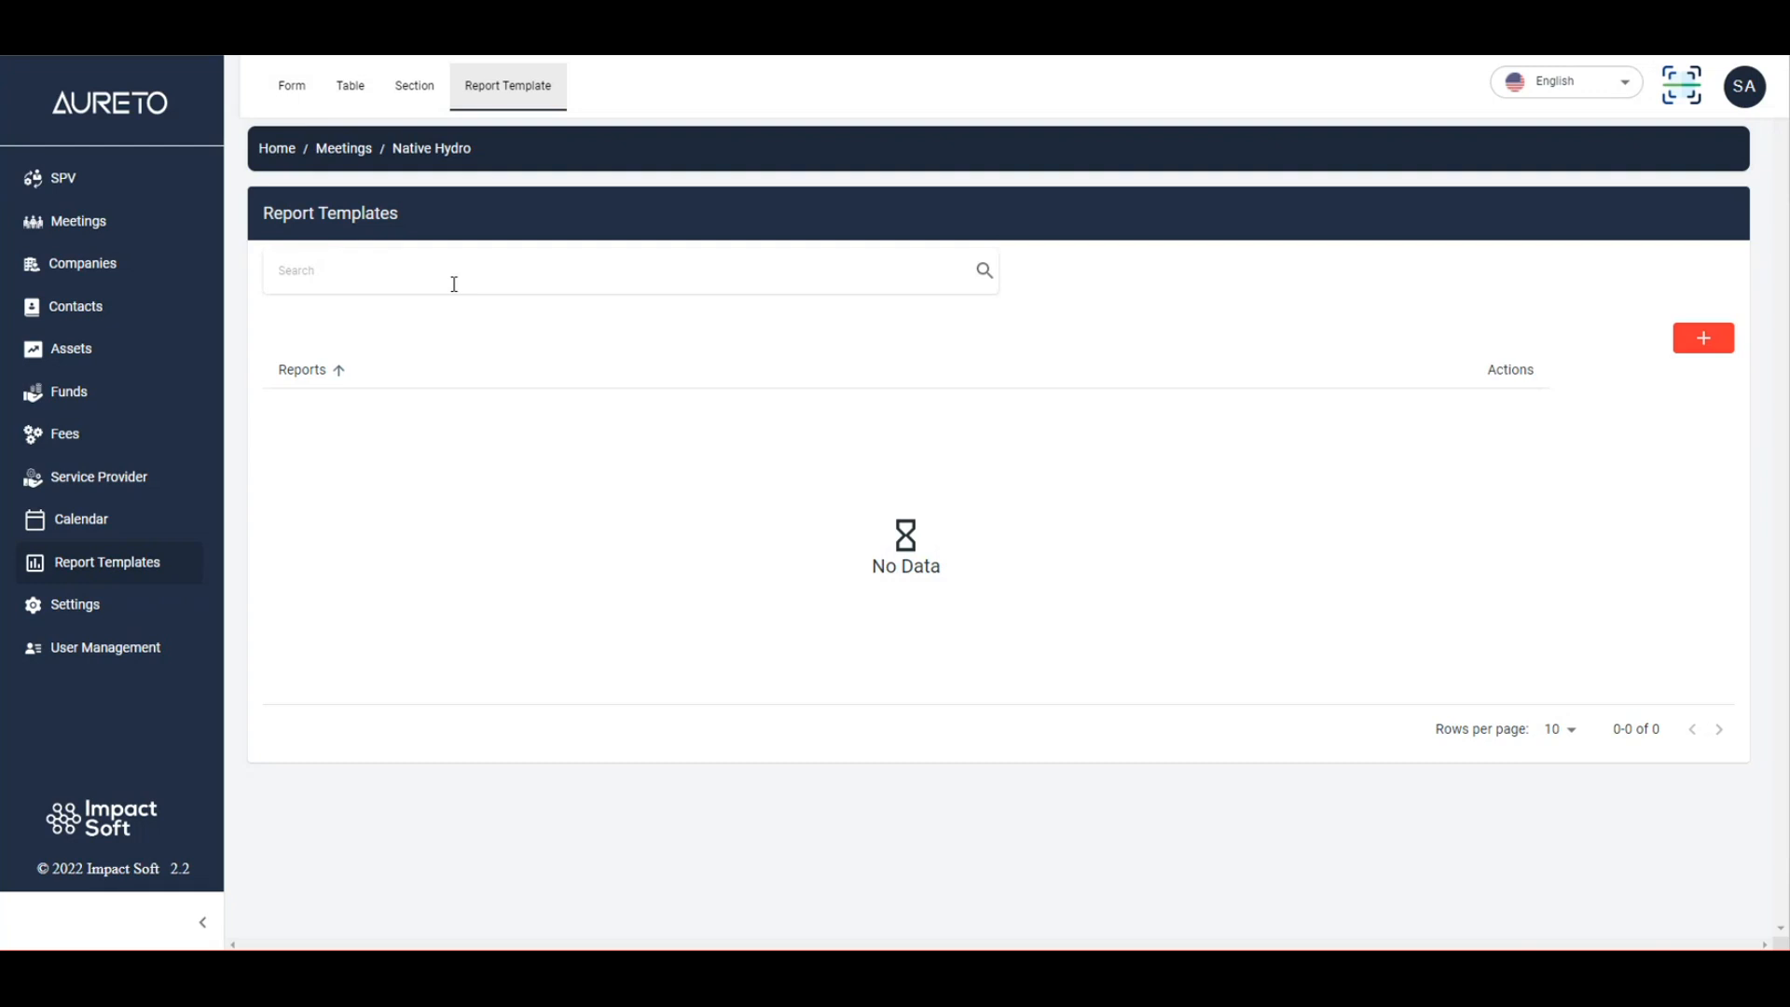
# Start a new form for the Native Hydro meeting headed 'Manager Information'.
pyautogui.click(292, 88)
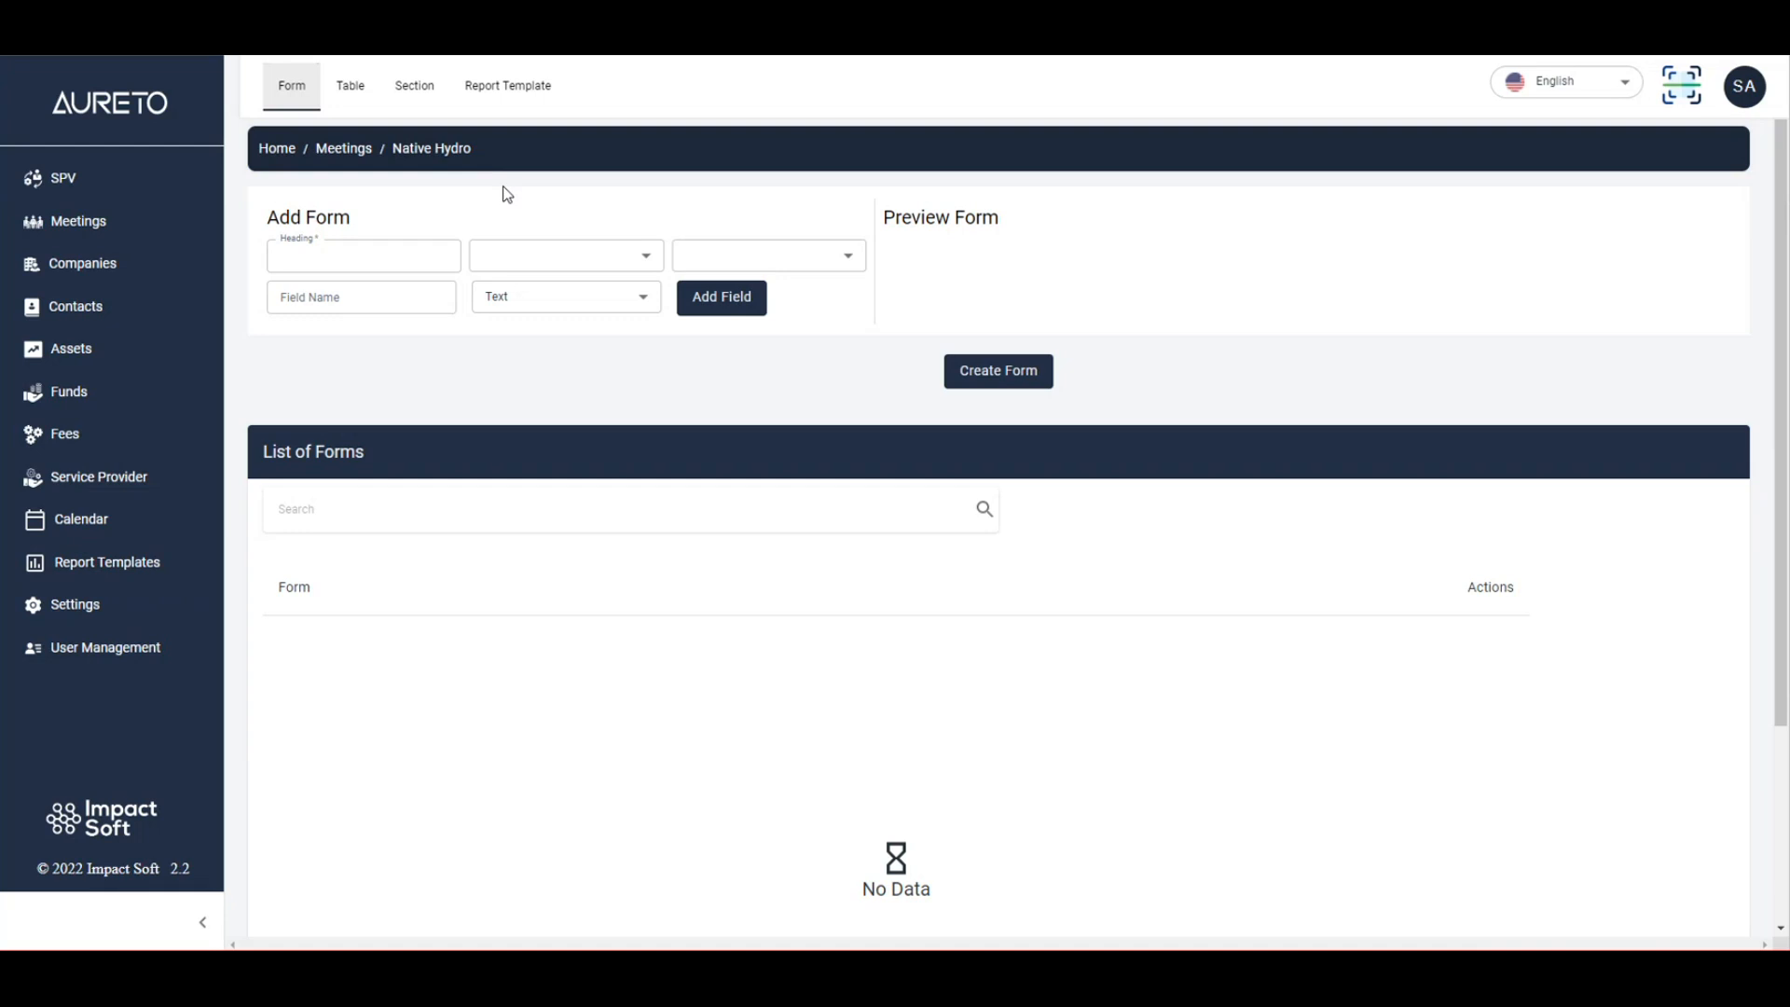
pyautogui.click(336, 255)
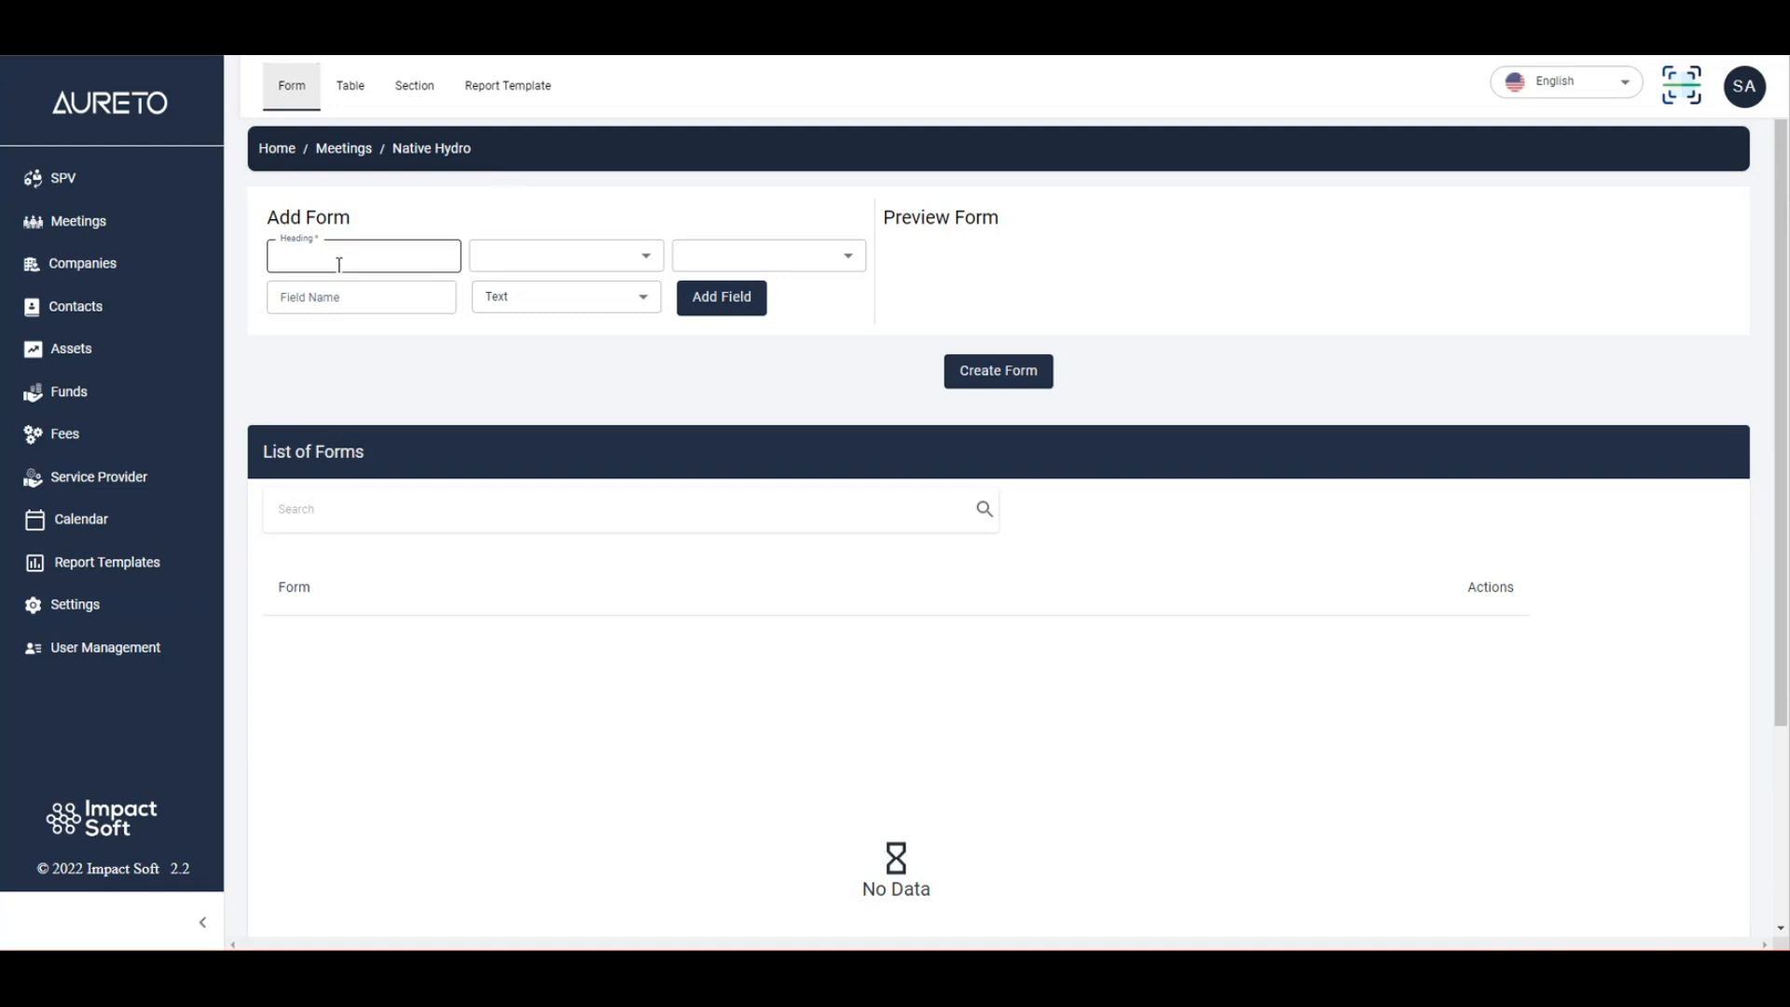
pyautogui.click(397, 228)
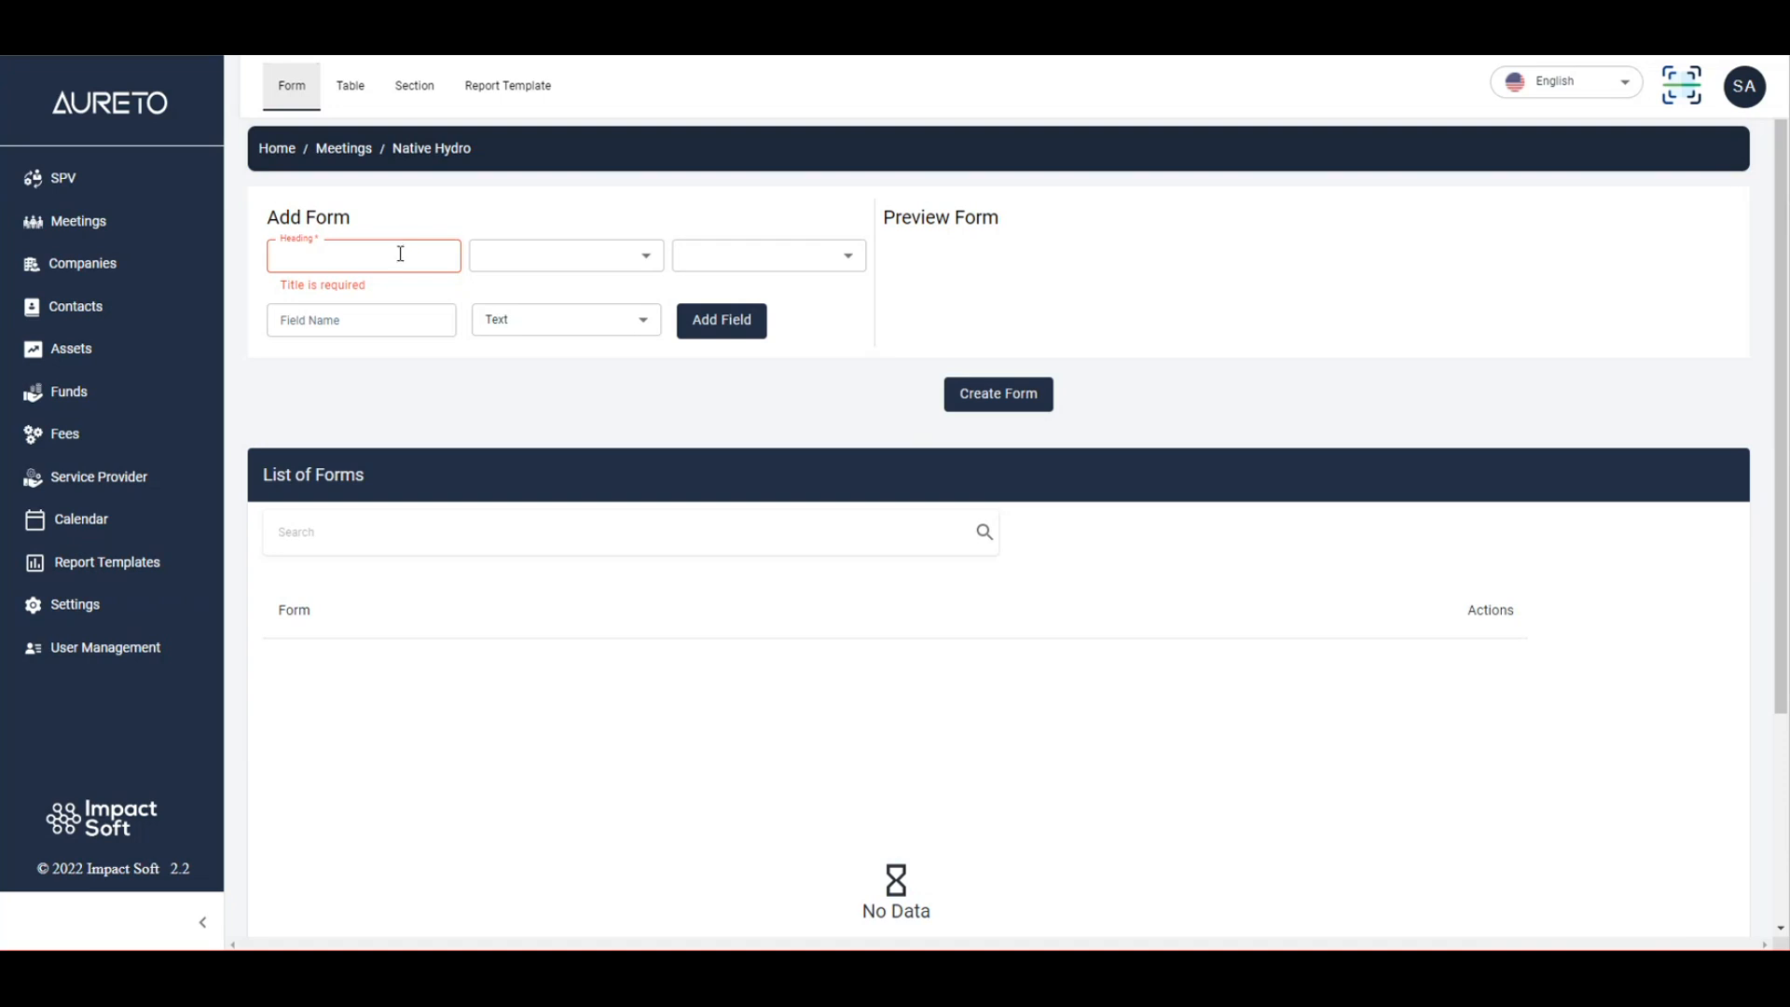
pyautogui.click(400, 253)
pyautogui.write('Manager')
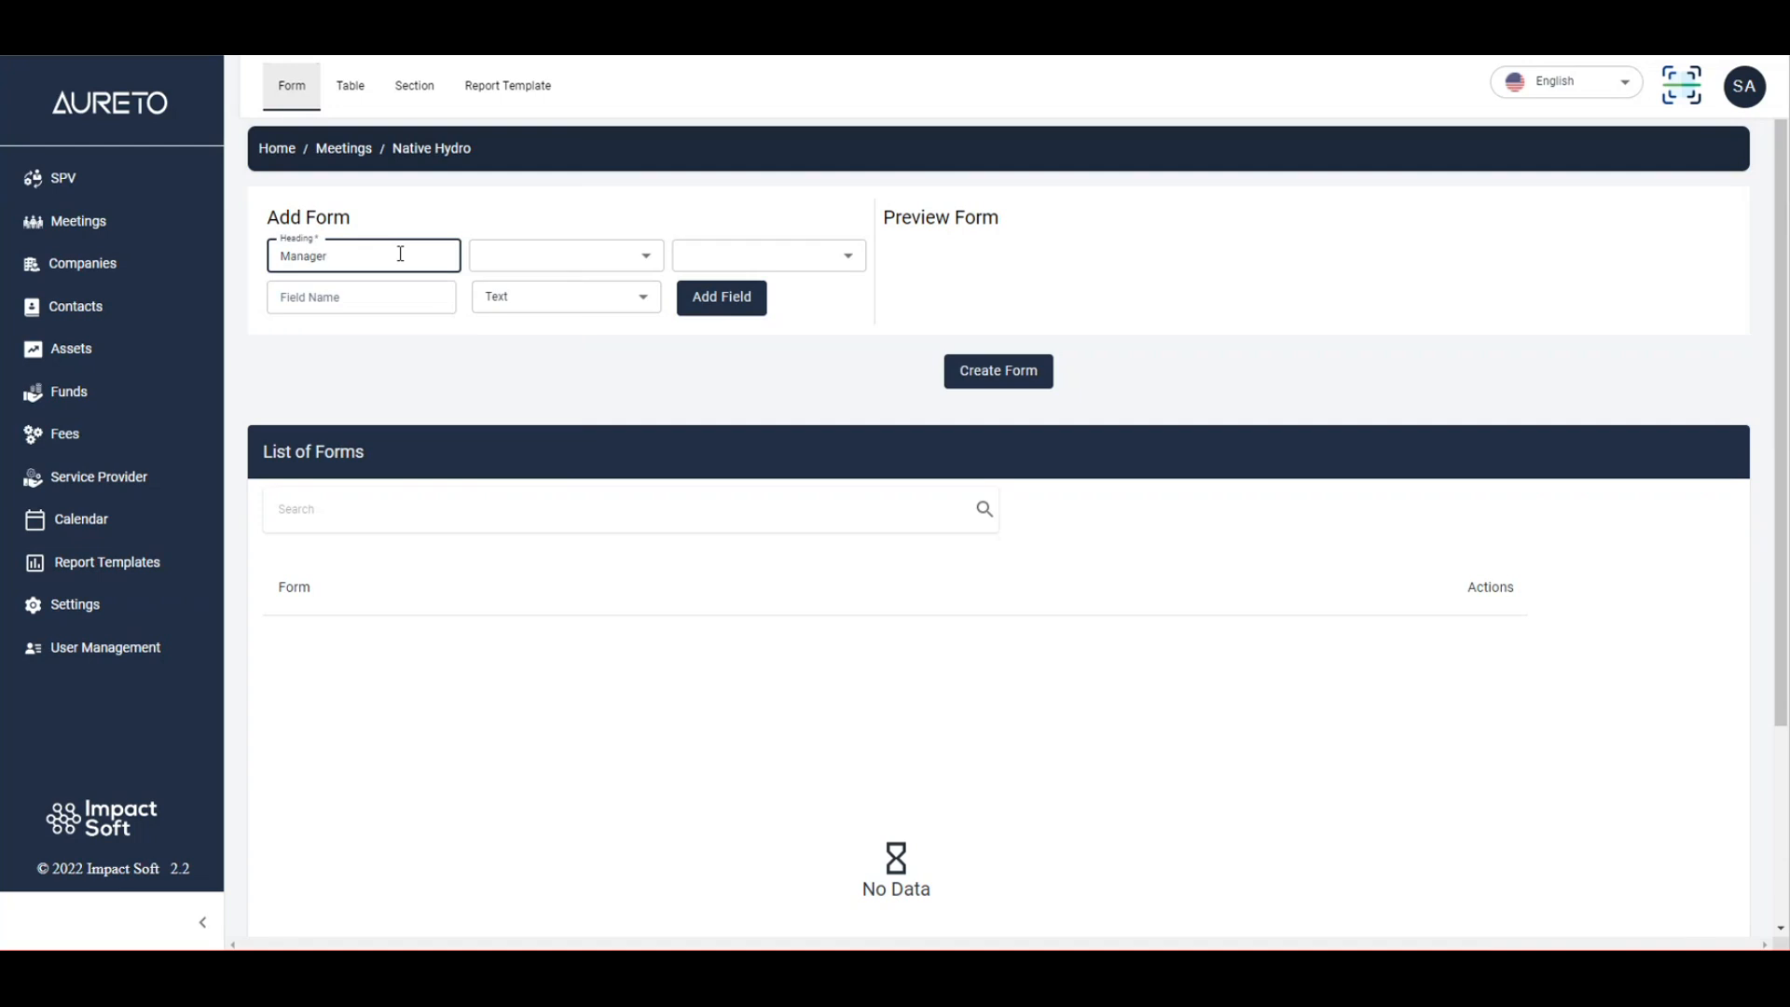
pyautogui.write(' Information')
pyautogui.press('Tab')
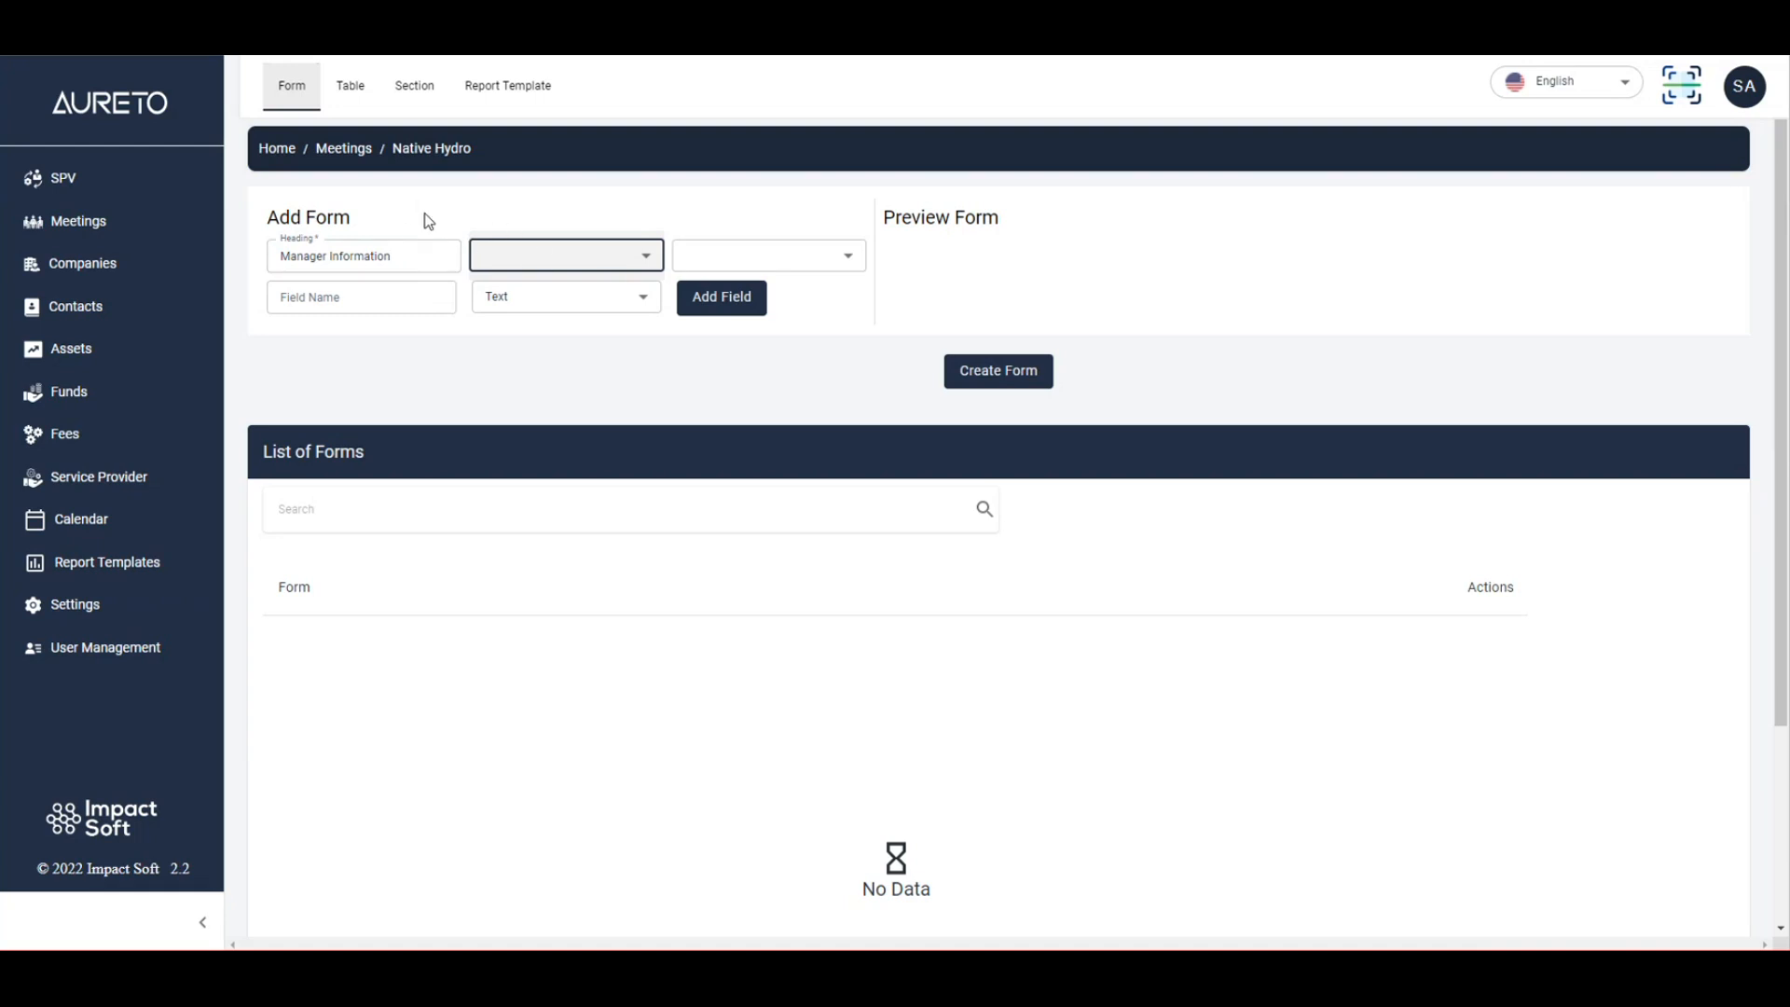
# Set the form's group to Board and its role to Chairman.
pyautogui.click(568, 255)
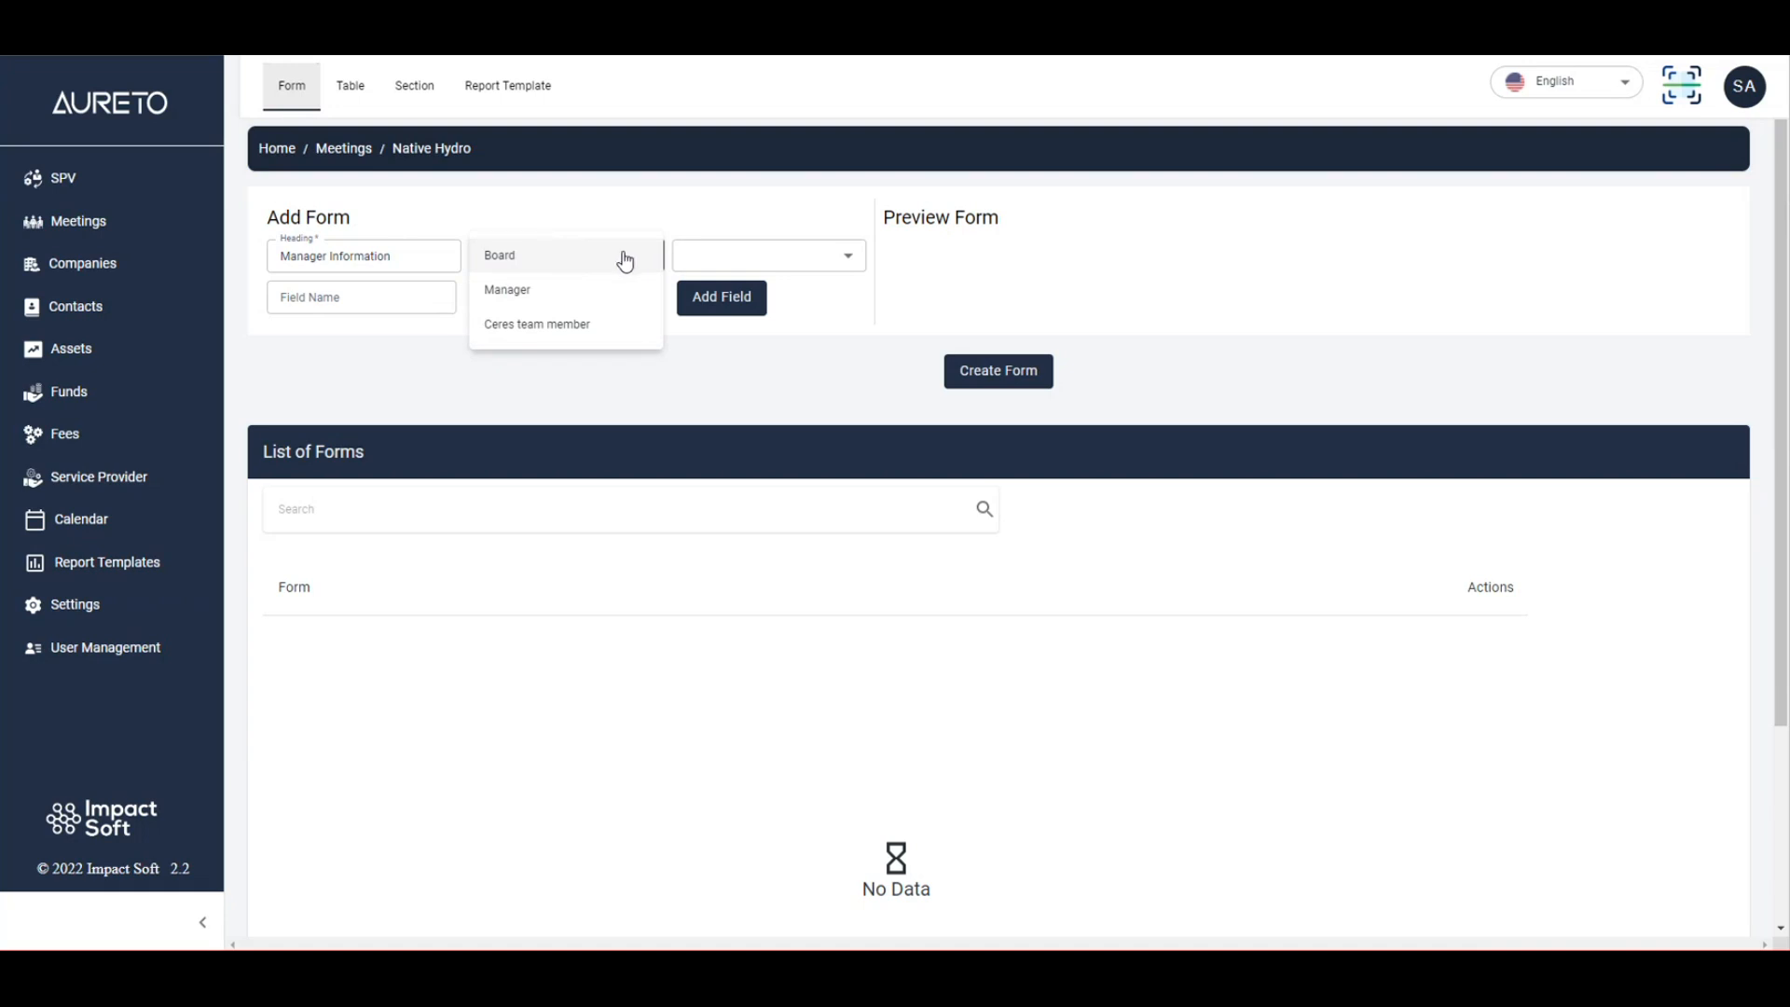
pyautogui.click(485, 256)
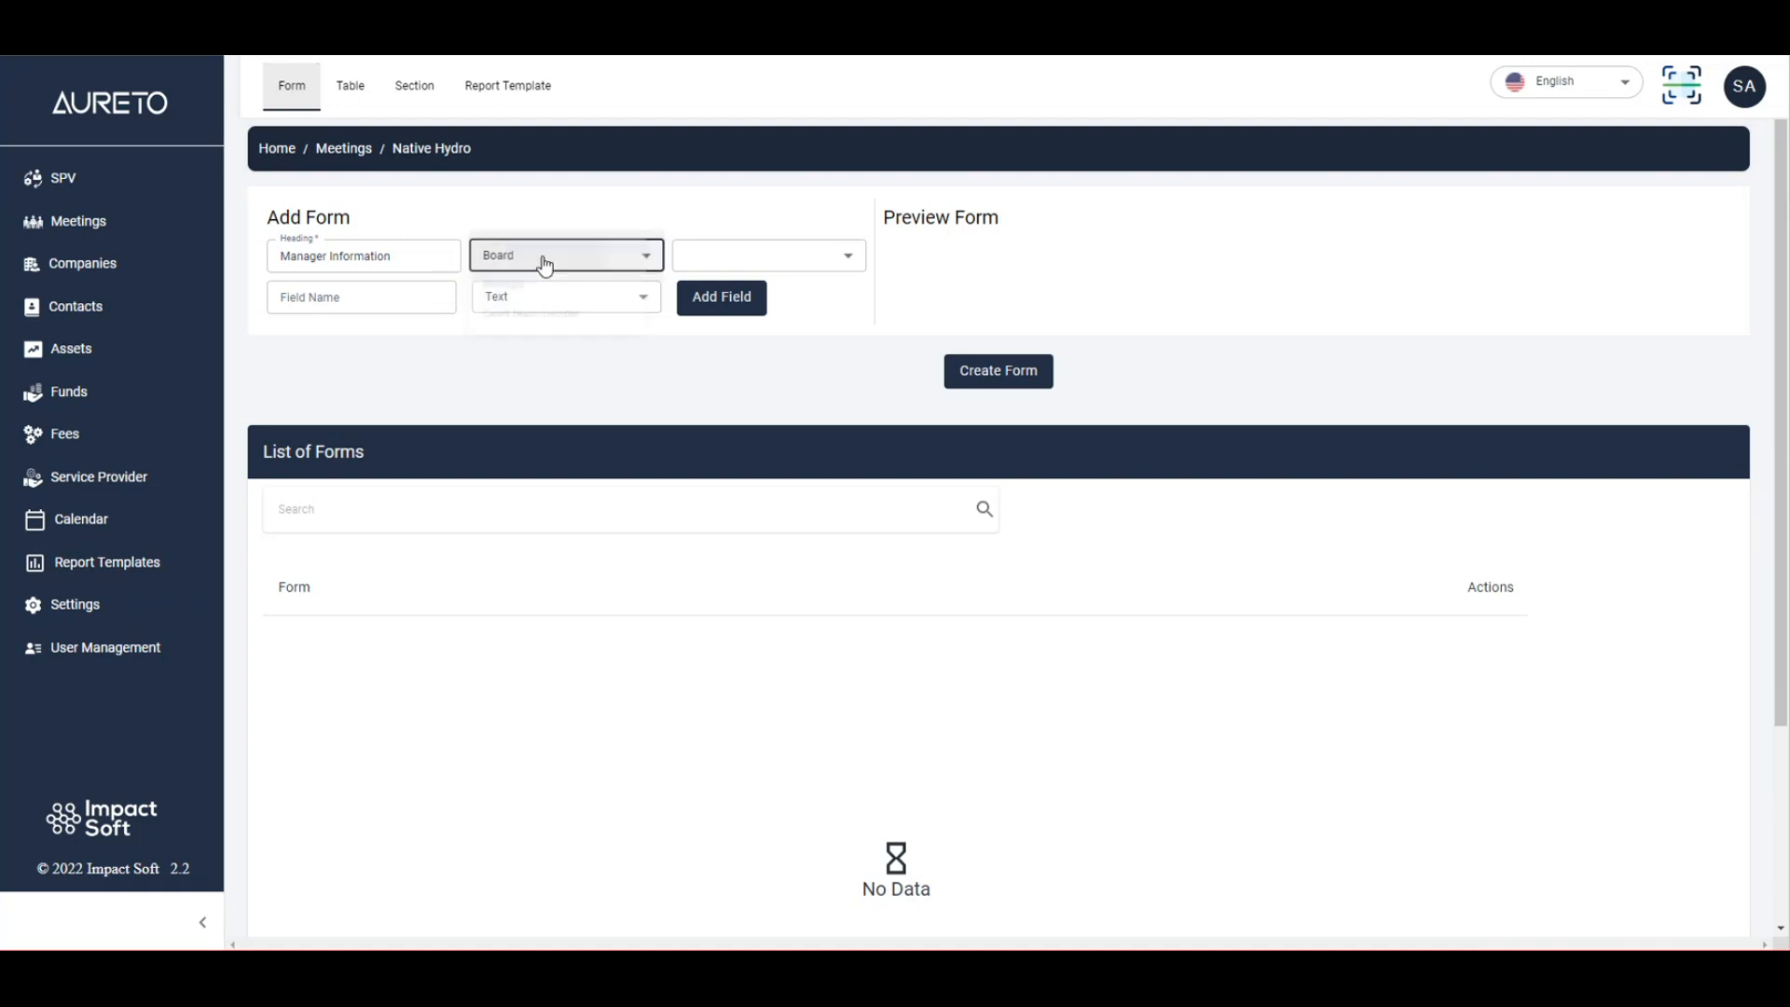
pyautogui.click(498, 206)
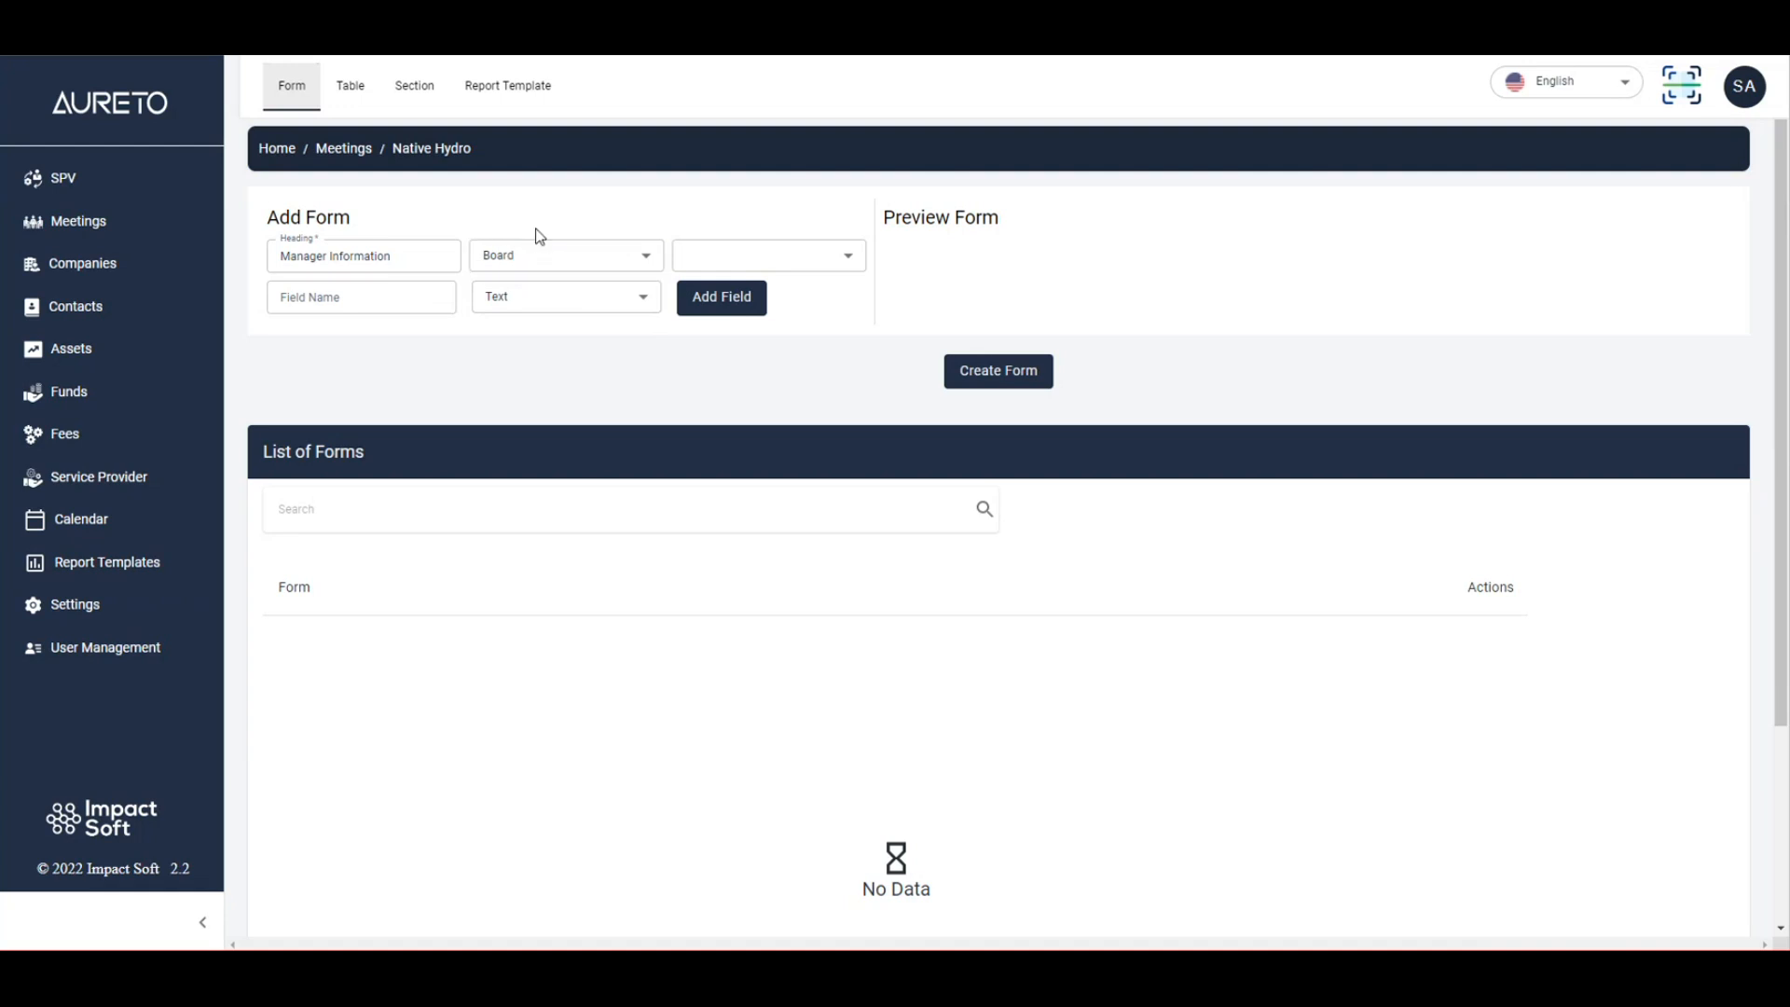
pyautogui.click(757, 259)
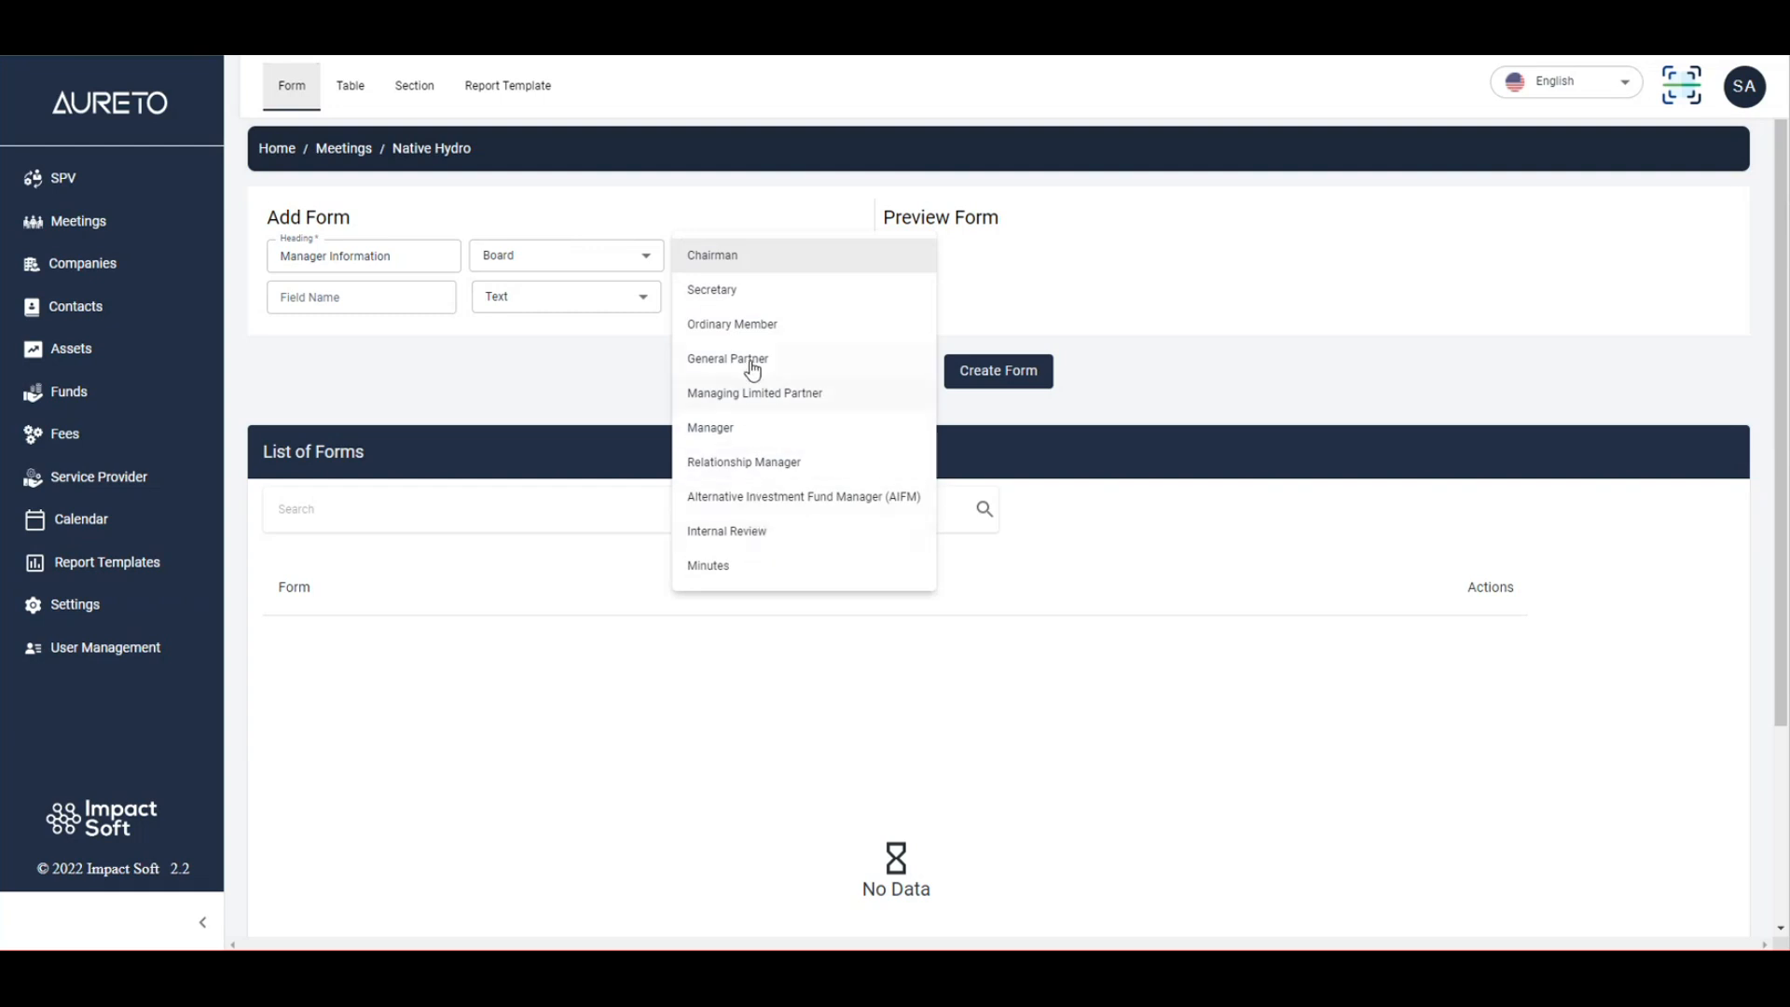
pyautogui.click(760, 263)
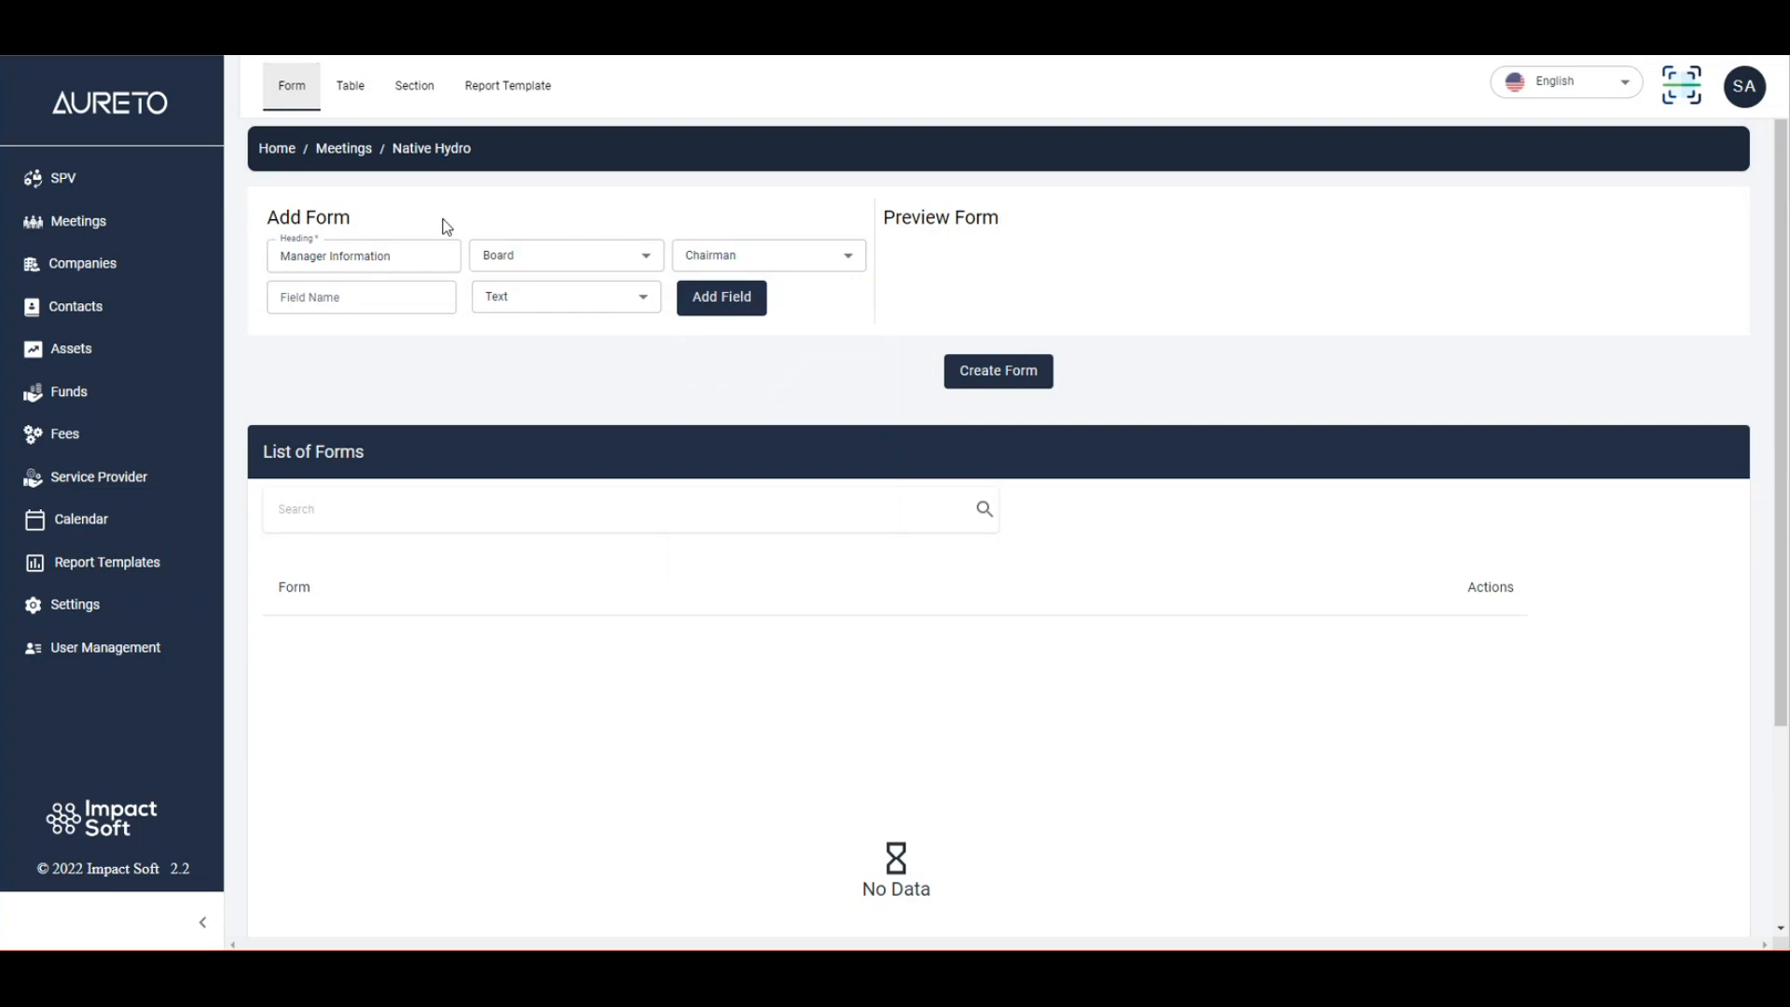
# Reconfirm Board as the group and Chairman as the role for Manager Information.
pyautogui.moveTo(419, 260); pyautogui.dragTo(278, 250)
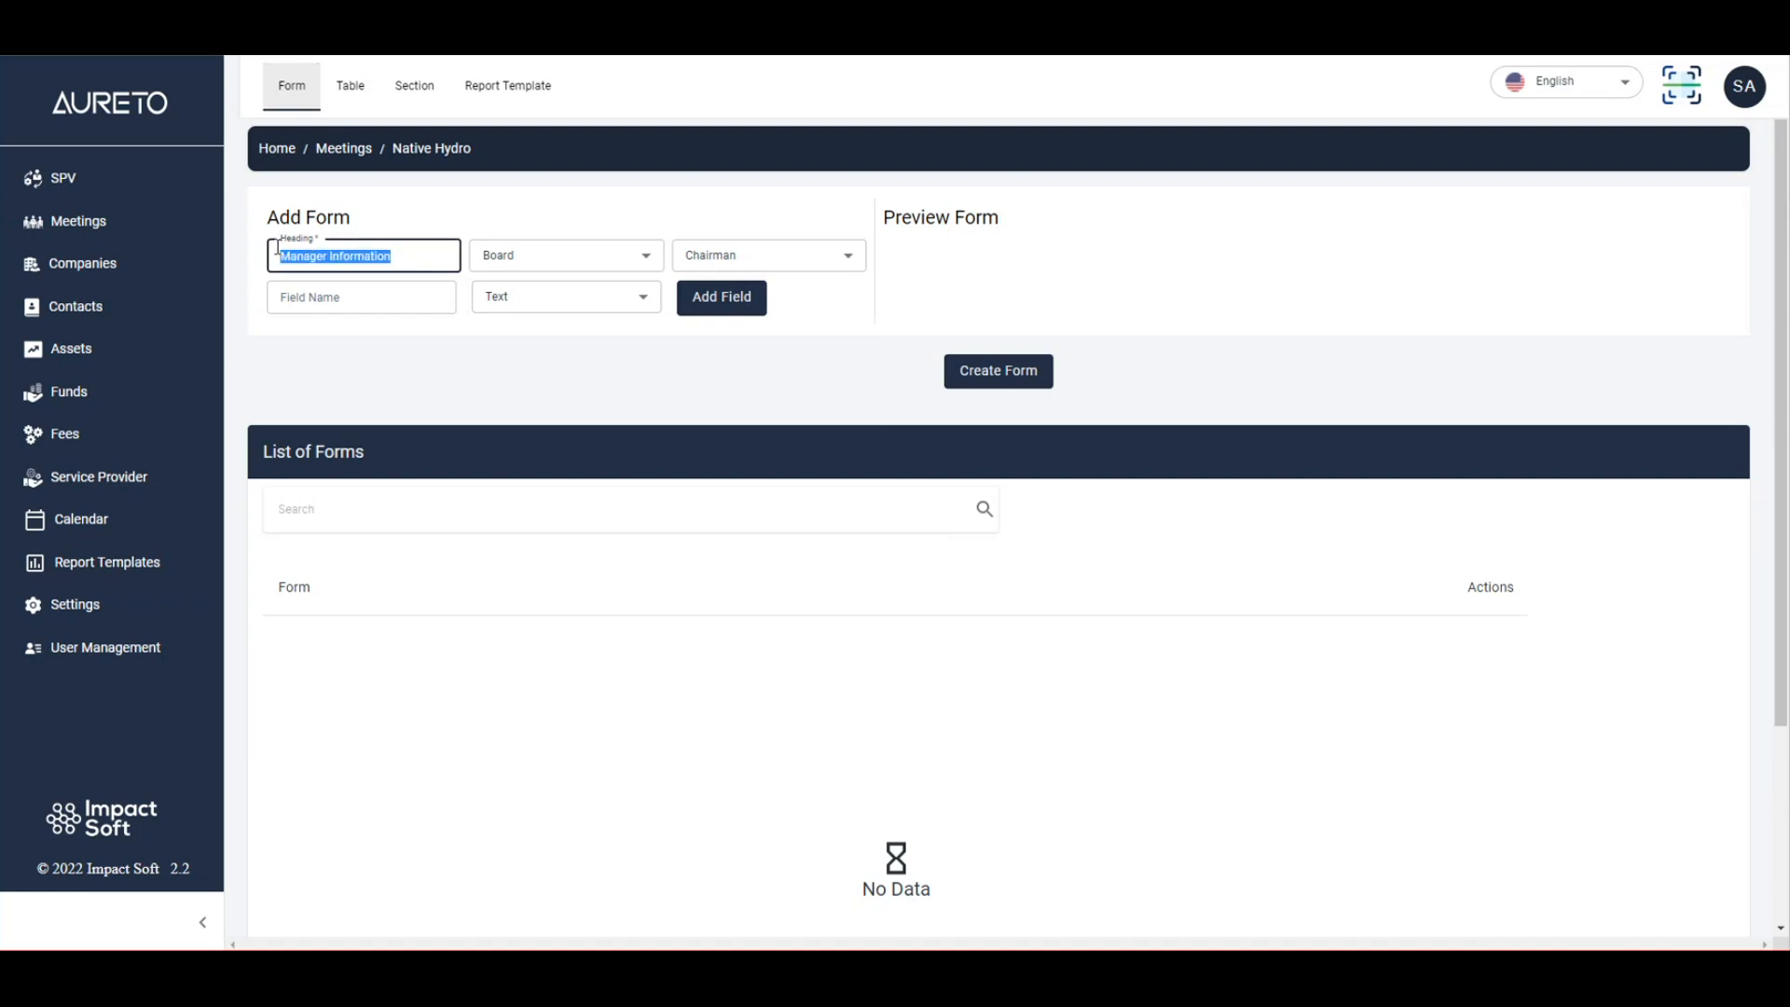
pyautogui.click(522, 225)
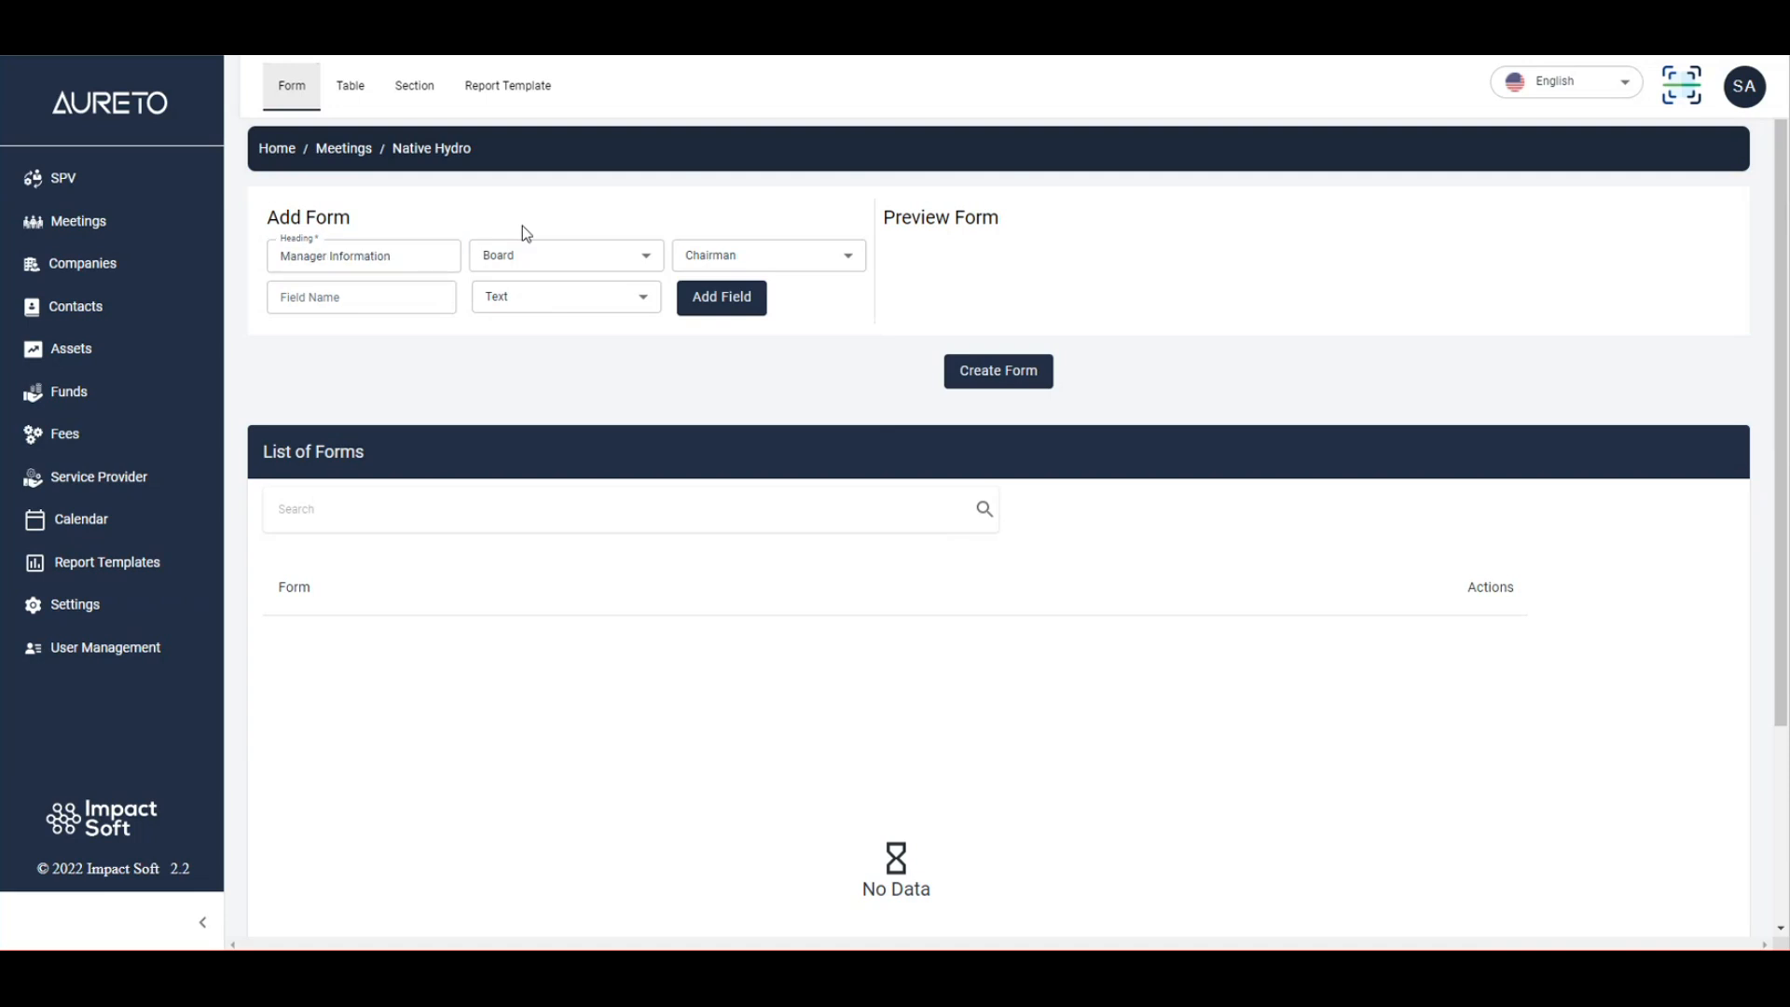
pyautogui.click(523, 261)
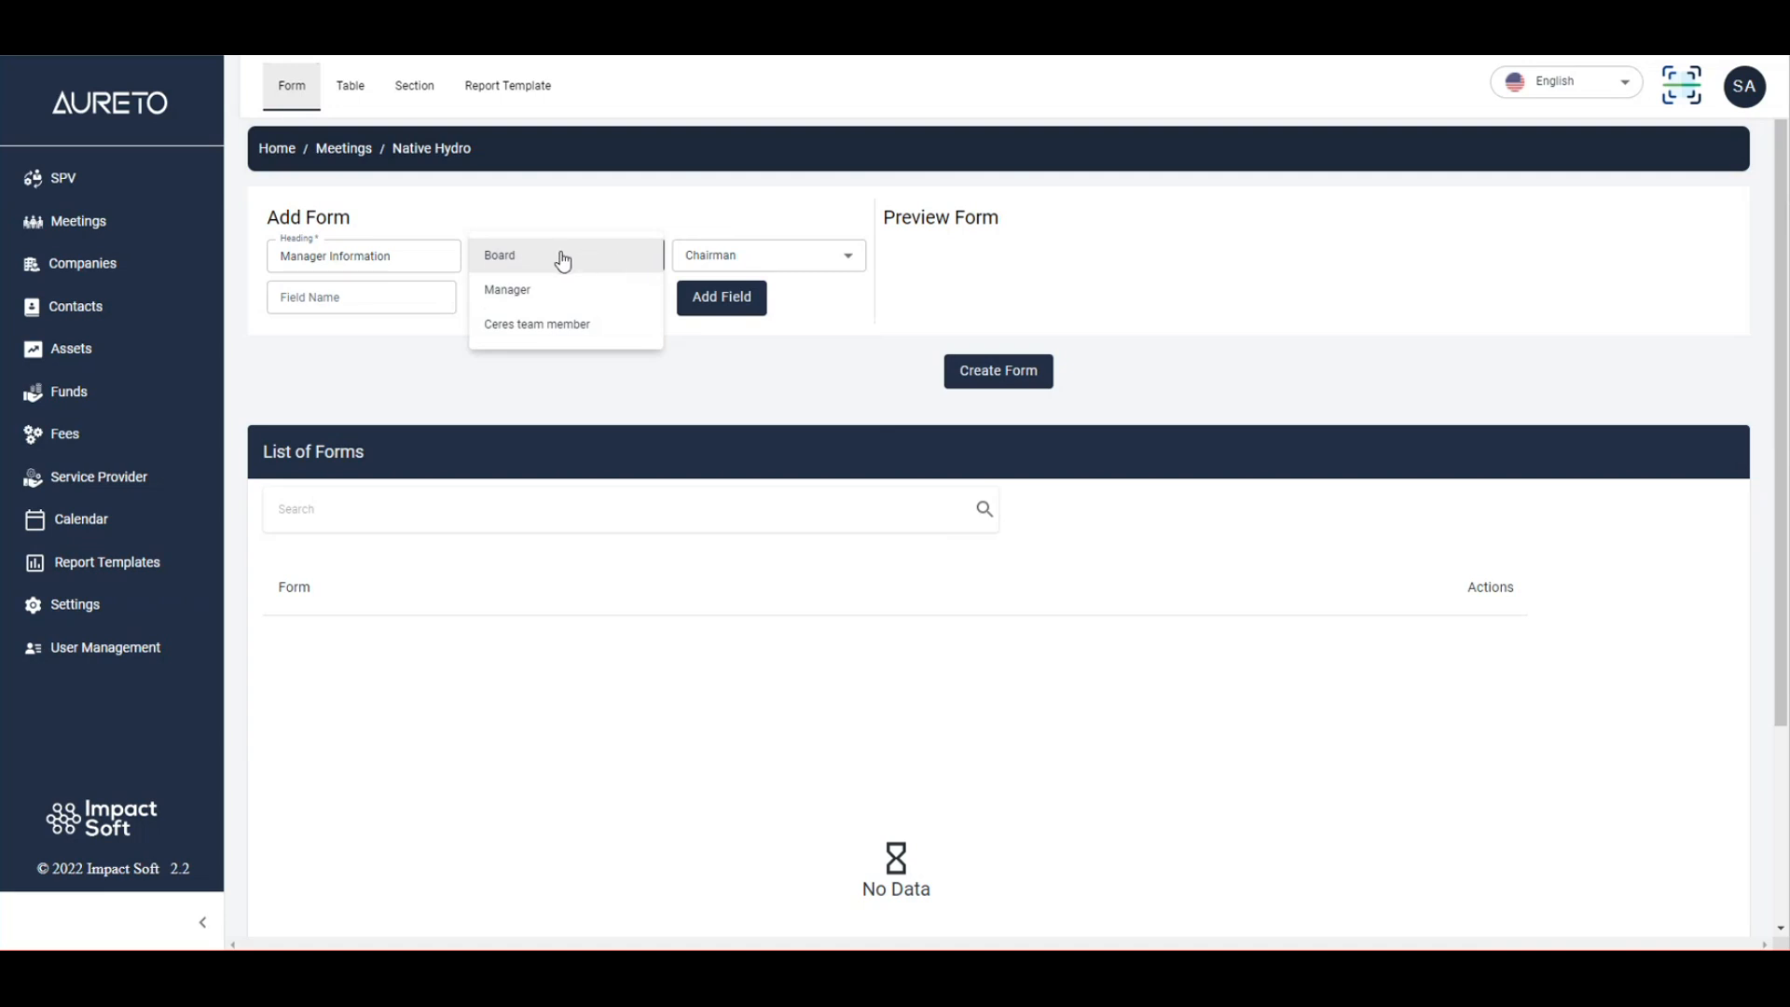
pyautogui.click(768, 222)
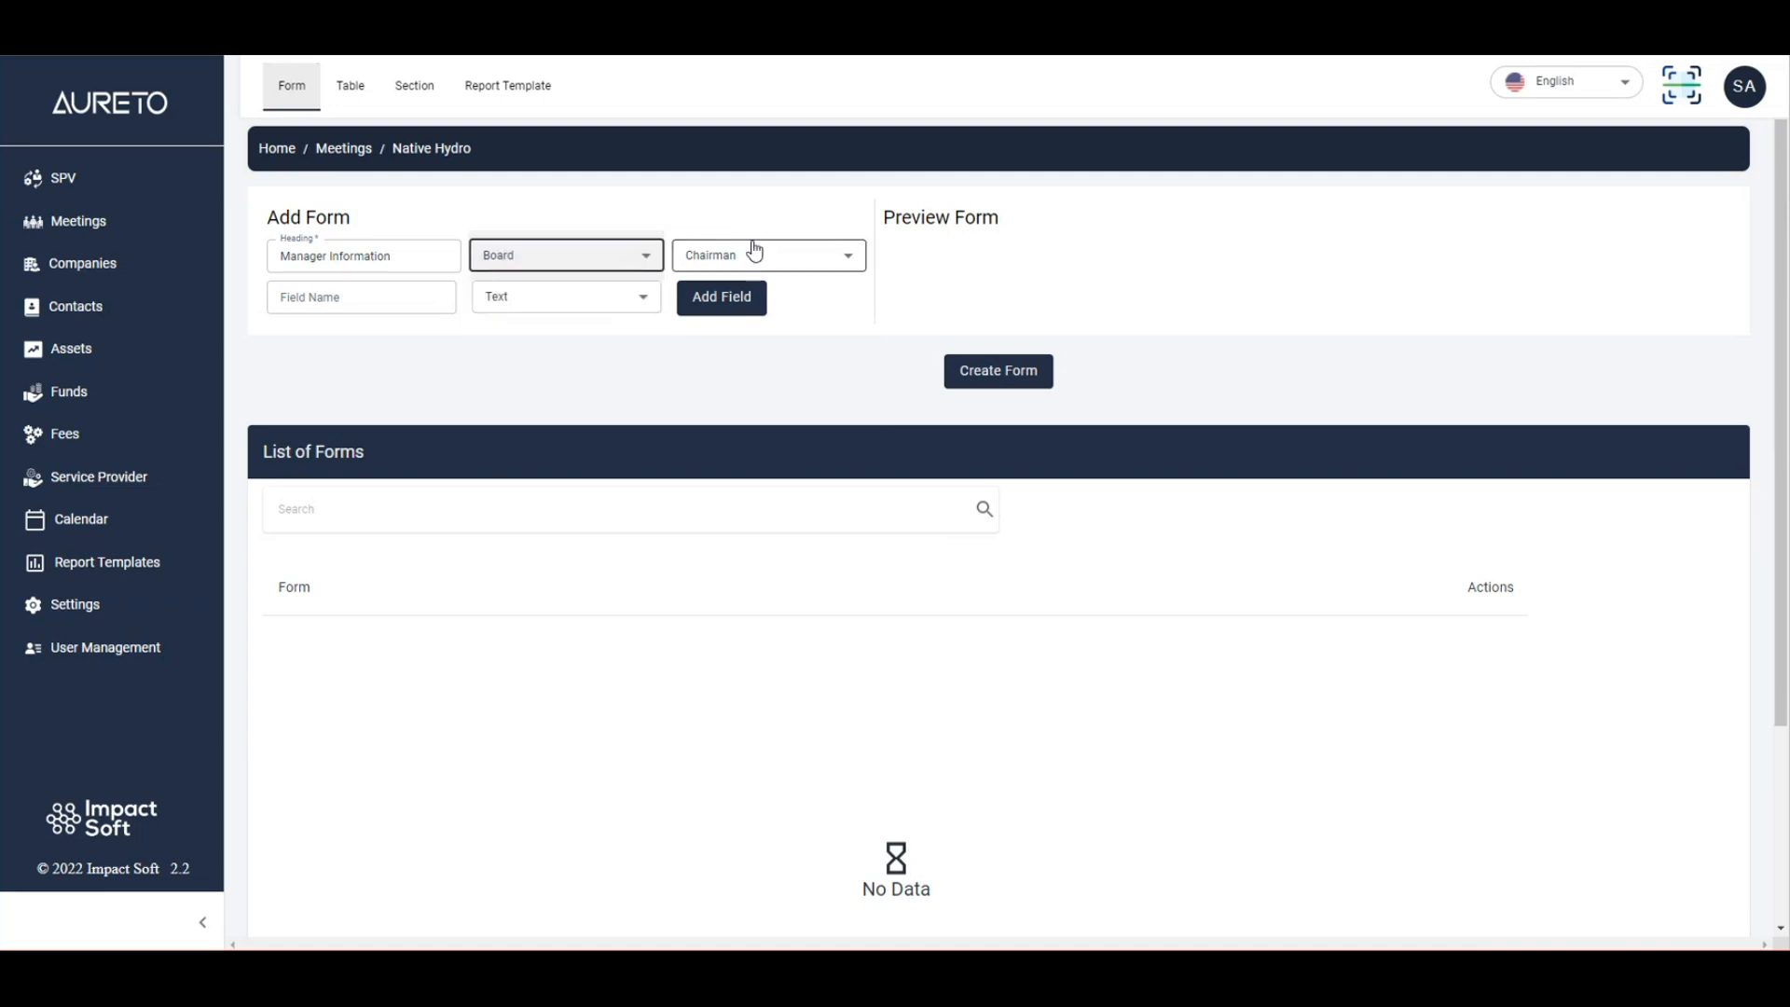
pyautogui.click(747, 228)
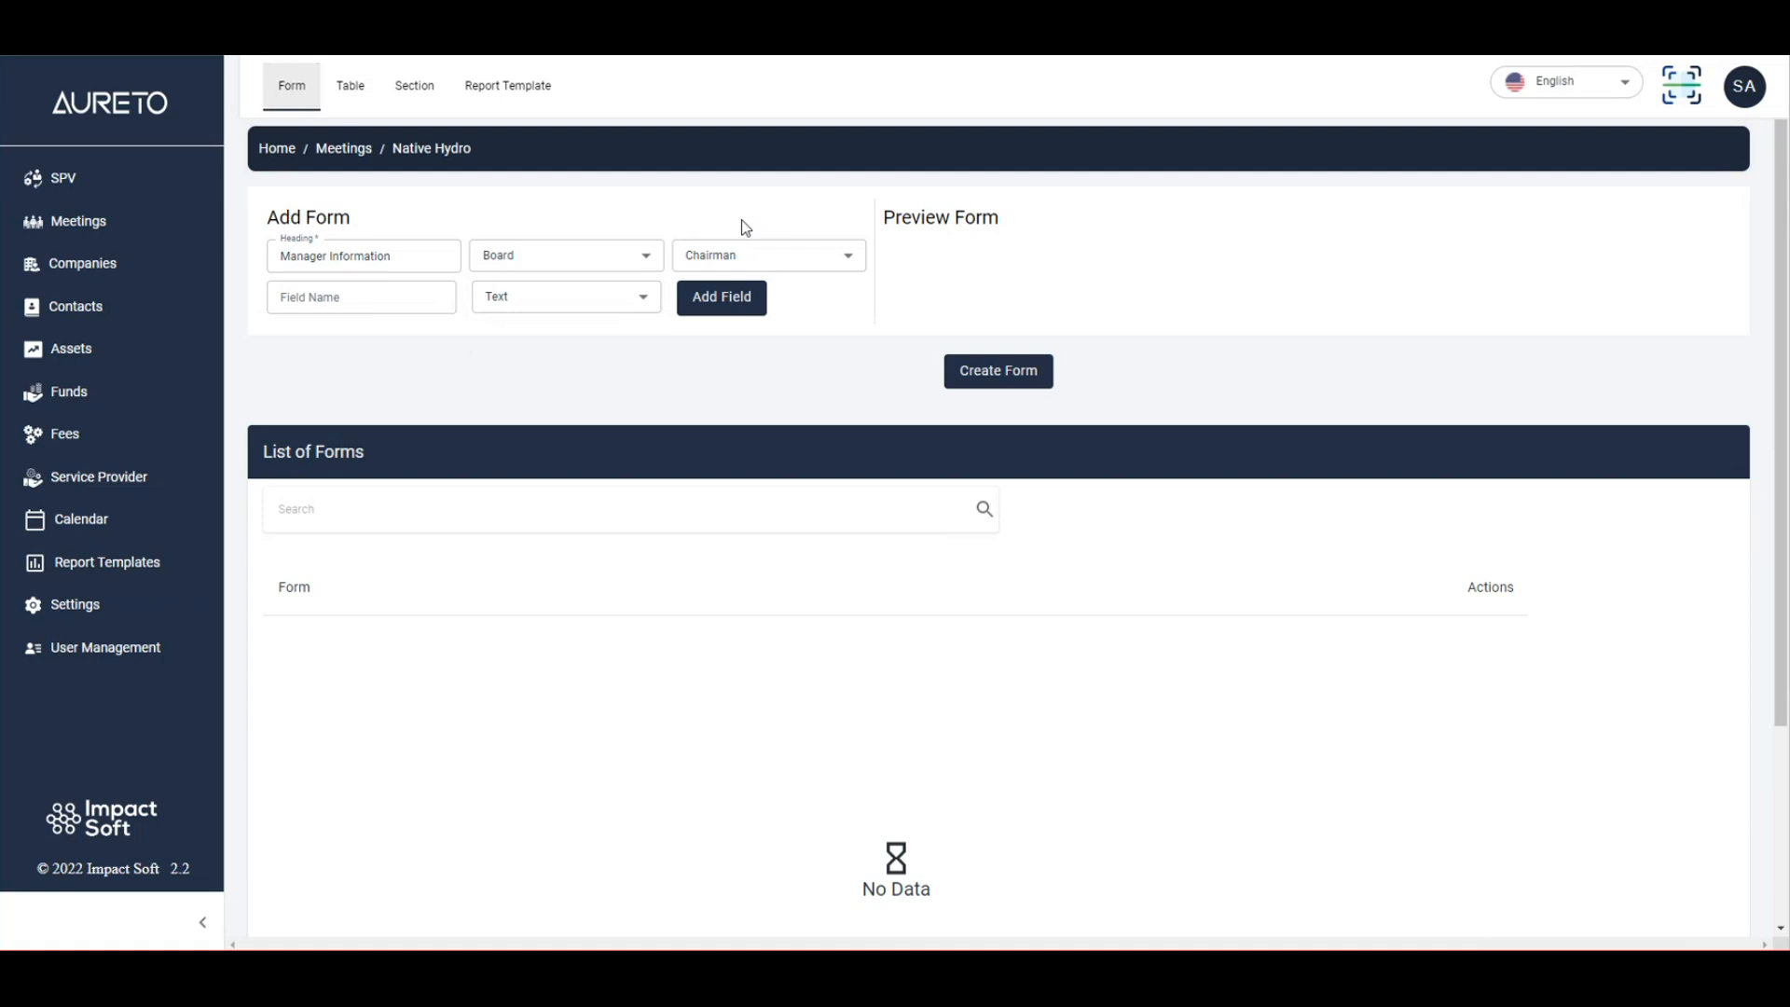
pyautogui.click(739, 256)
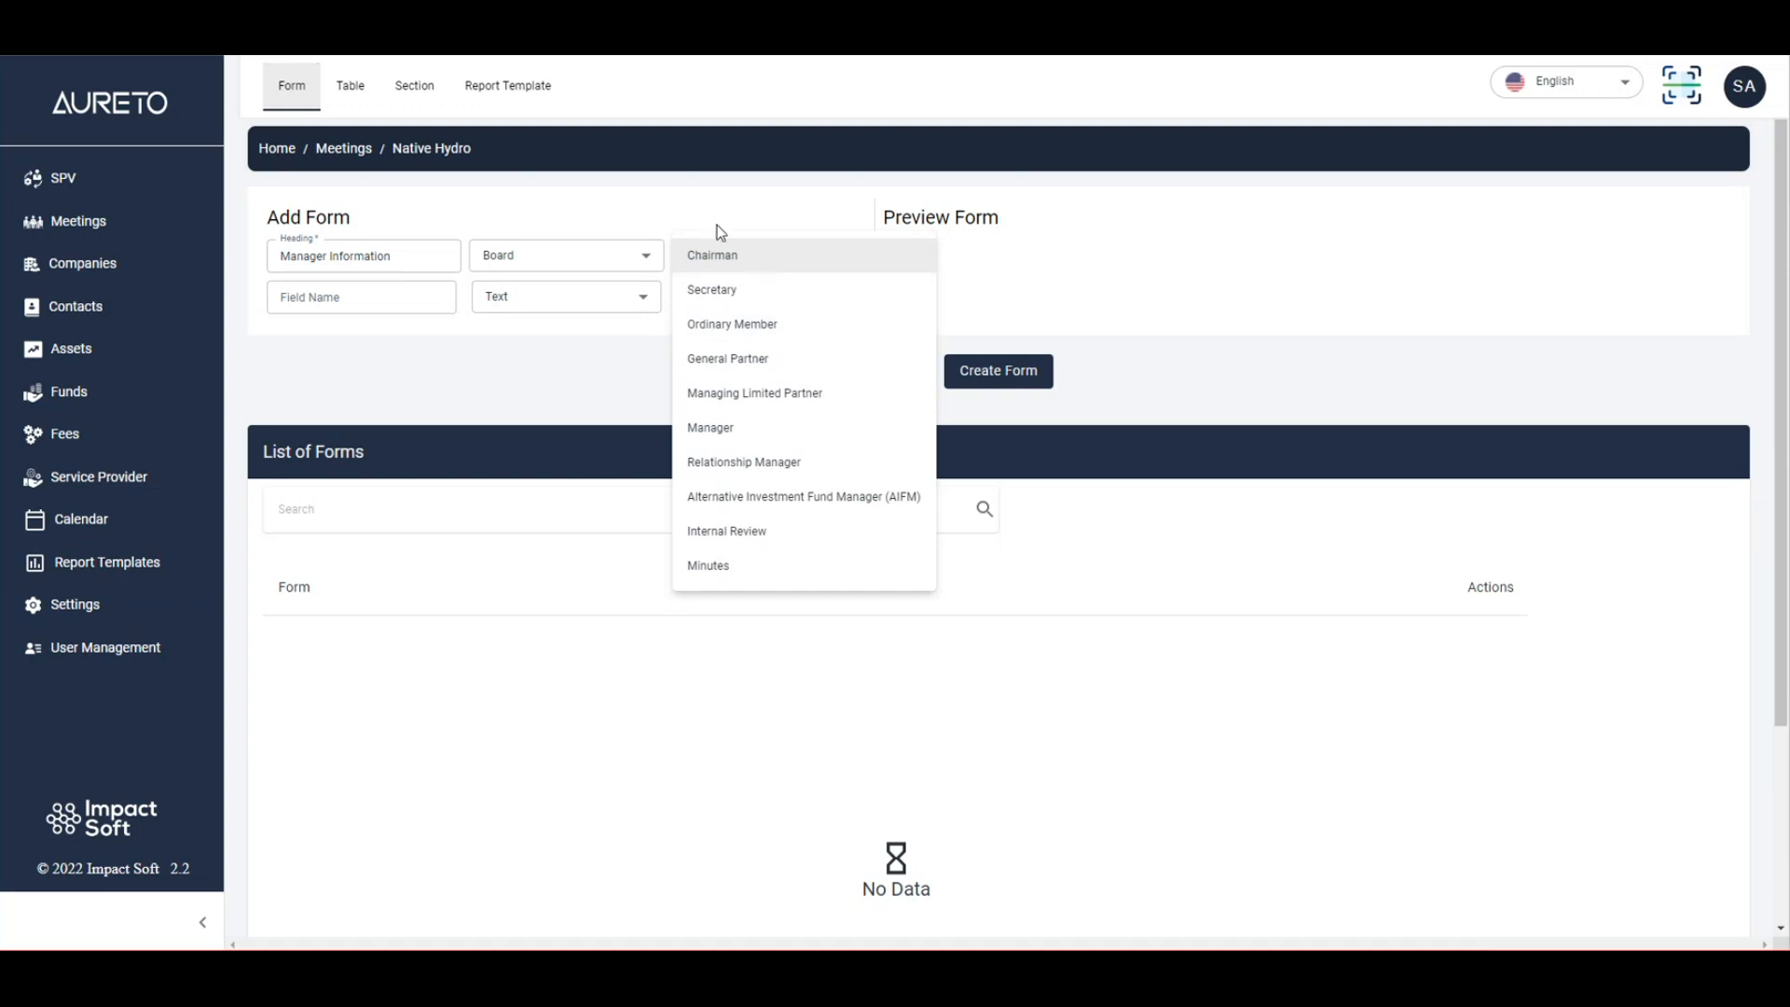
pyautogui.click(718, 253)
pyautogui.click(362, 295)
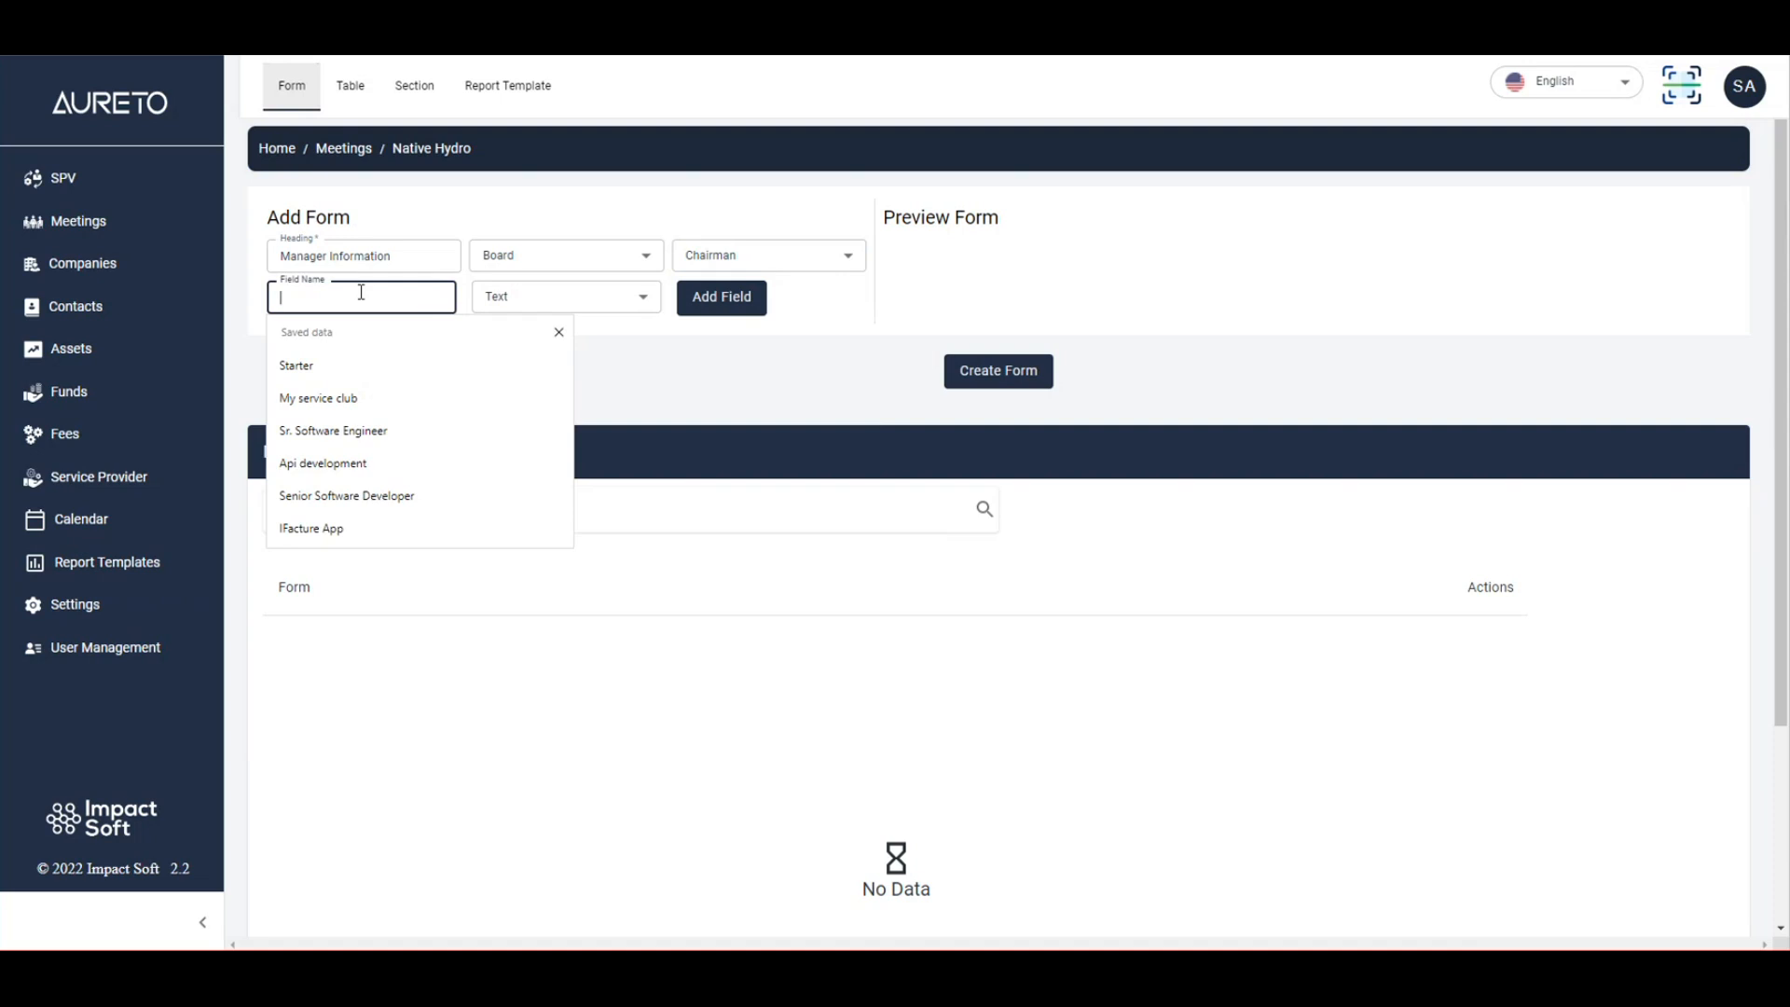
# Add a 'First Name' field of type Text to the Manager Information form.
pyautogui.press('Escape')
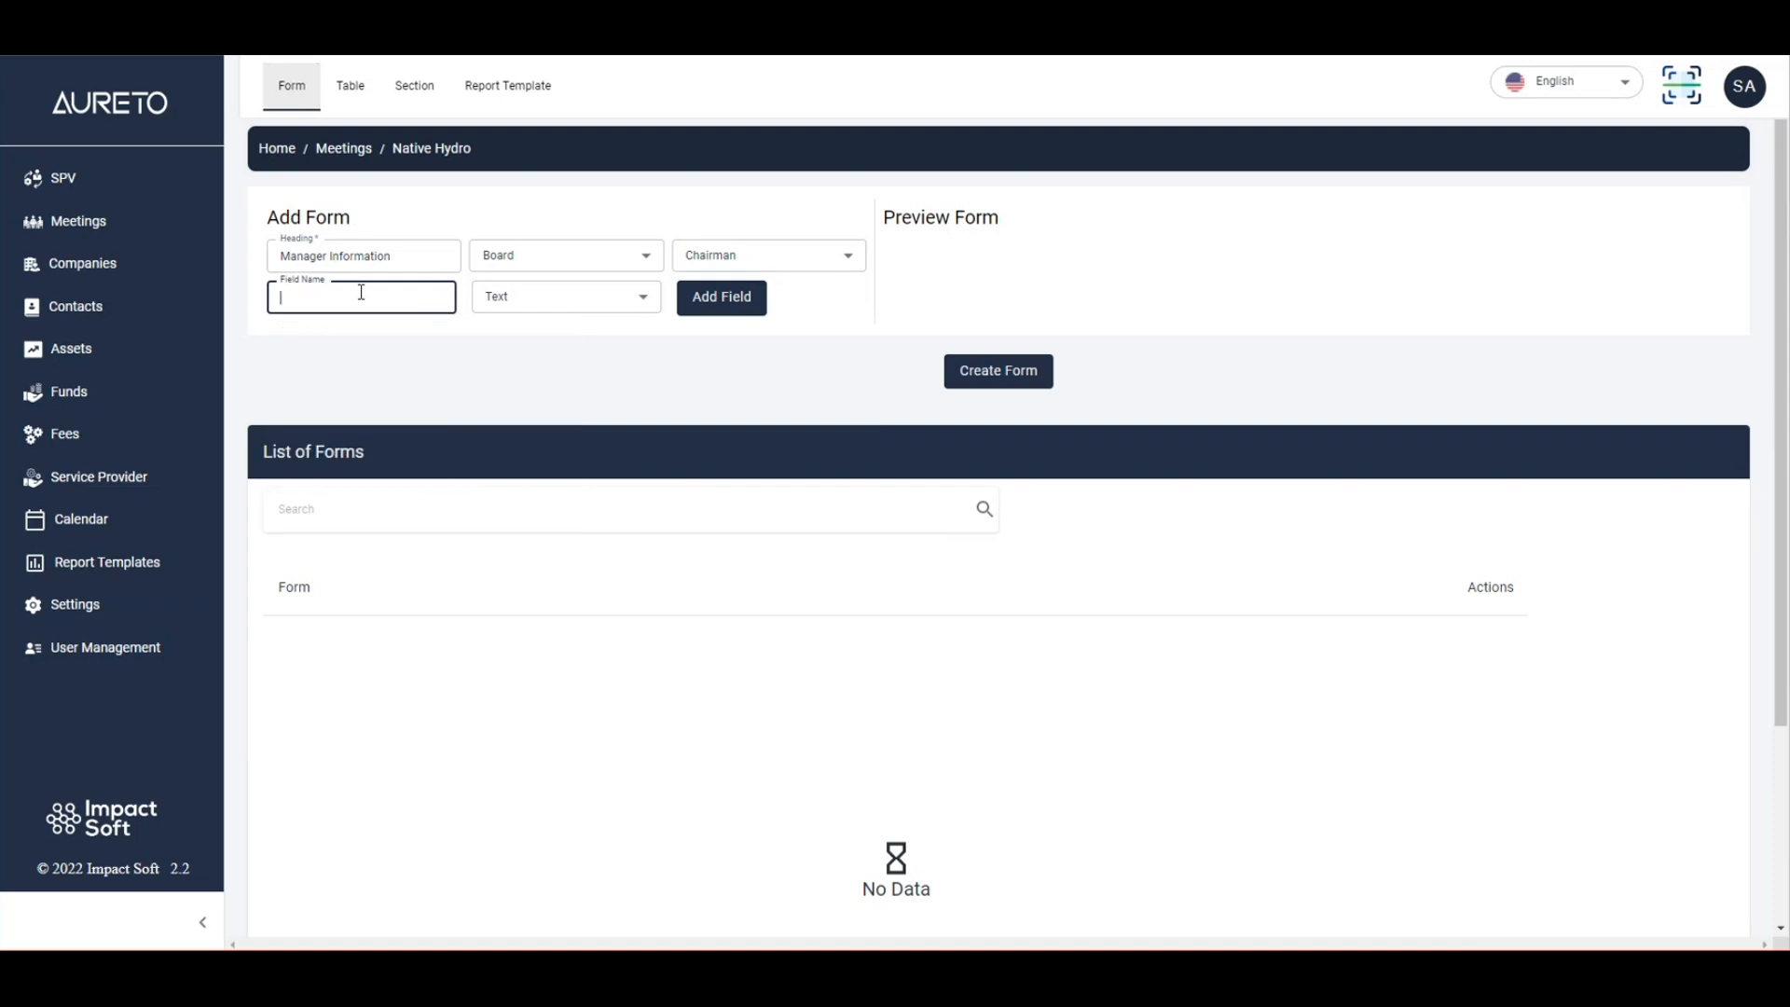
pyautogui.write('First Name')
pyautogui.click(601, 298)
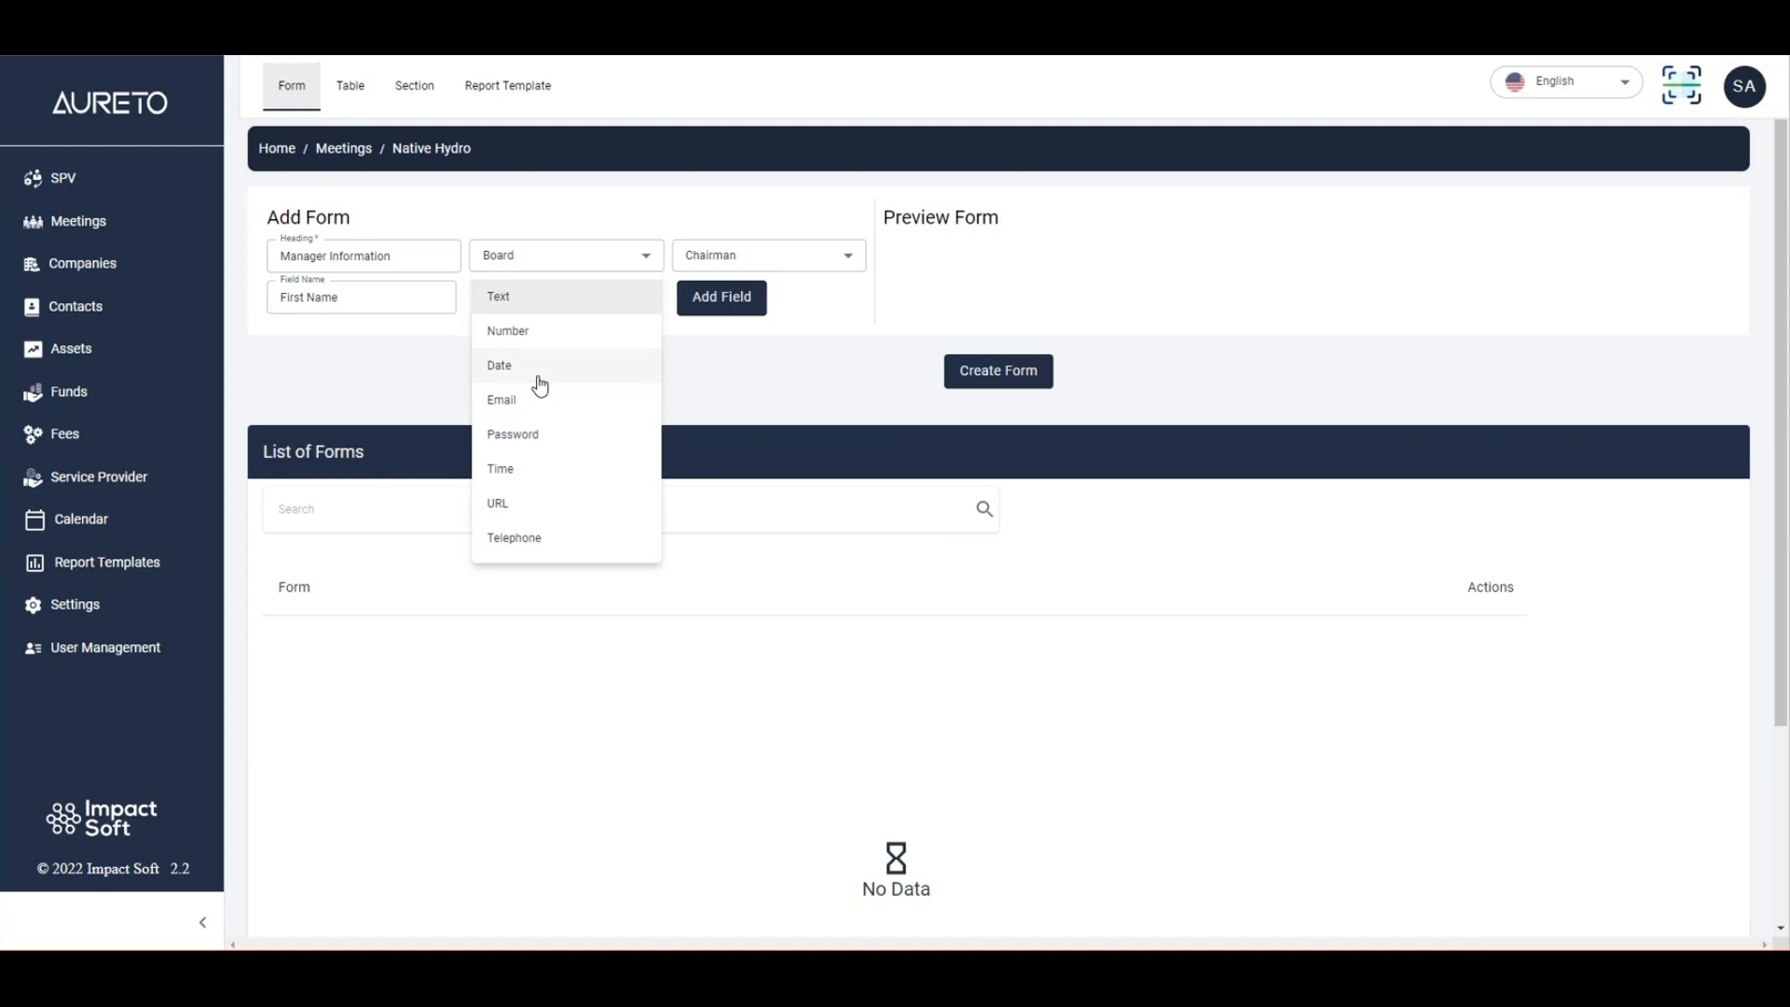
pyautogui.click(537, 333)
pyautogui.click(539, 300)
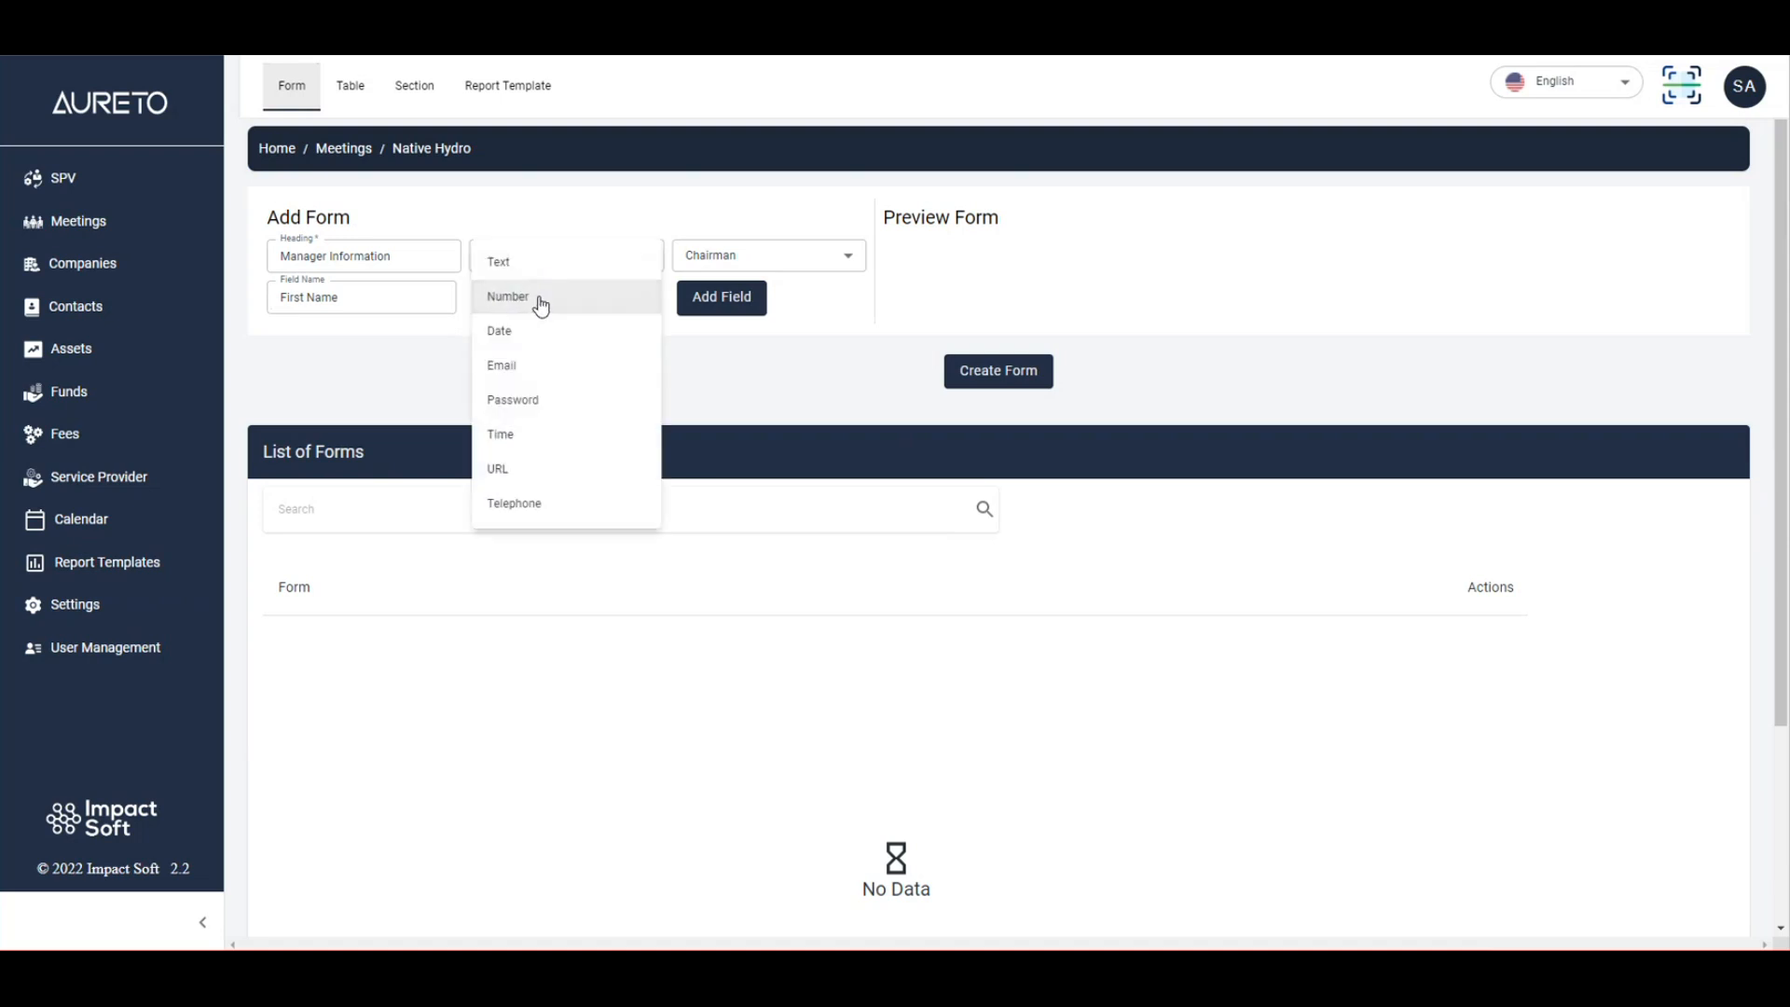
pyautogui.click(552, 263)
pyautogui.click(554, 294)
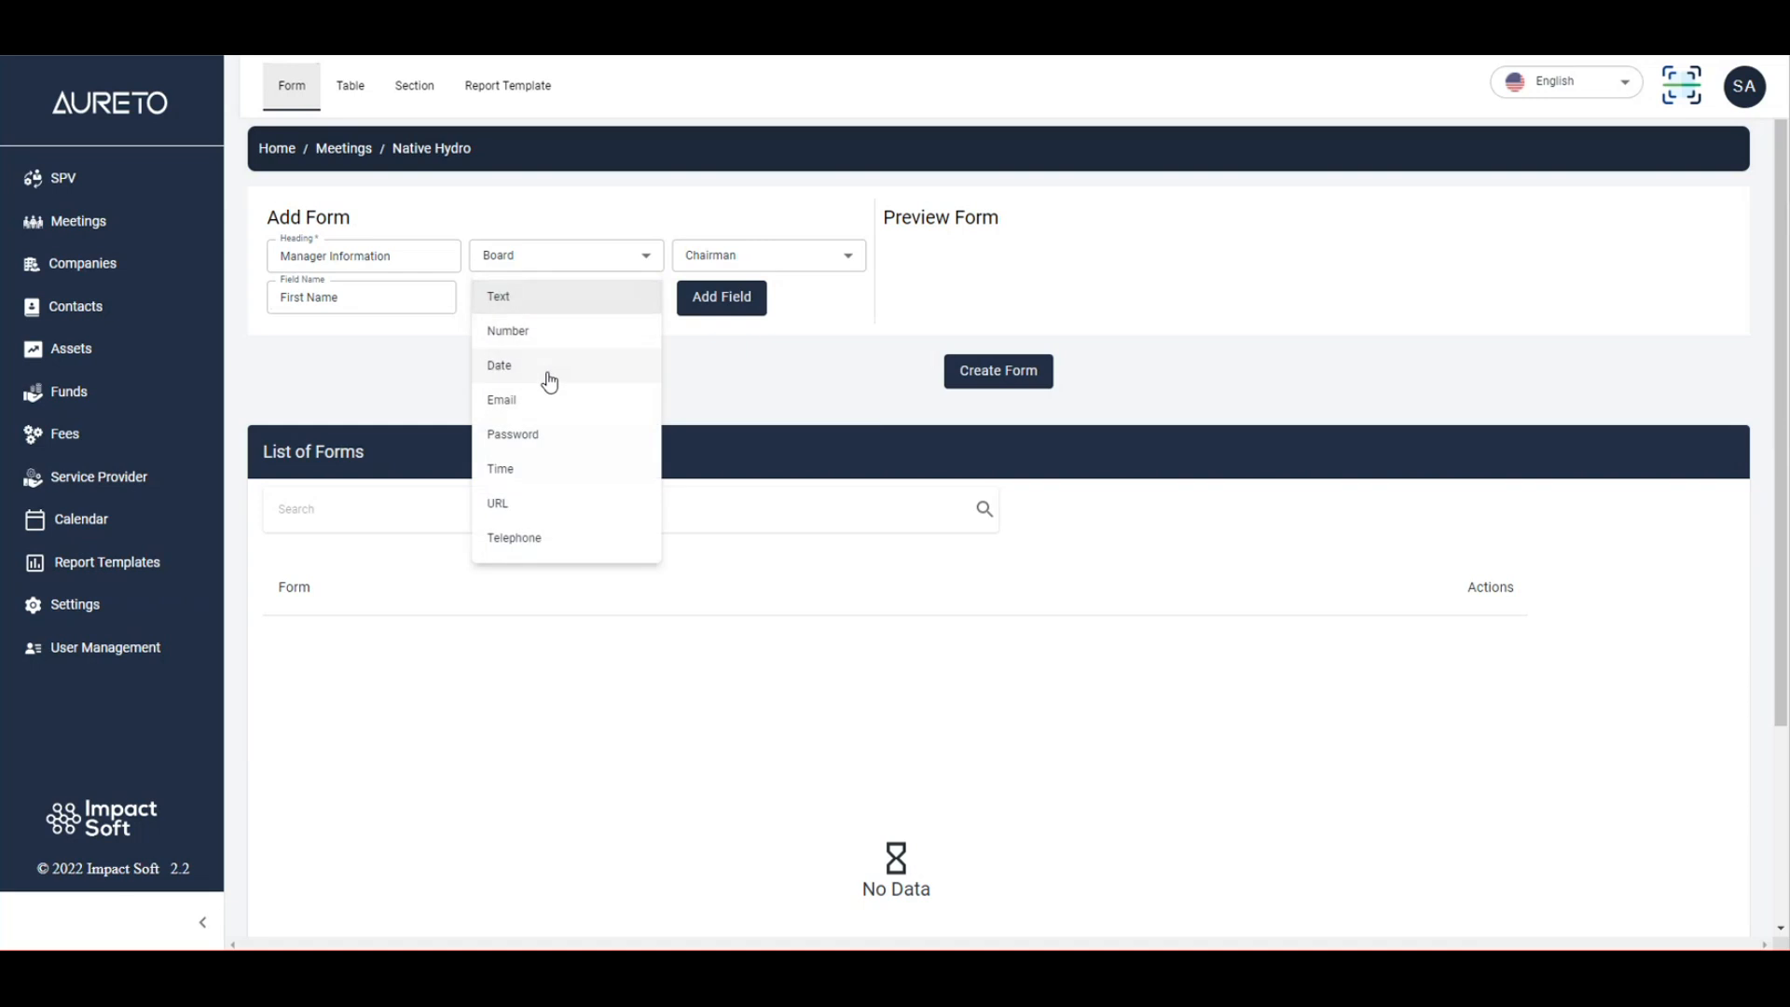
pyautogui.click(550, 373)
pyautogui.click(554, 298)
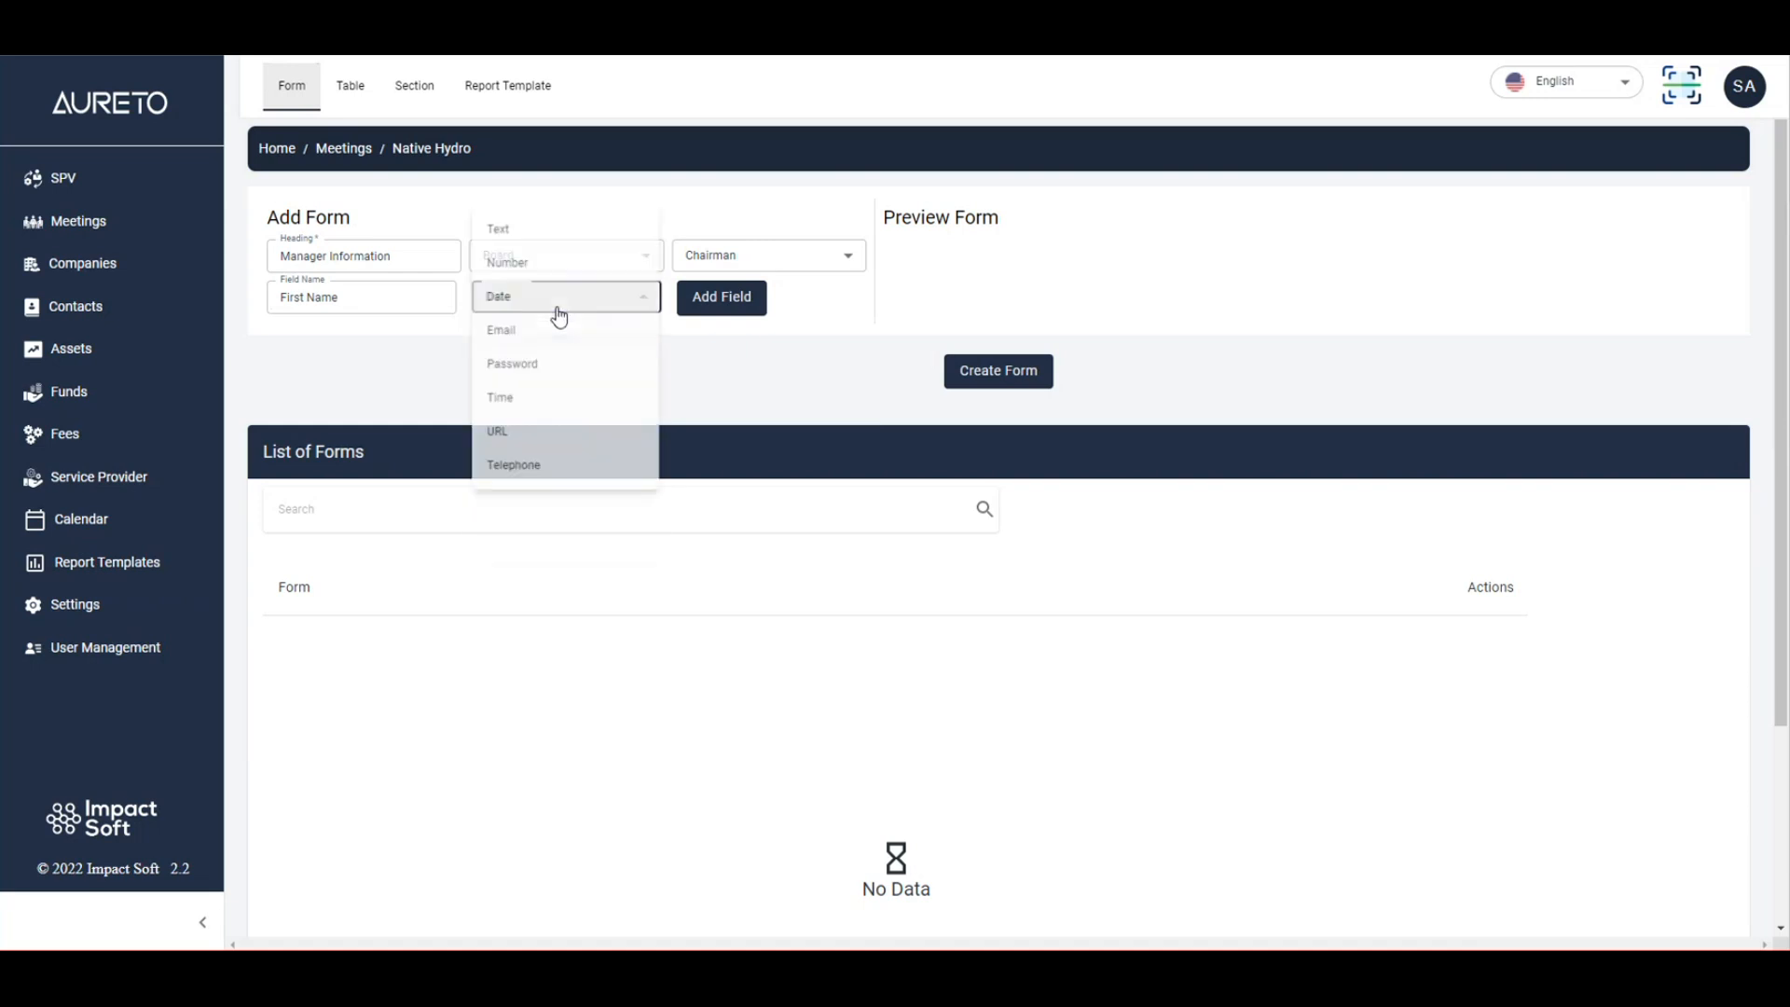
pyautogui.click(554, 244)
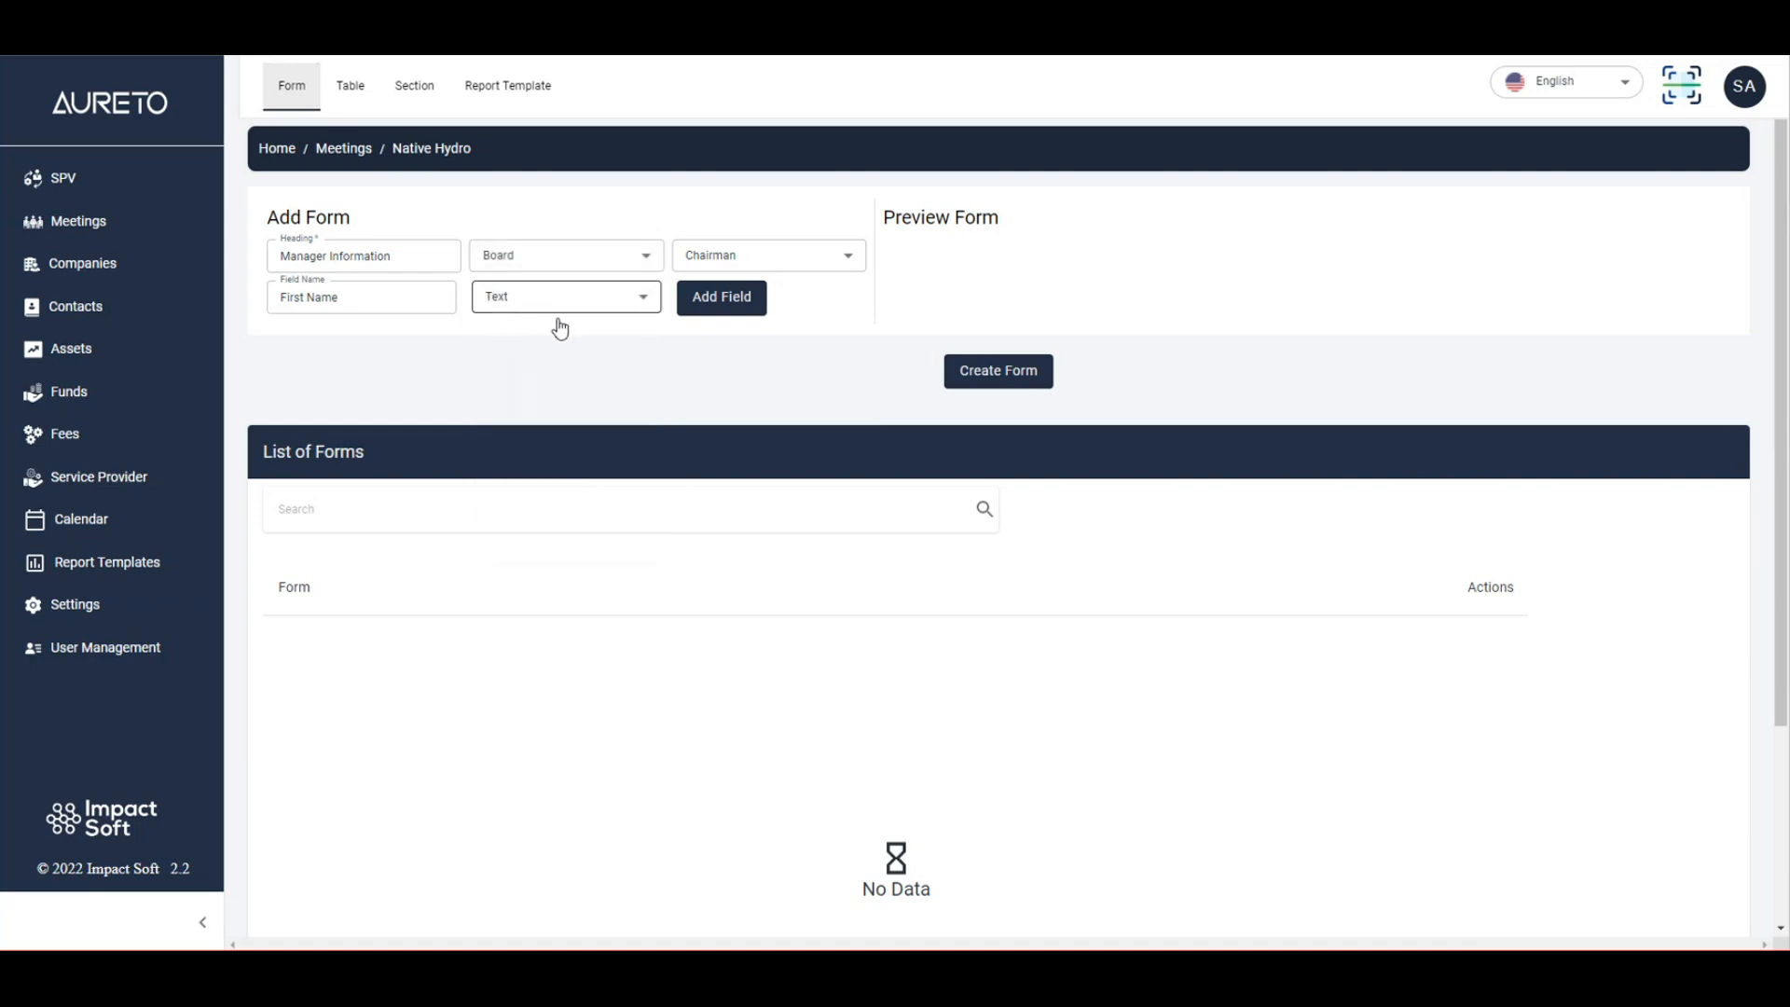
pyautogui.click(732, 305)
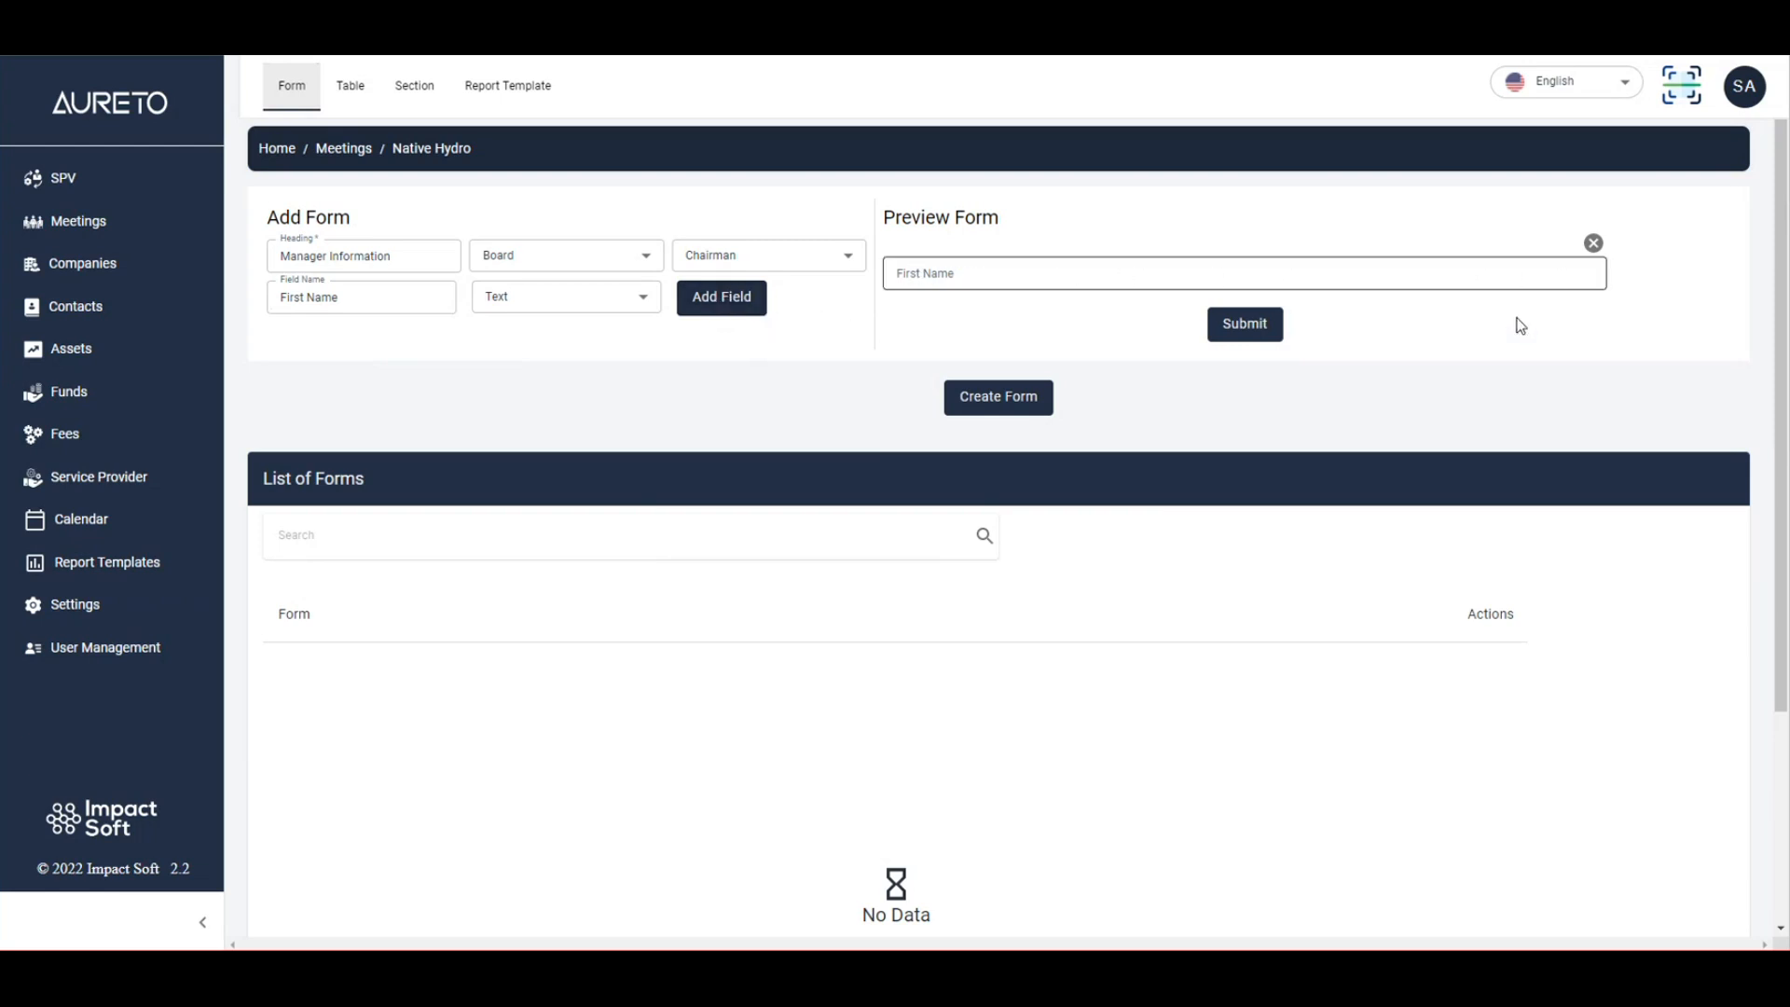
# Try out the First Name field in the Preview Form.
pyautogui.moveTo(890, 216); pyautogui.dragTo(1014, 224)
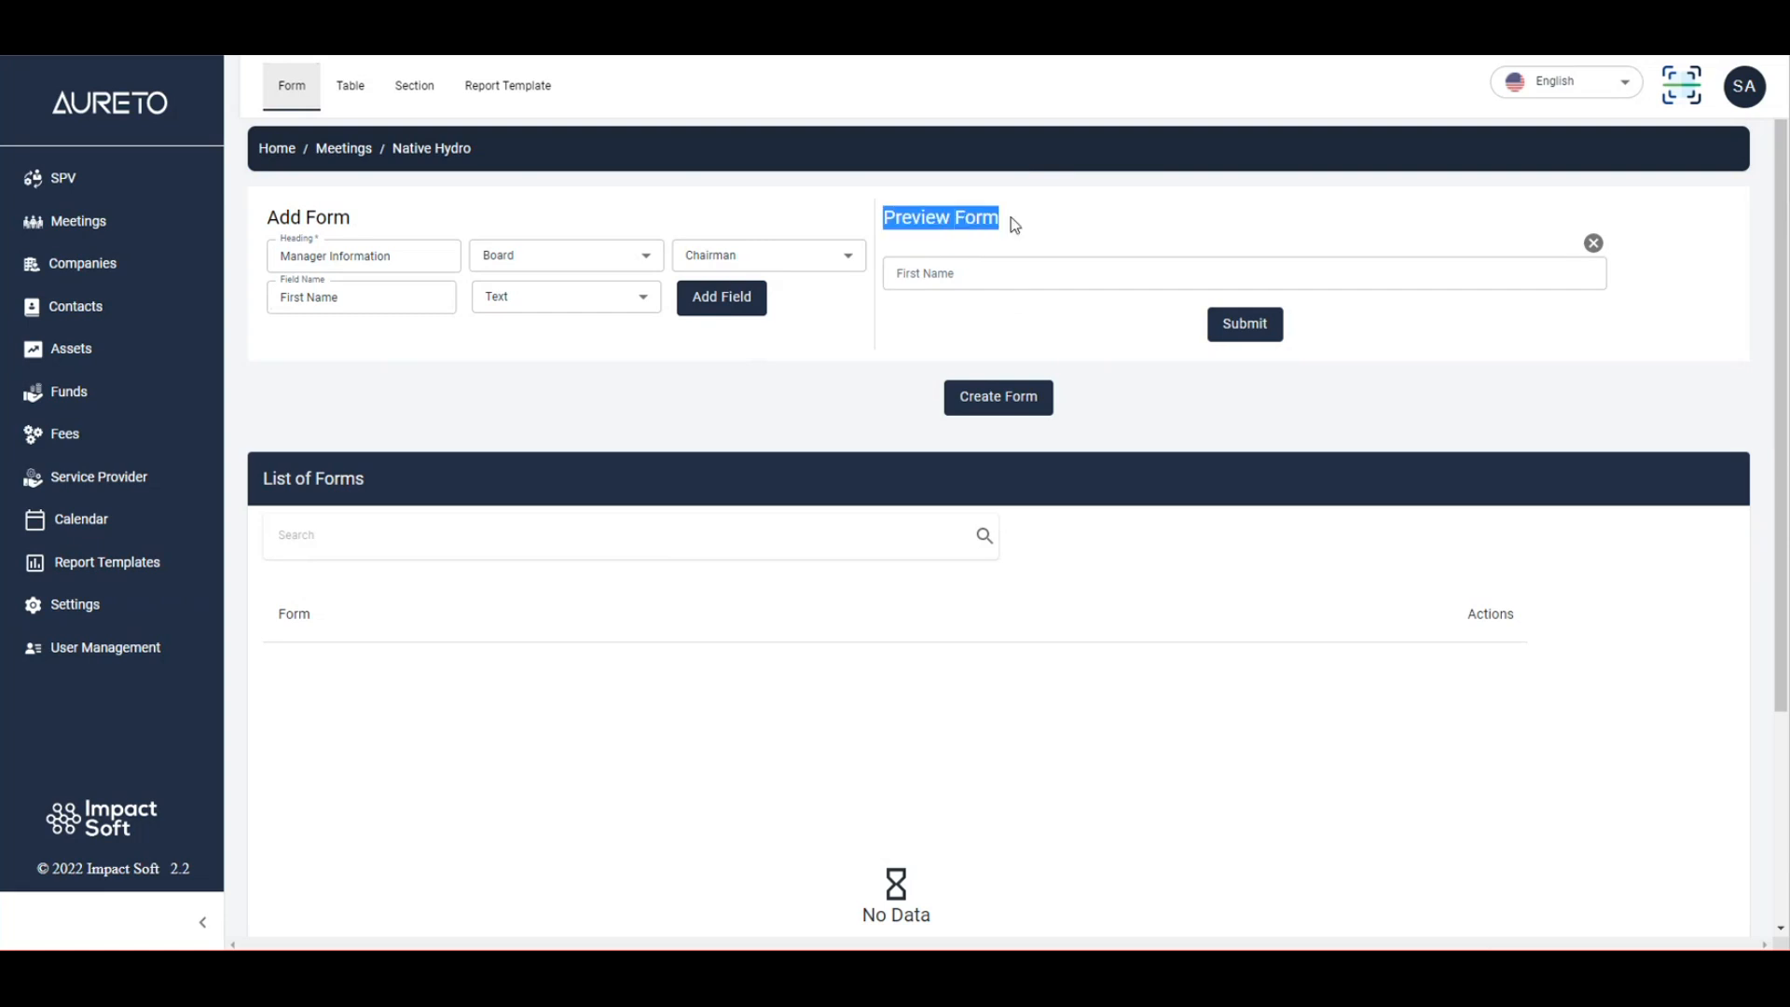
pyautogui.click(968, 247)
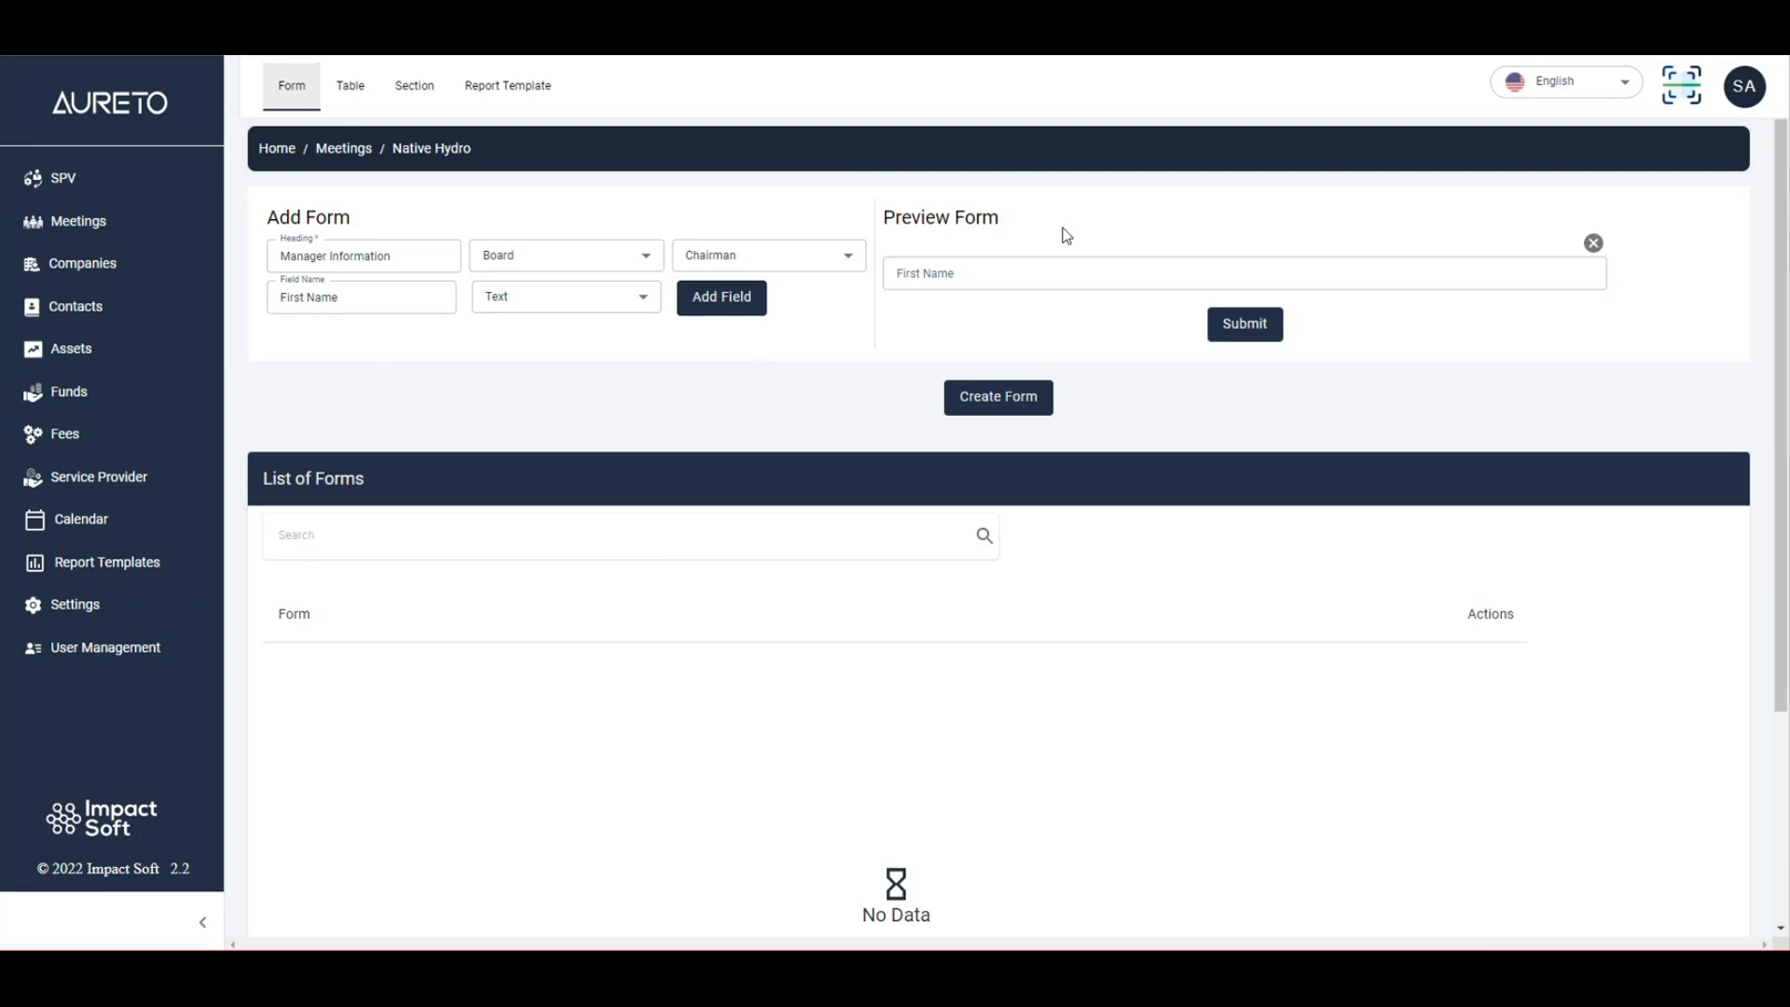
pyautogui.moveTo(925, 217); pyautogui.dragTo(1002, 222)
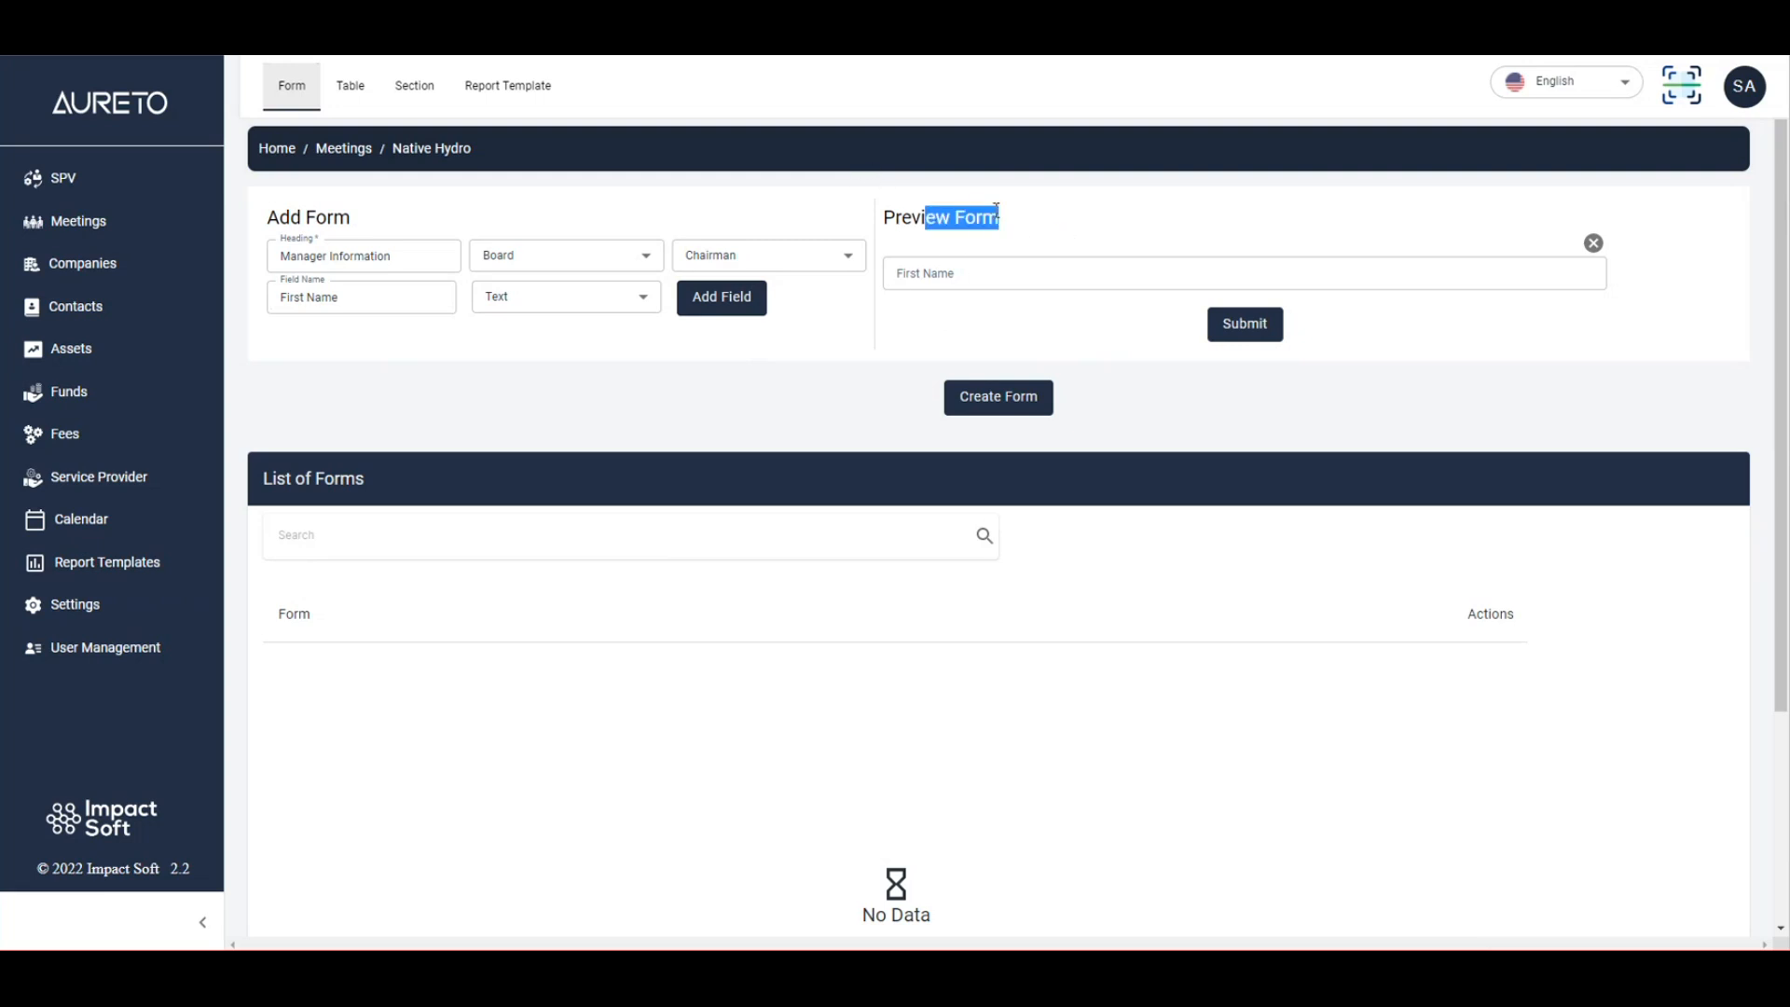
pyautogui.click(972, 271)
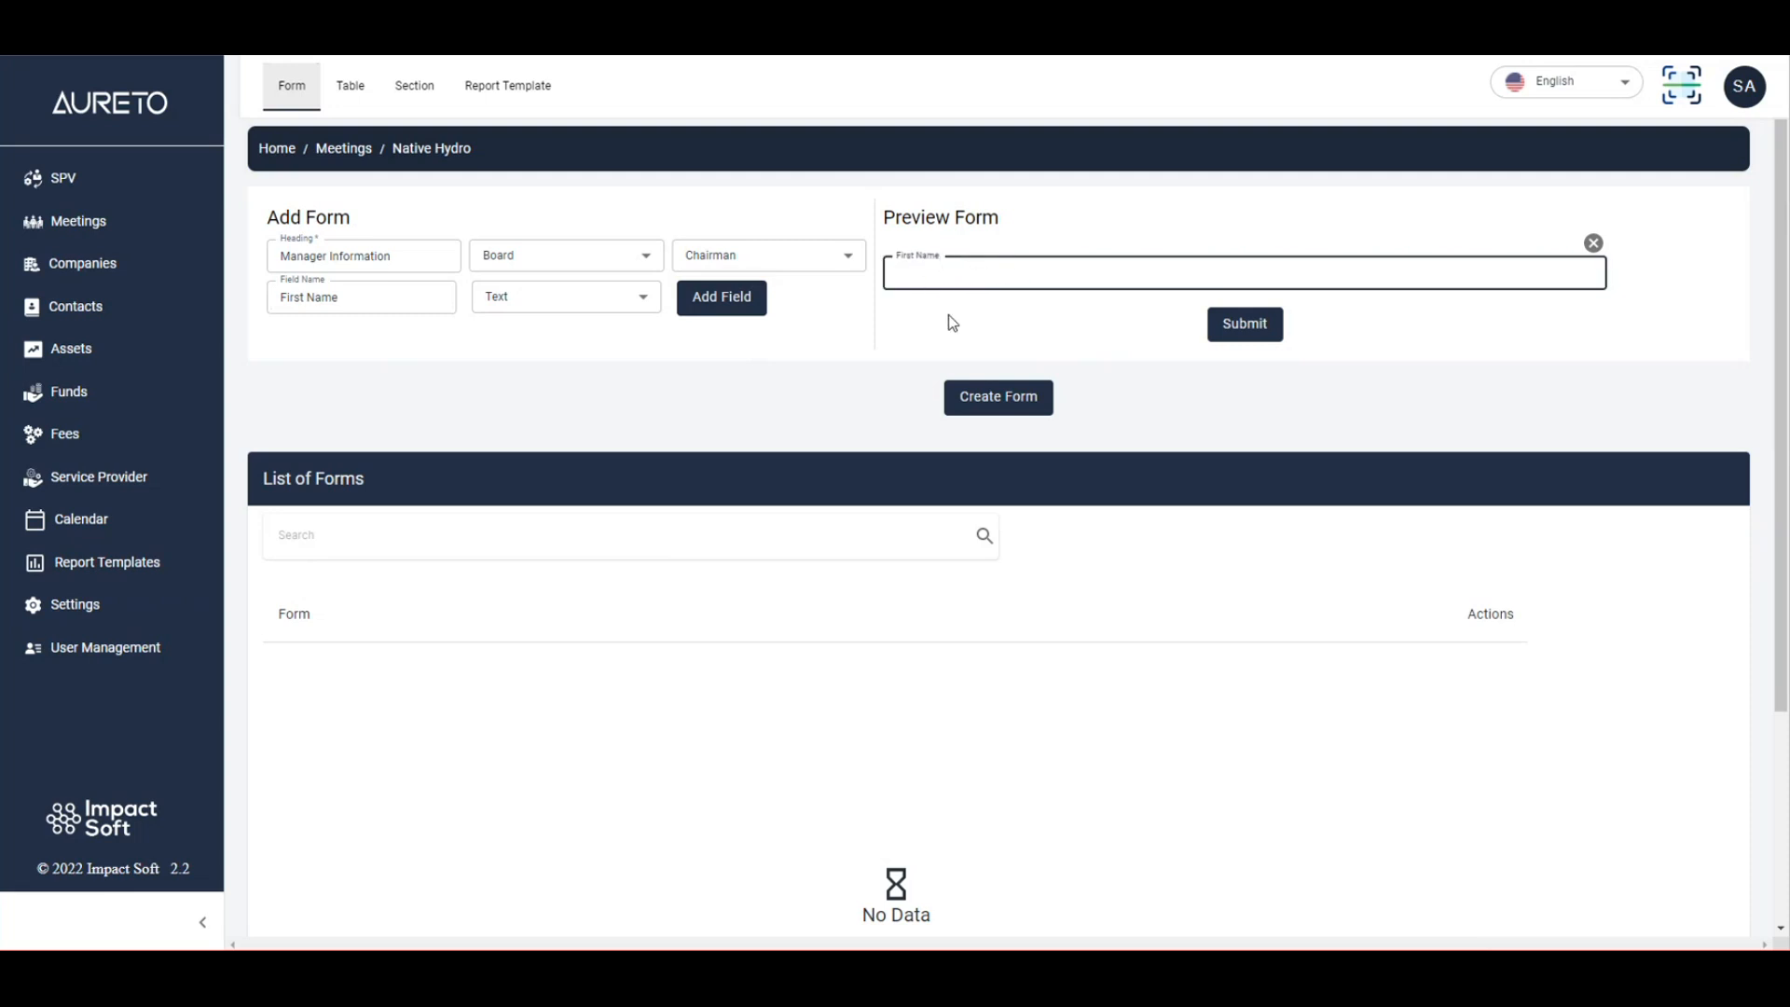
pyautogui.click(948, 315)
pyautogui.click(936, 279)
pyautogui.click(975, 317)
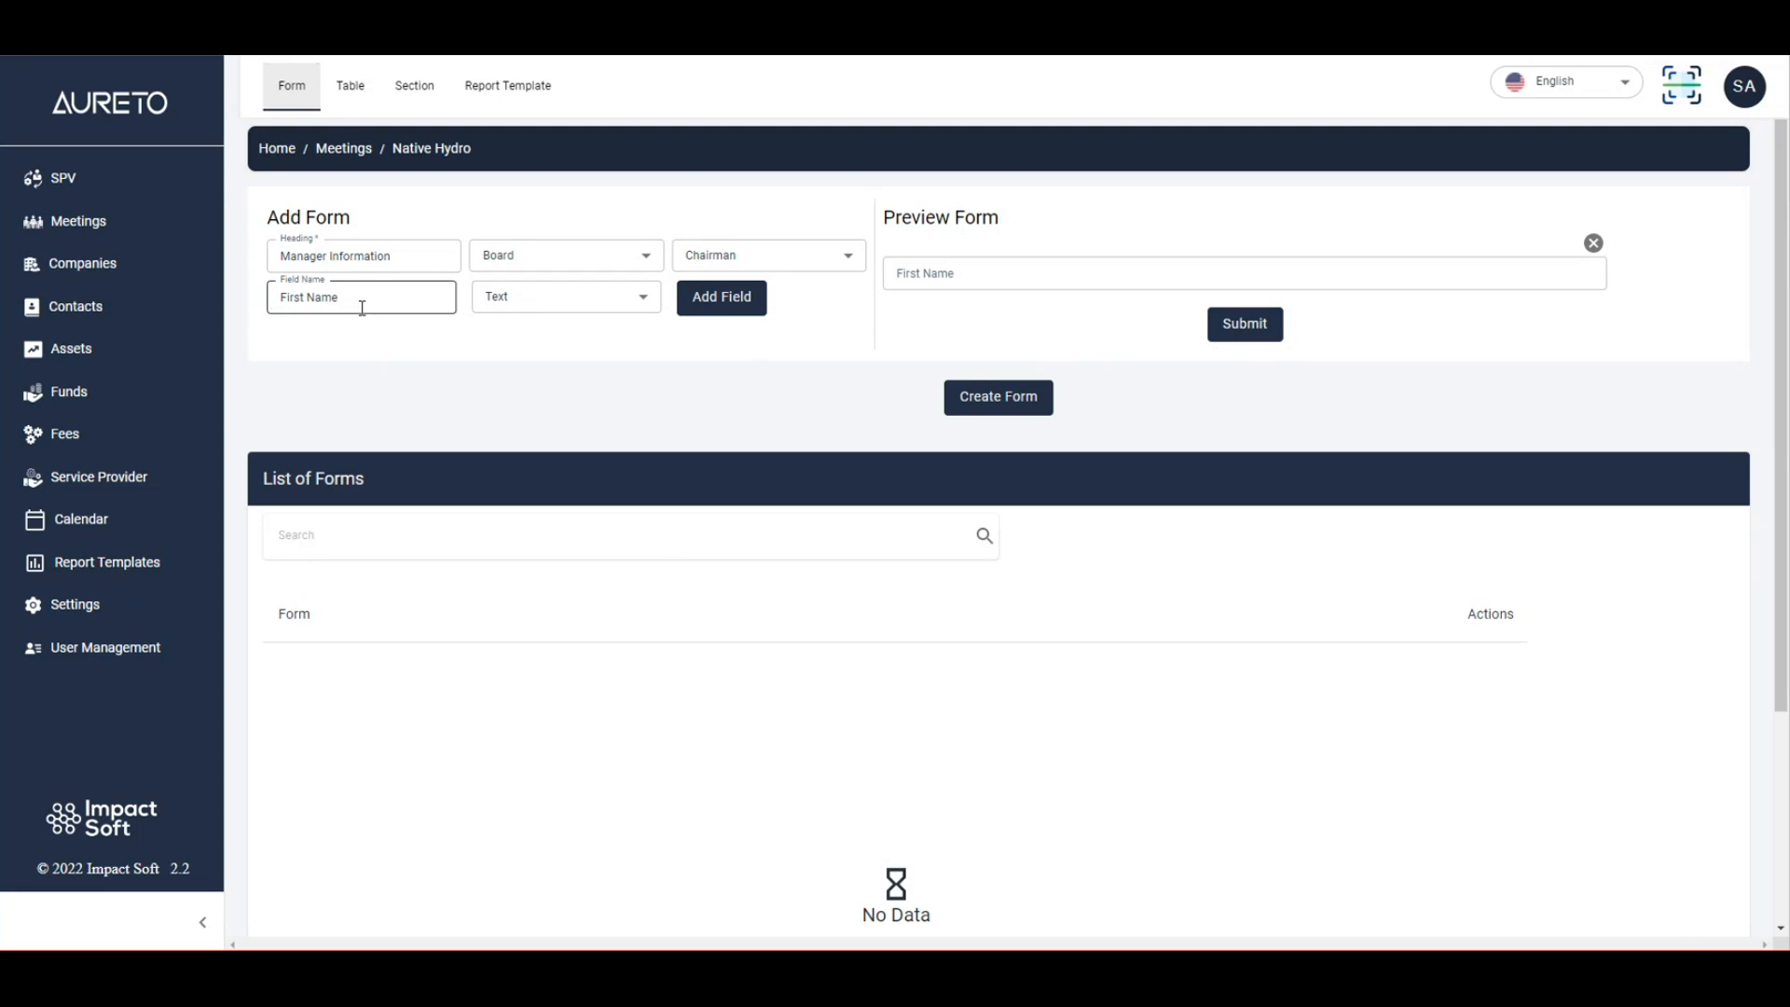
# Add a 'Last Name' Text field below First Name.
pyautogui.click(298, 298)
pyautogui.doubleClick(297, 298)
pyautogui.write('Last')
pyautogui.click(756, 299)
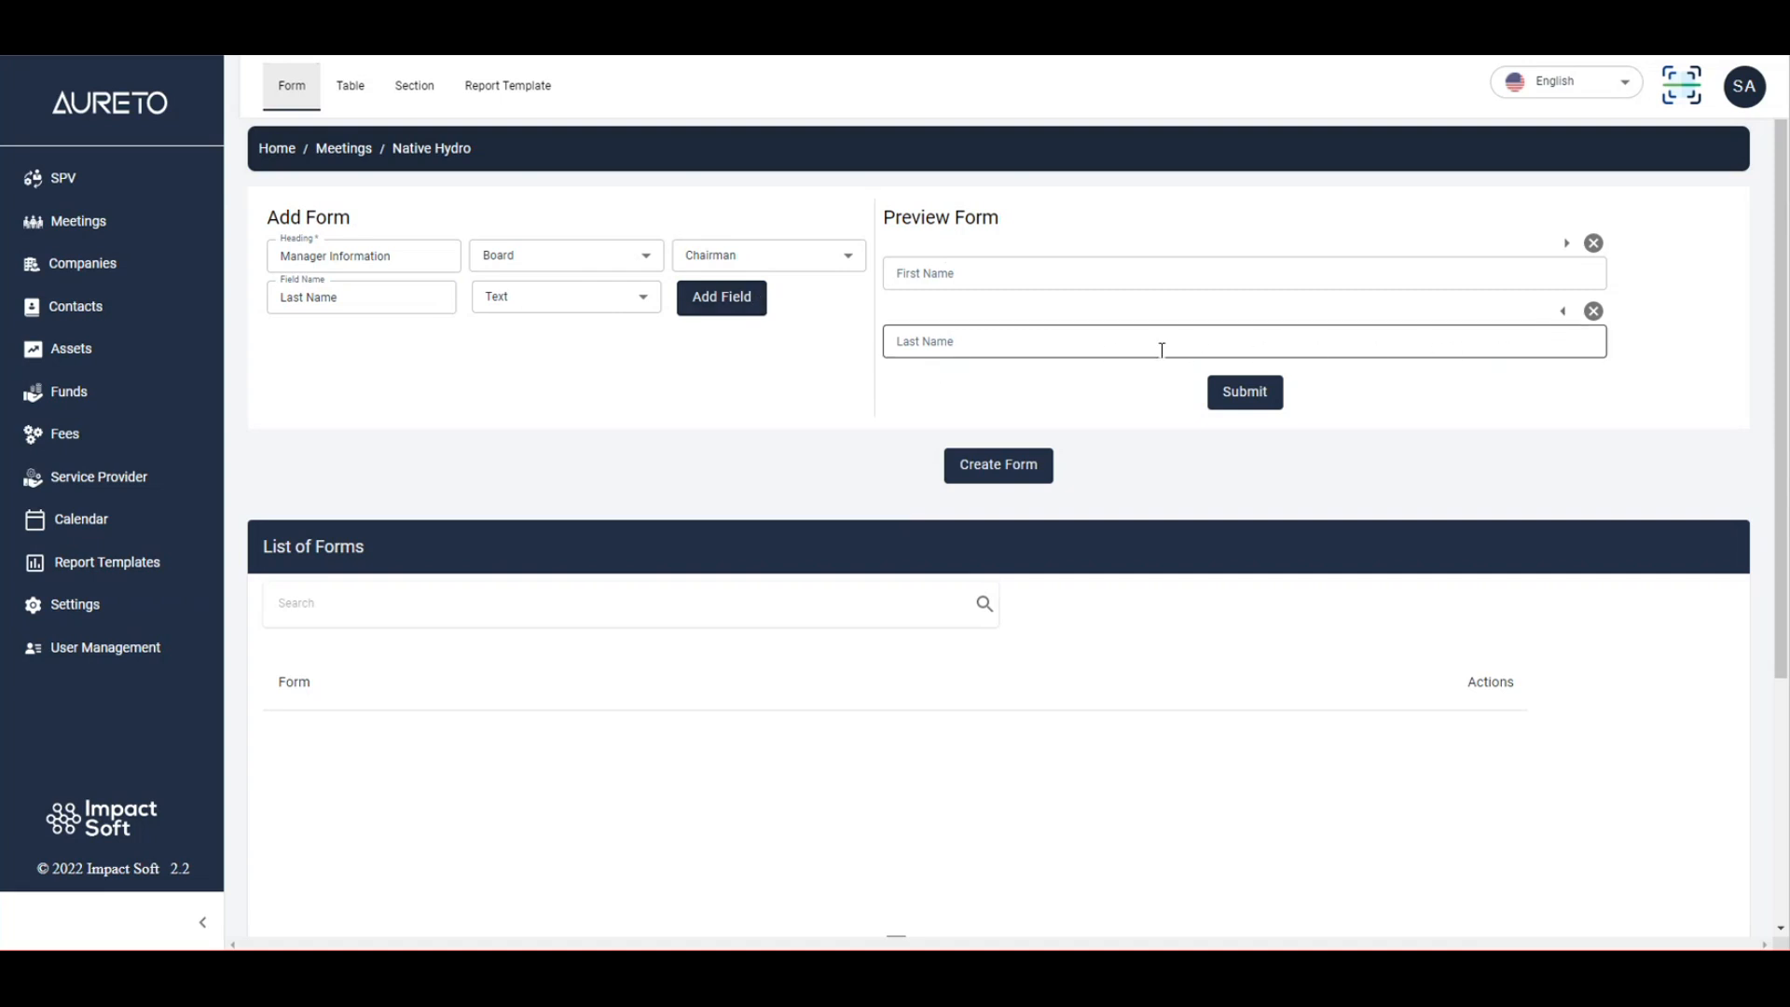
# Add a field named 'Email' of type Email after Last Name.
pyautogui.click(346, 297)
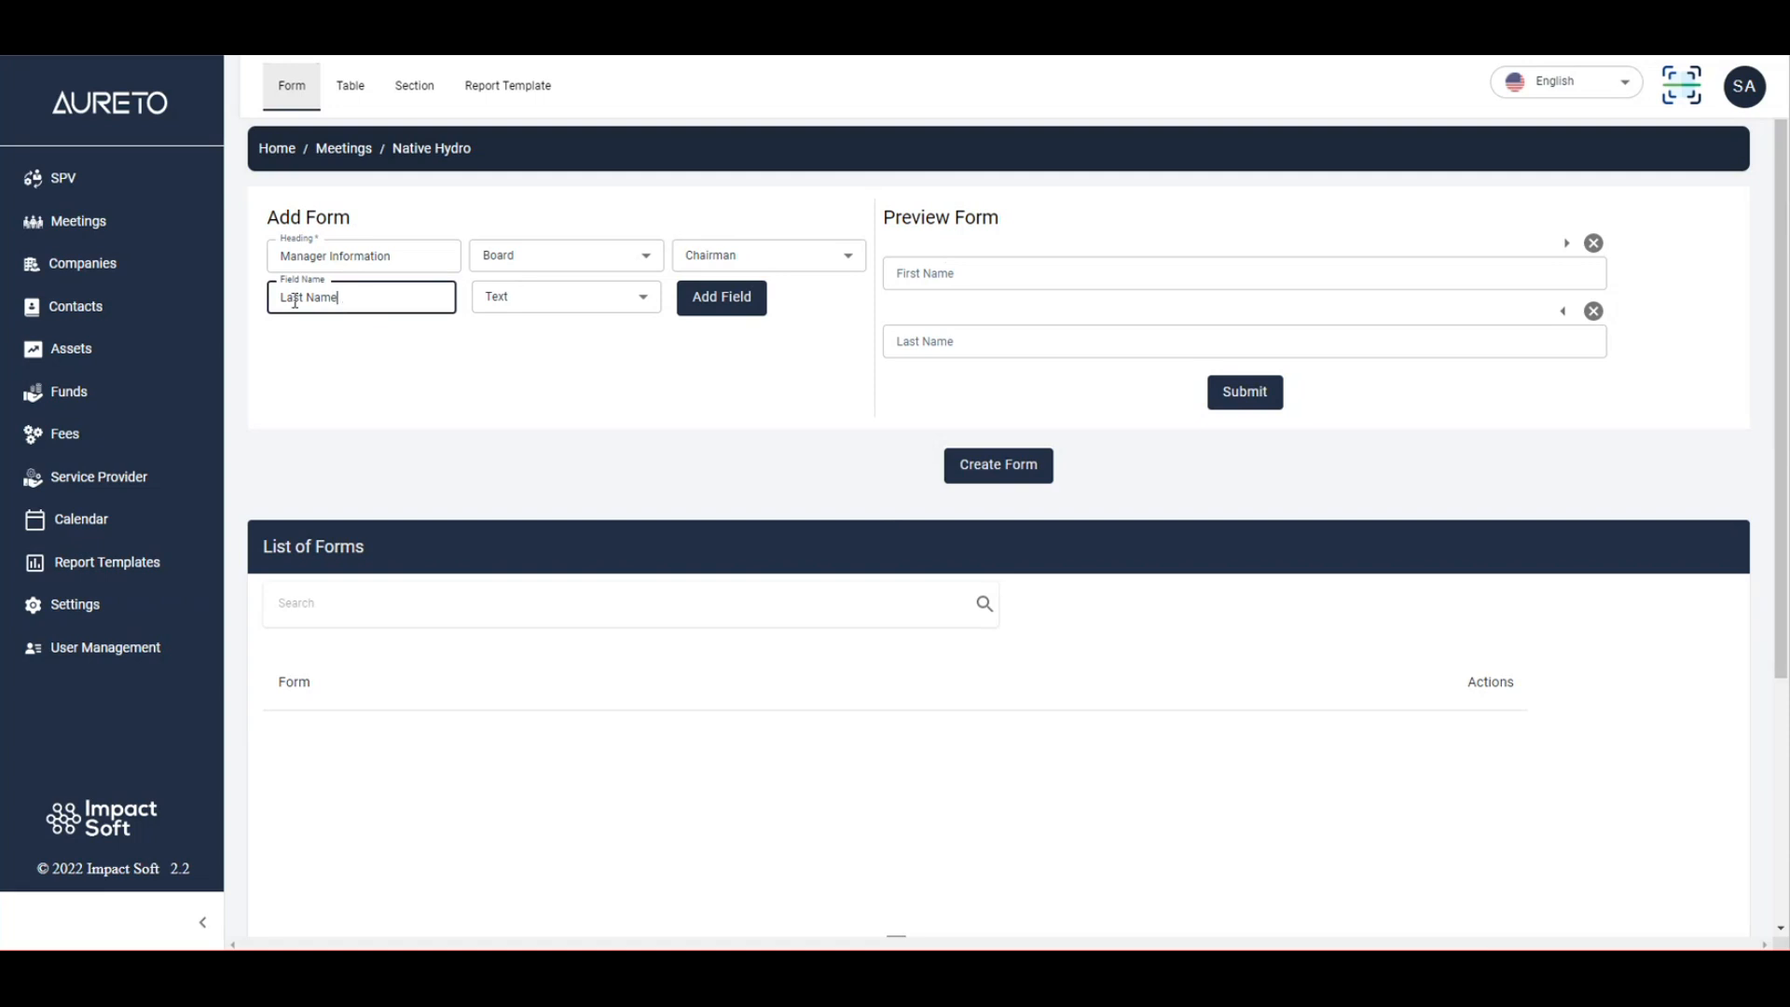
pyautogui.moveTo(343, 297); pyautogui.dragTo(259, 305)
pyautogui.write('Email')
pyautogui.click(563, 296)
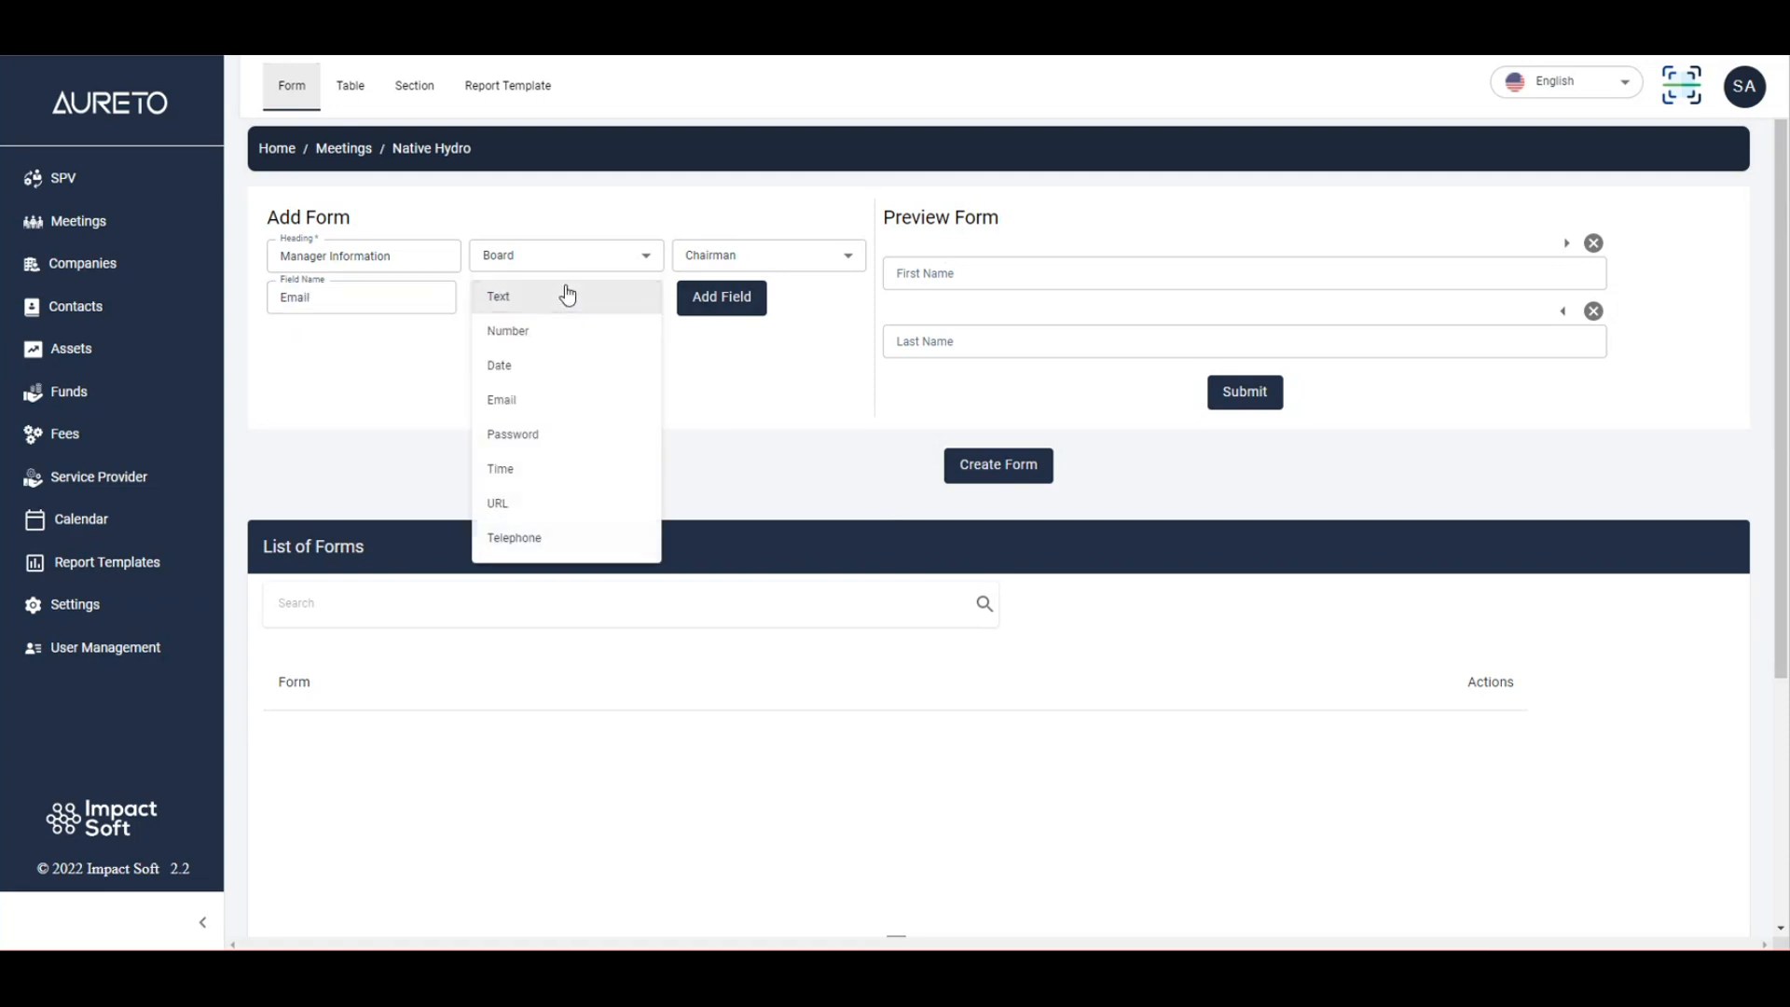
pyautogui.click(547, 400)
pyautogui.click(745, 300)
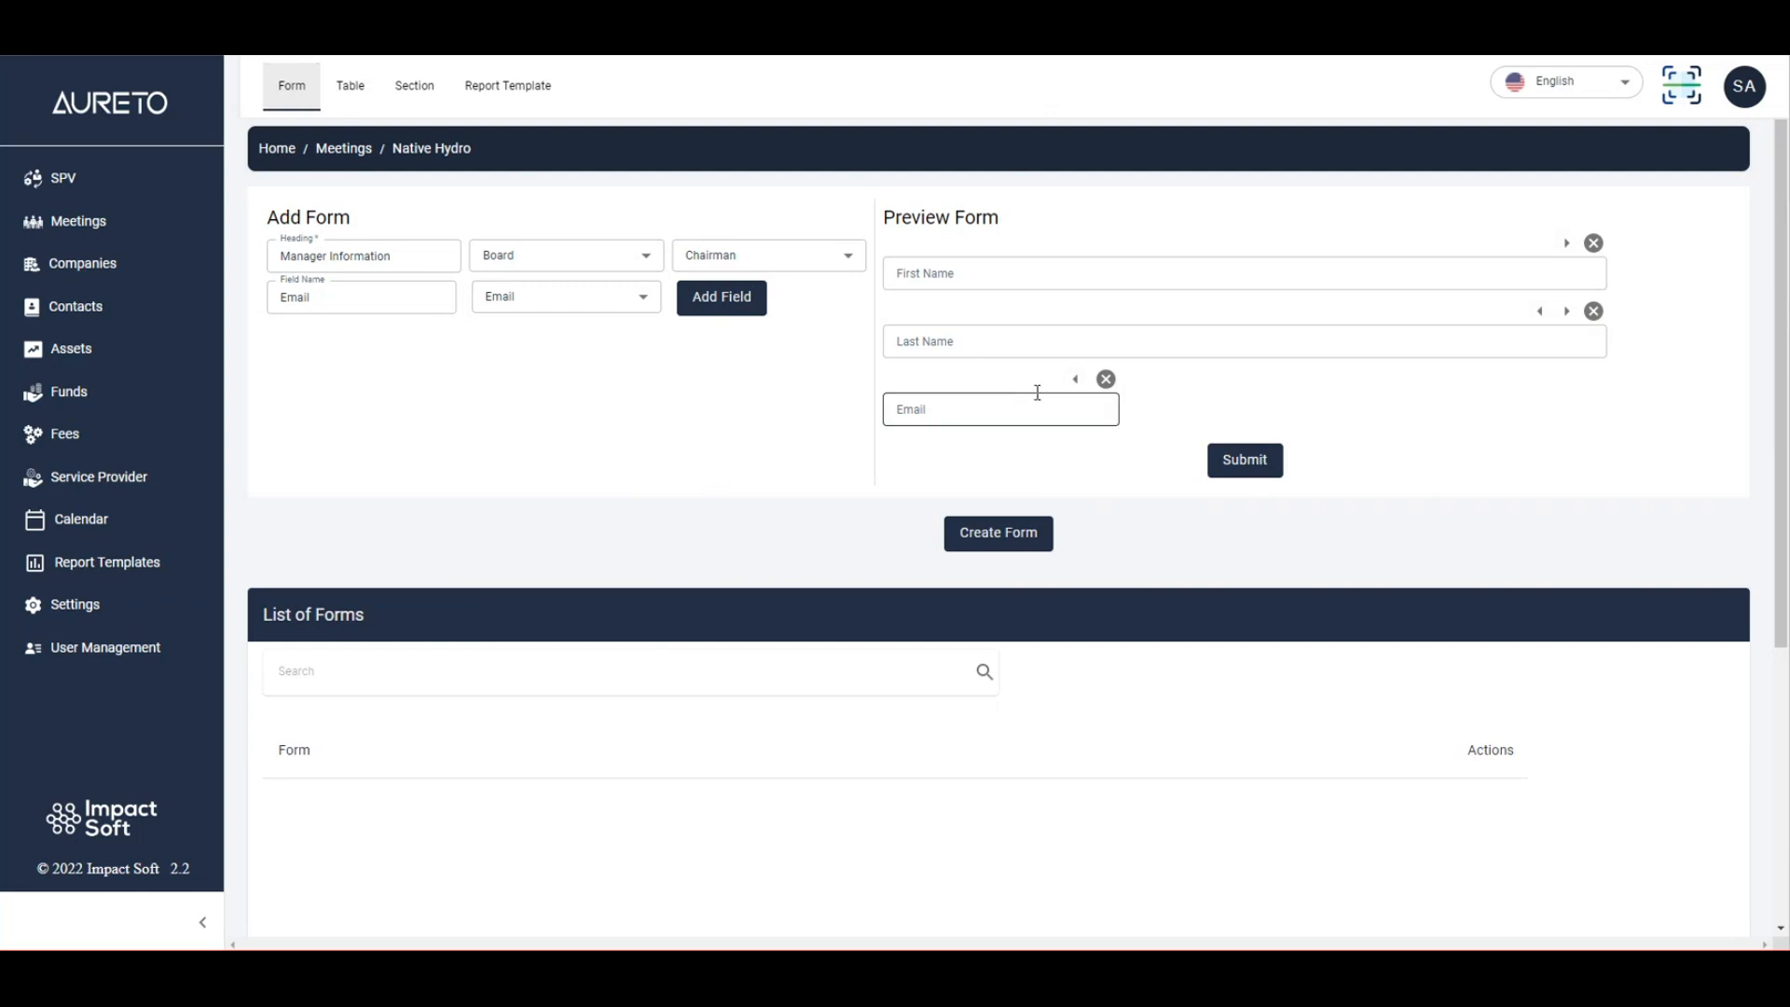
# Move the Email field up two places so it sits above First Name.
pyautogui.click(1077, 379)
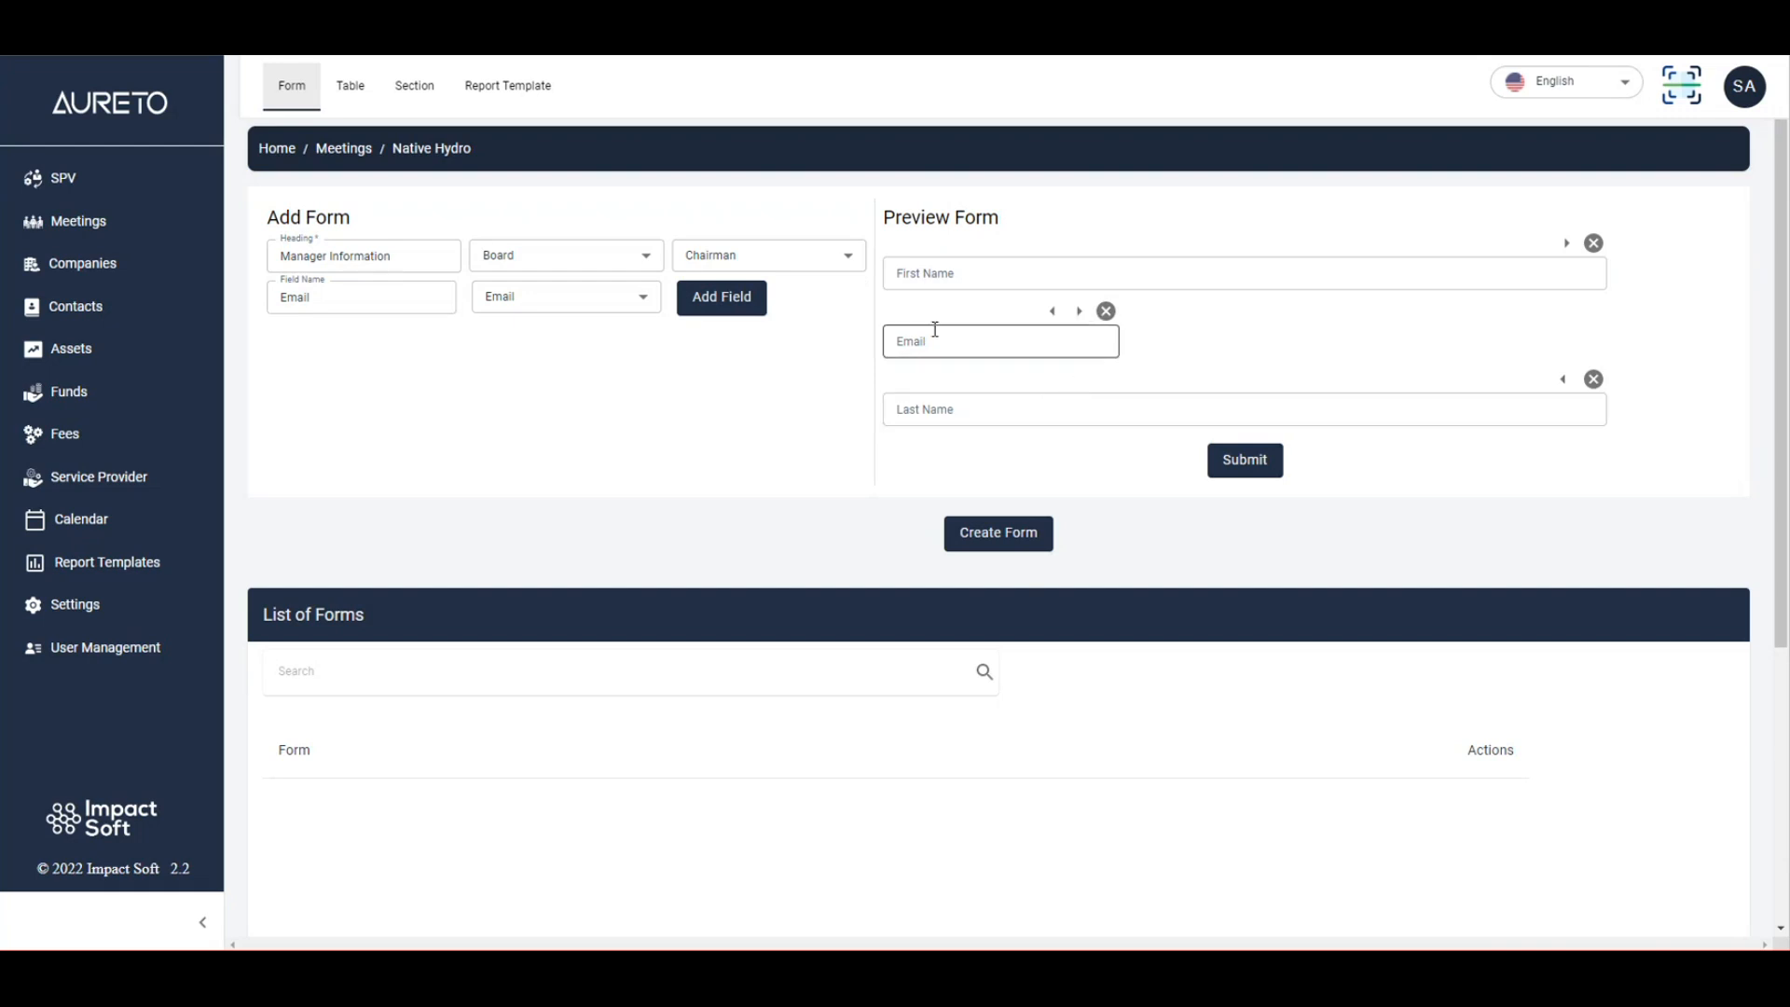
pyautogui.click(1054, 314)
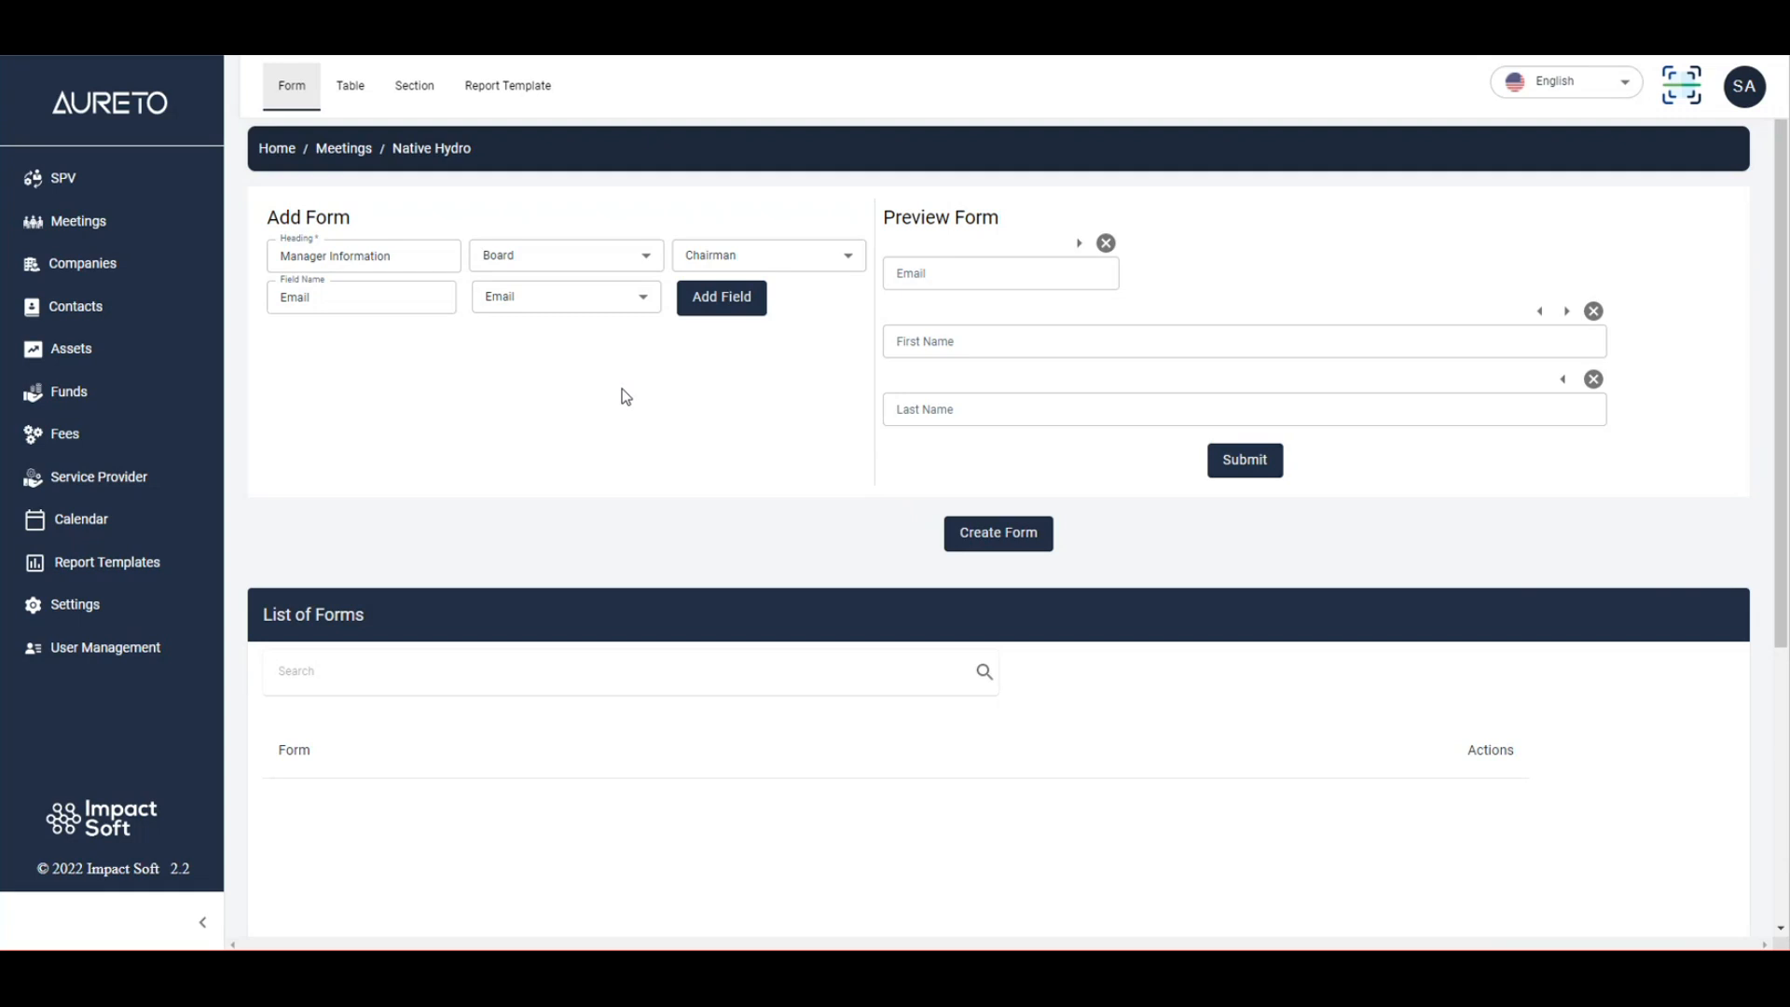
# Create the Manager Information form and go to the Table page.
pyautogui.click(979, 541)
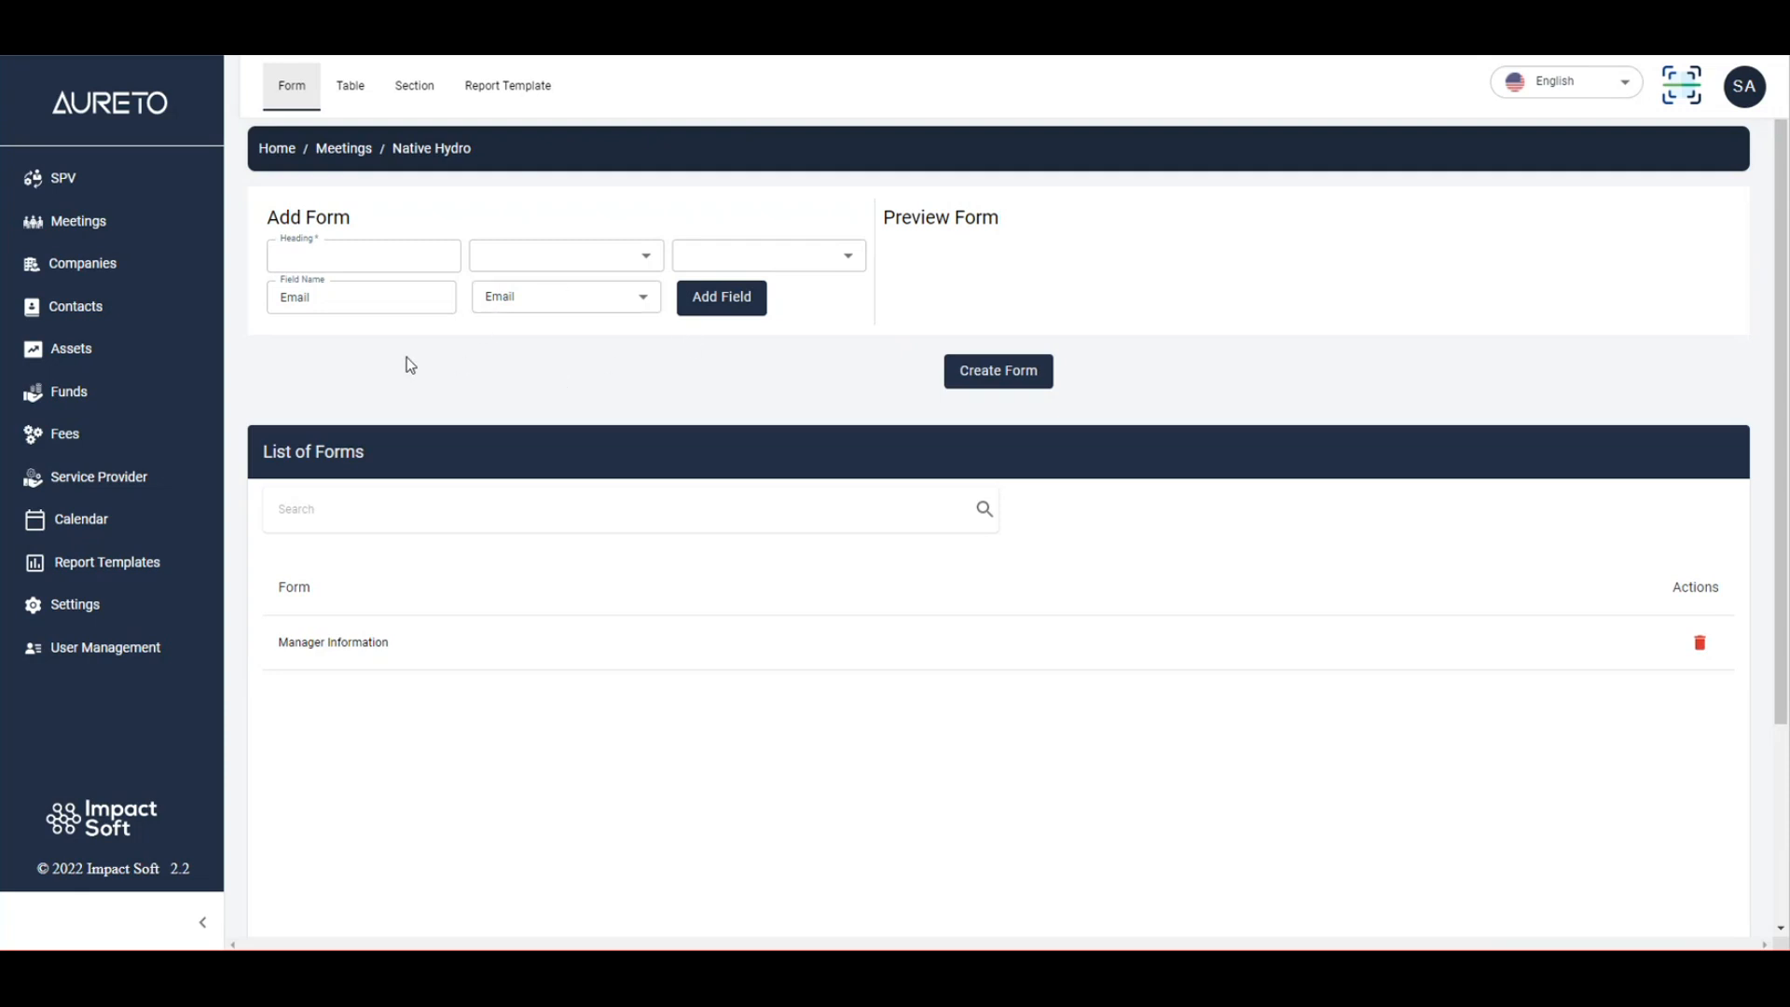
pyautogui.click(352, 97)
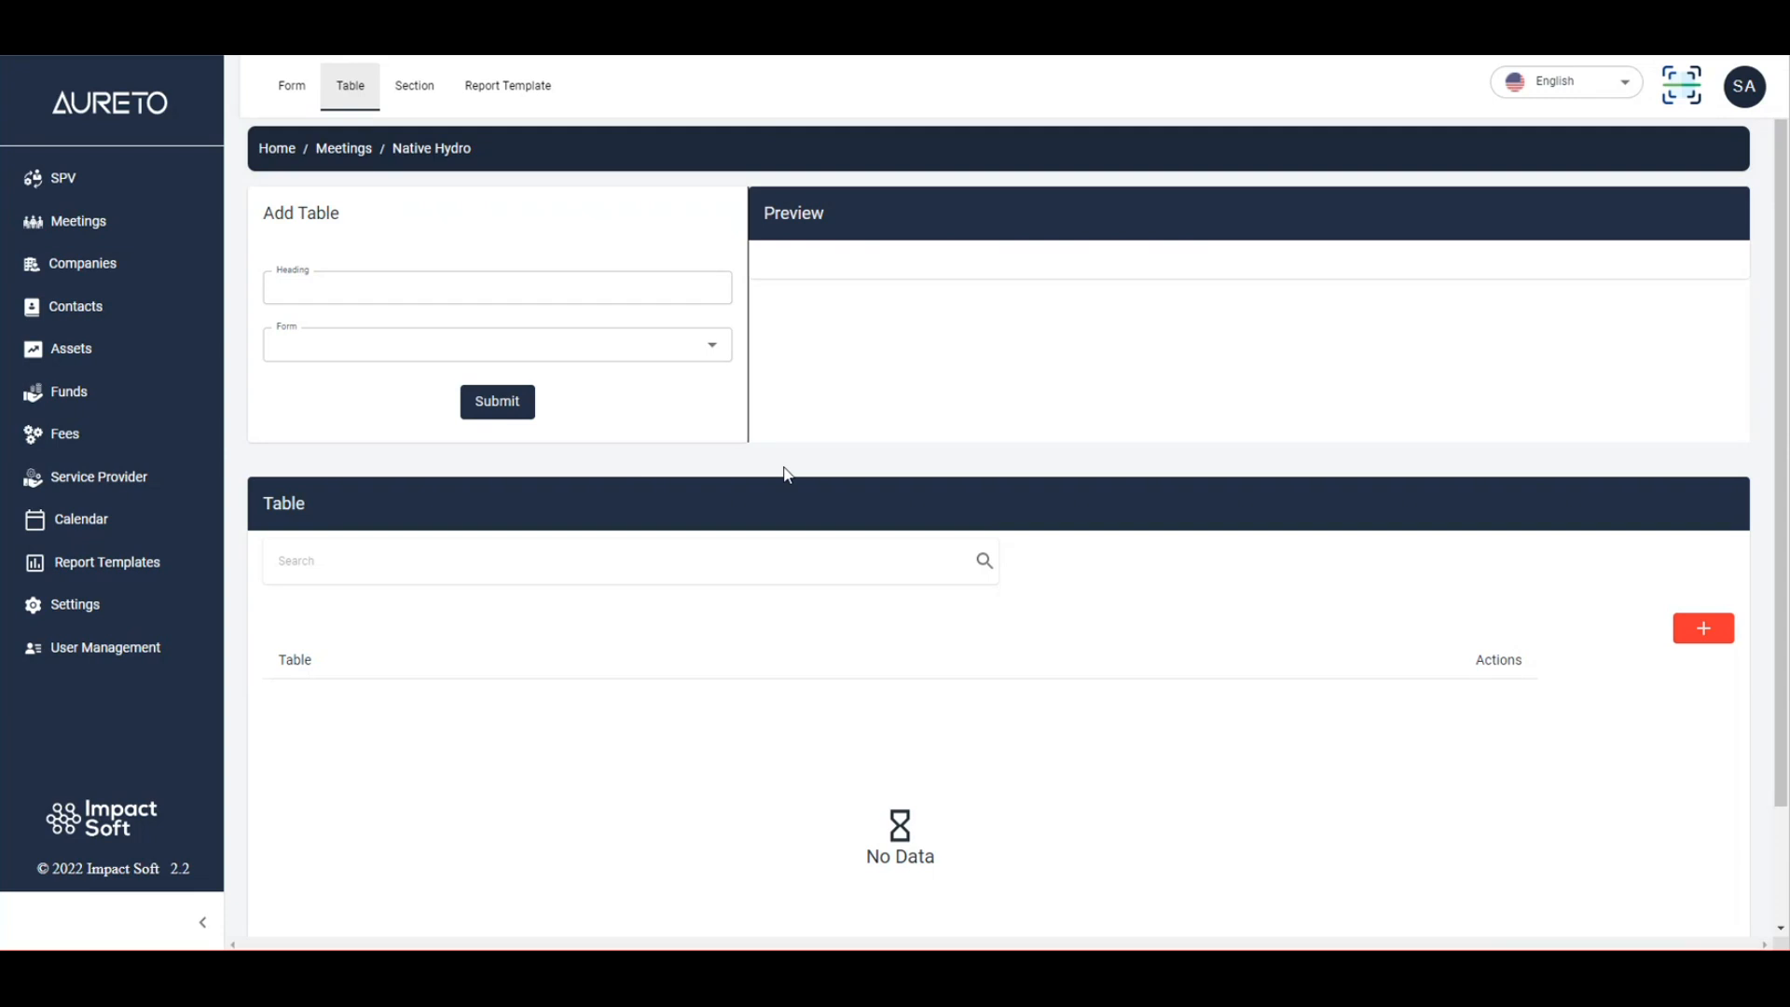
# Head the new table 'Attendance of Managers' and base it on the Manager Information form.
pyautogui.click(642, 290)
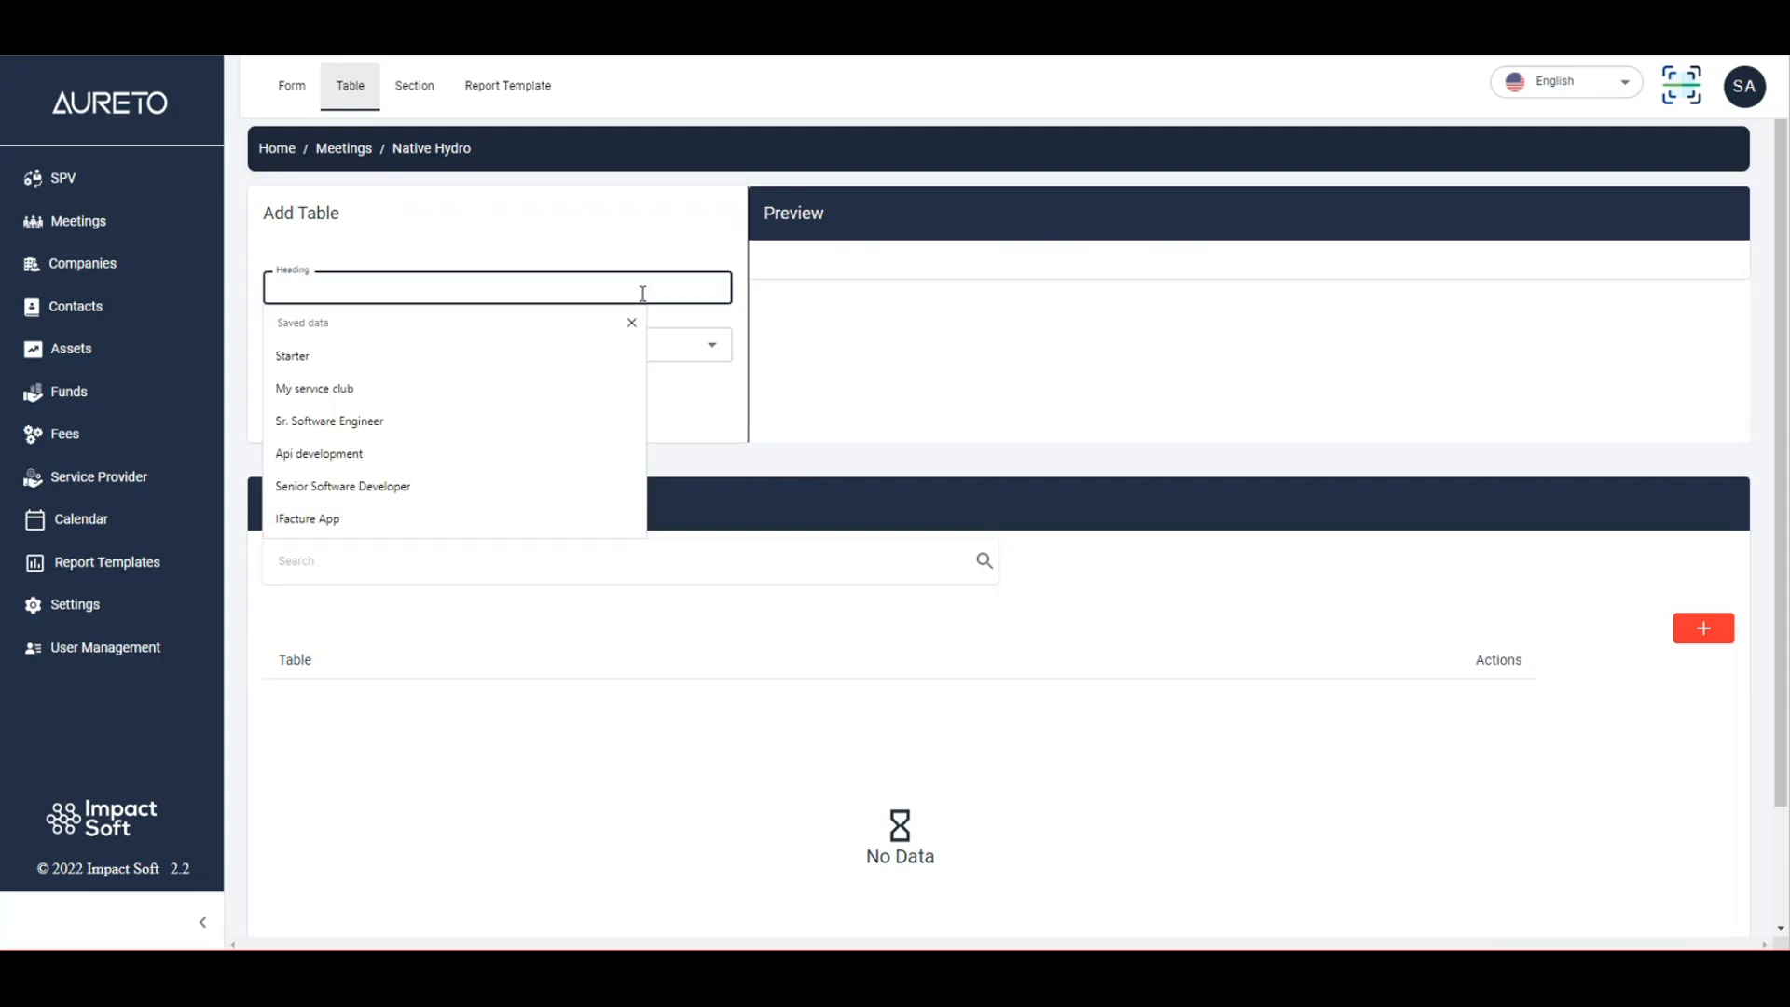
pyautogui.write('Attena')
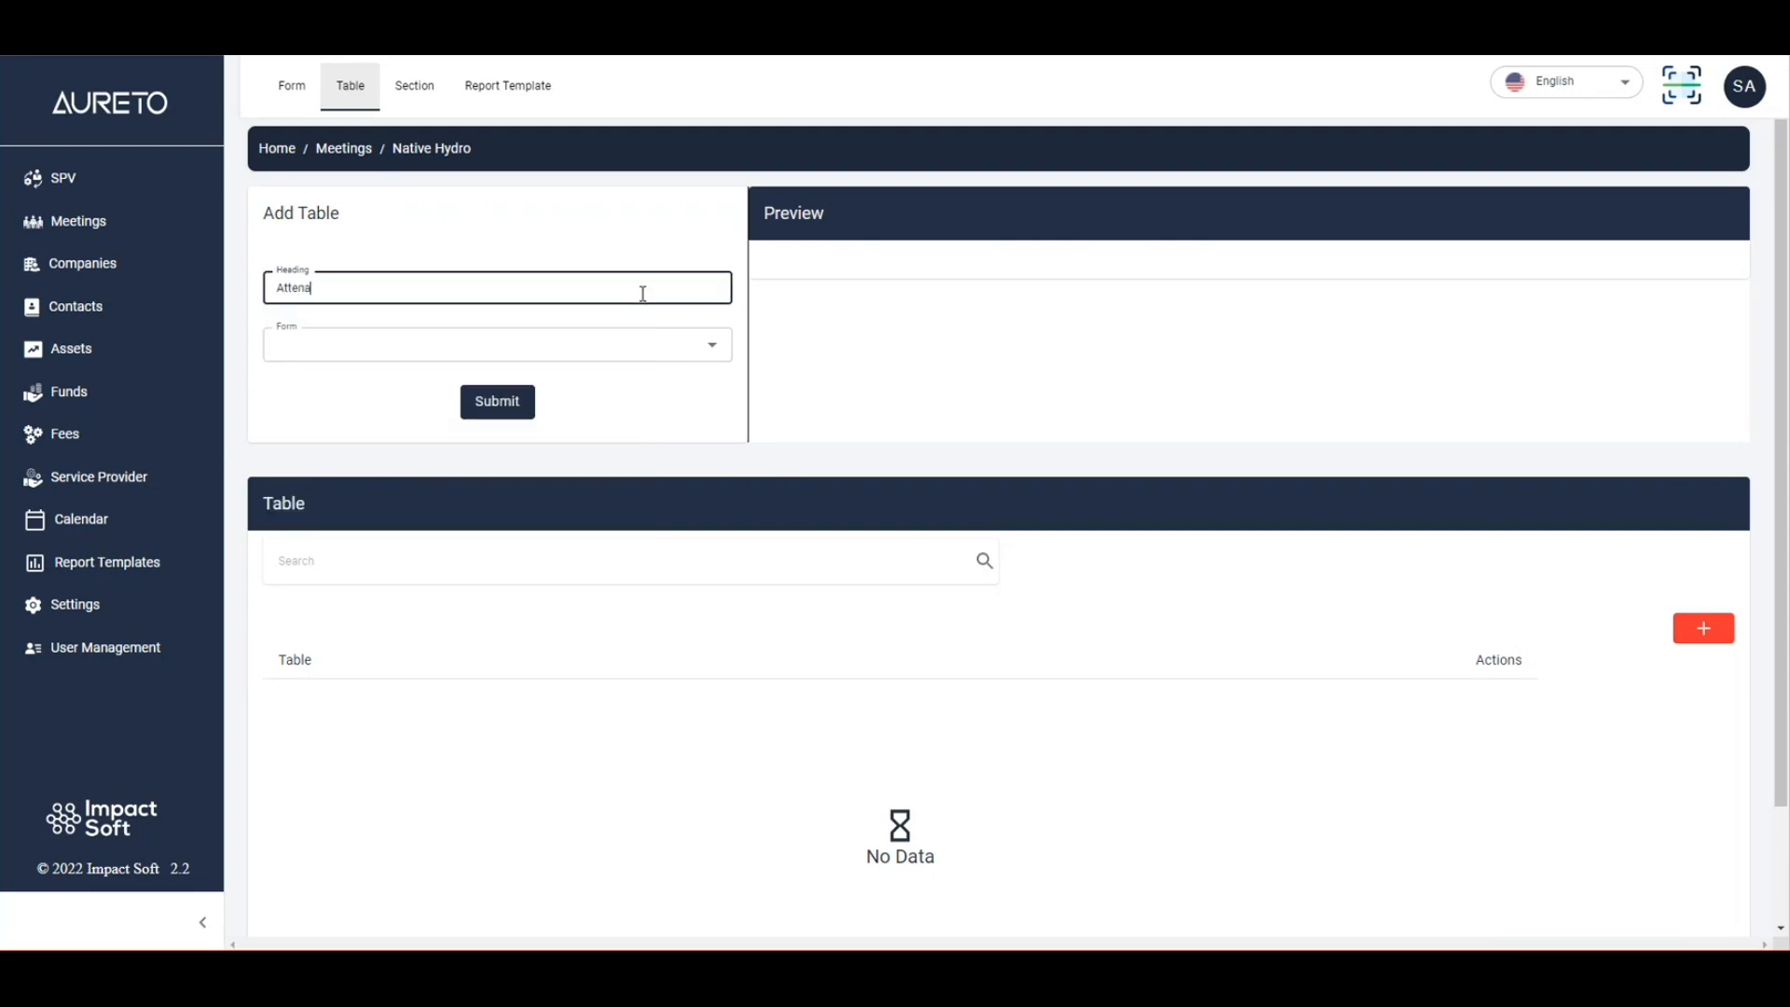
pyautogui.press('BackSpace')
pyautogui.write('dance of Managers')
pyautogui.click(639, 323)
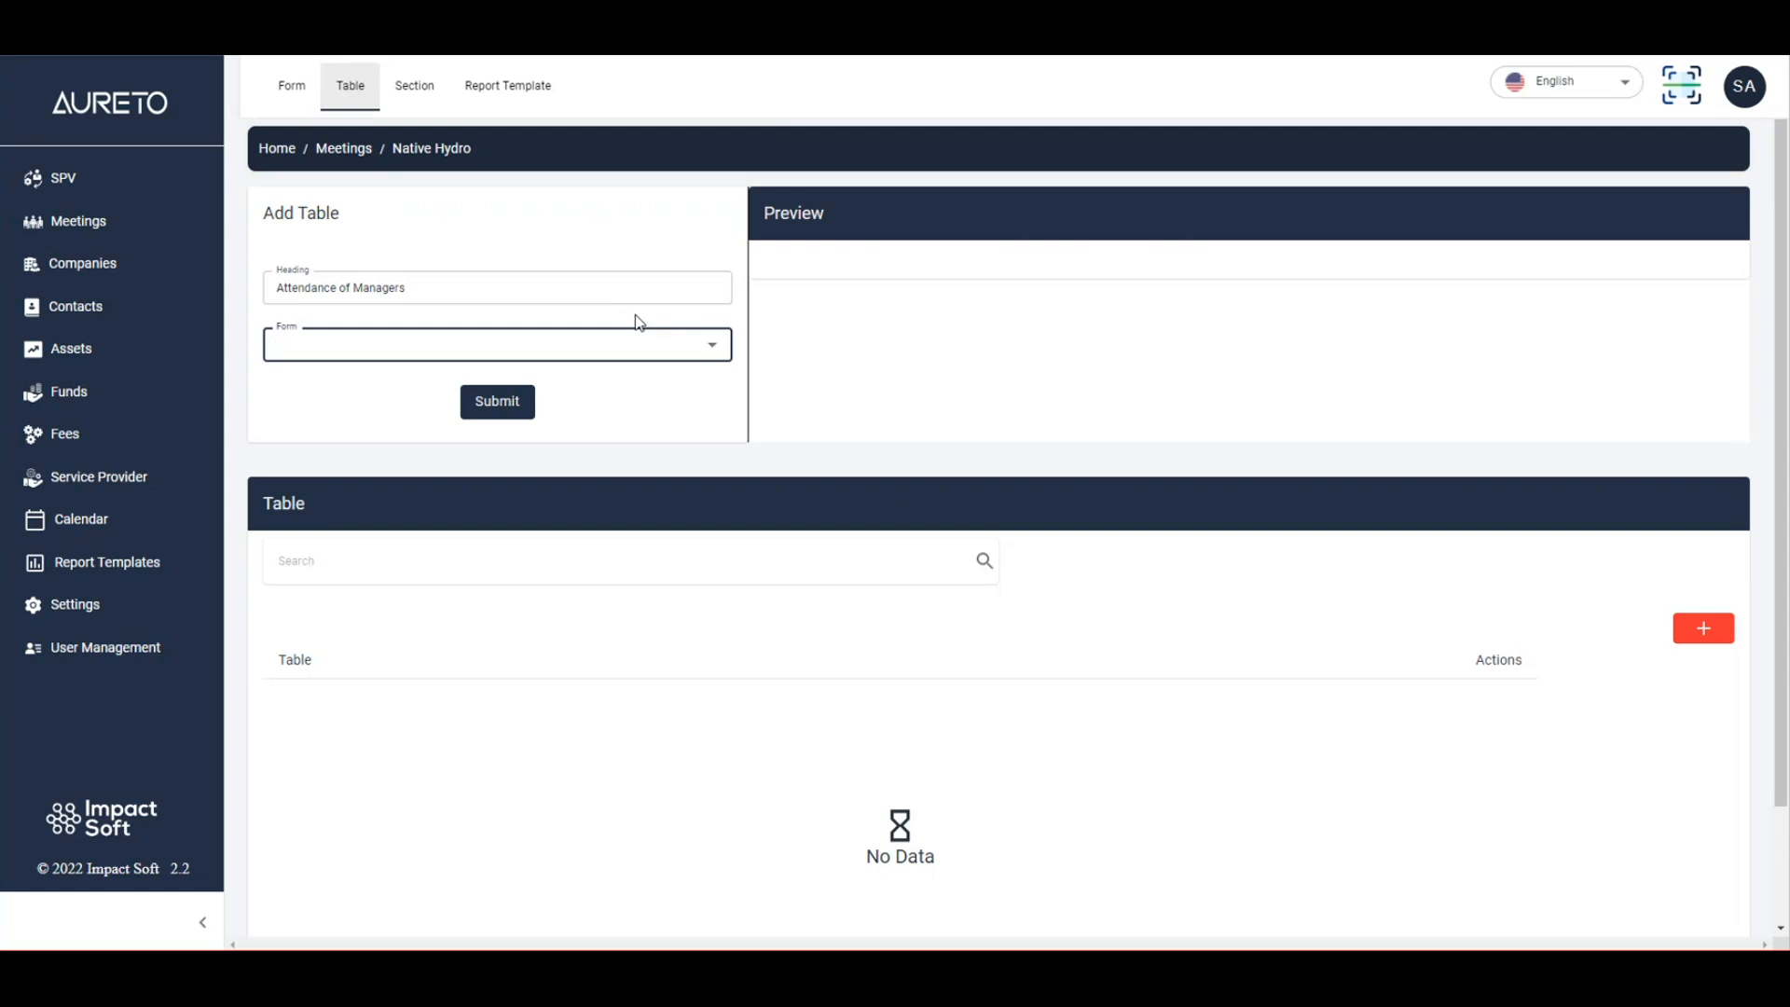
pyautogui.click(355, 349)
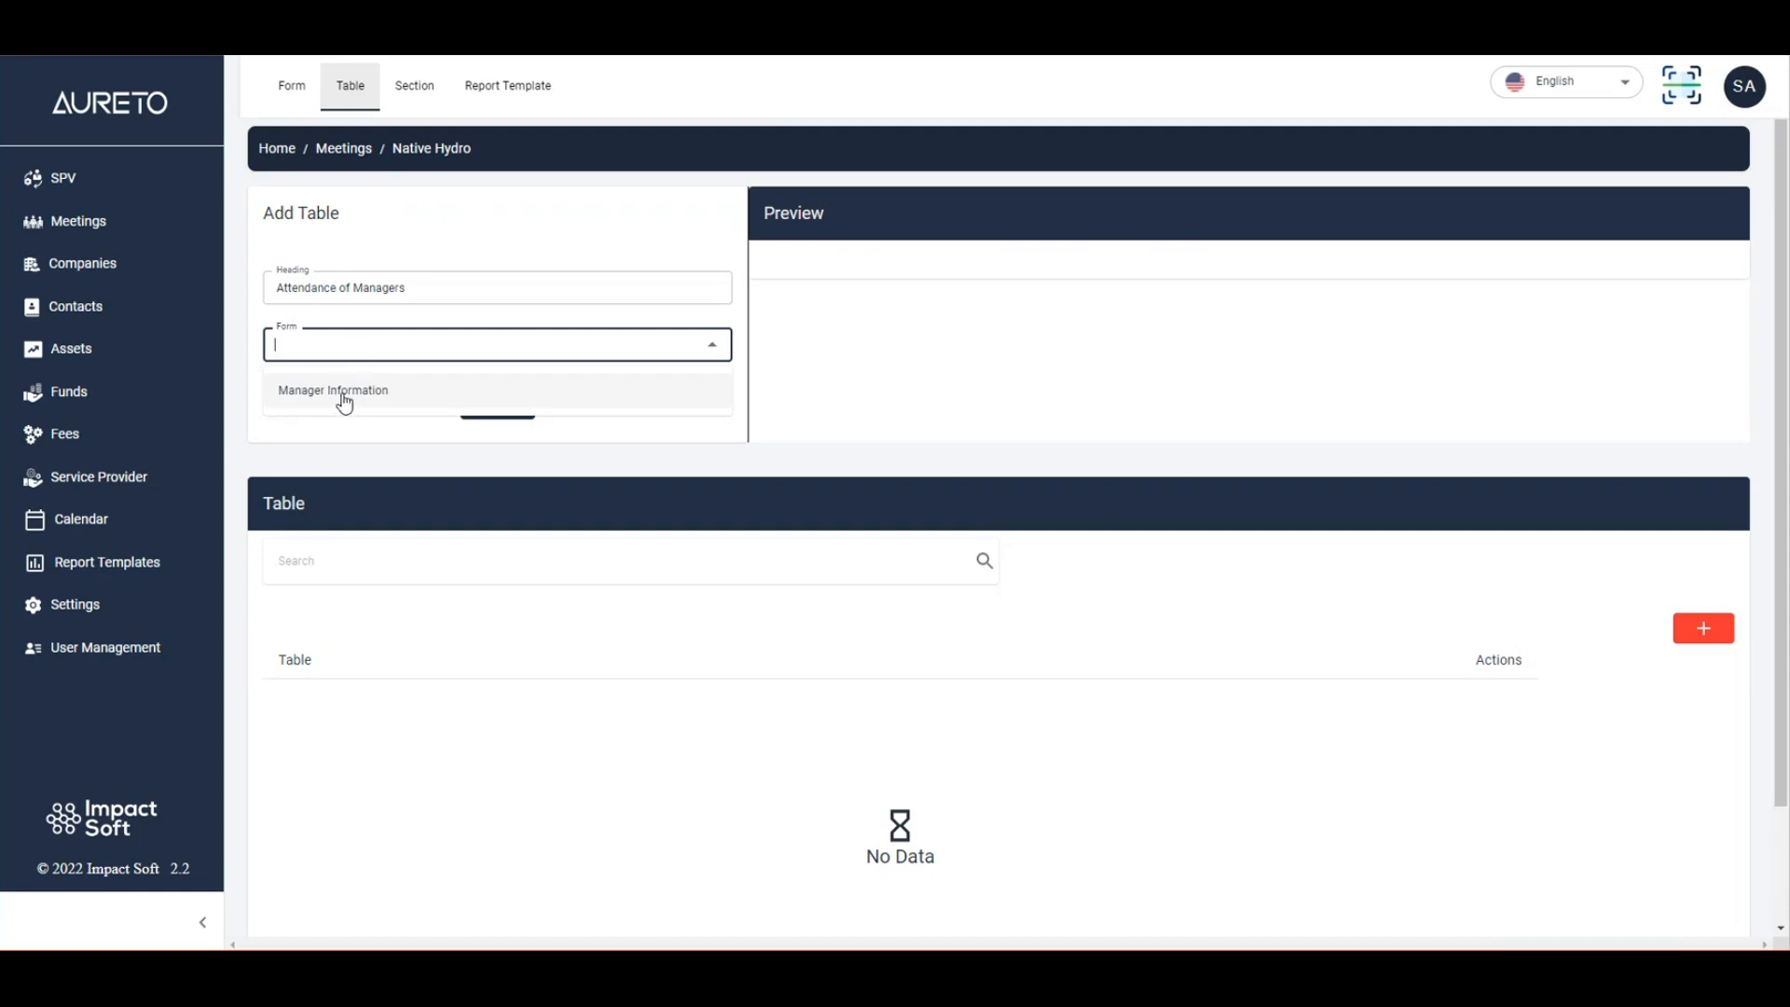
pyautogui.click(346, 392)
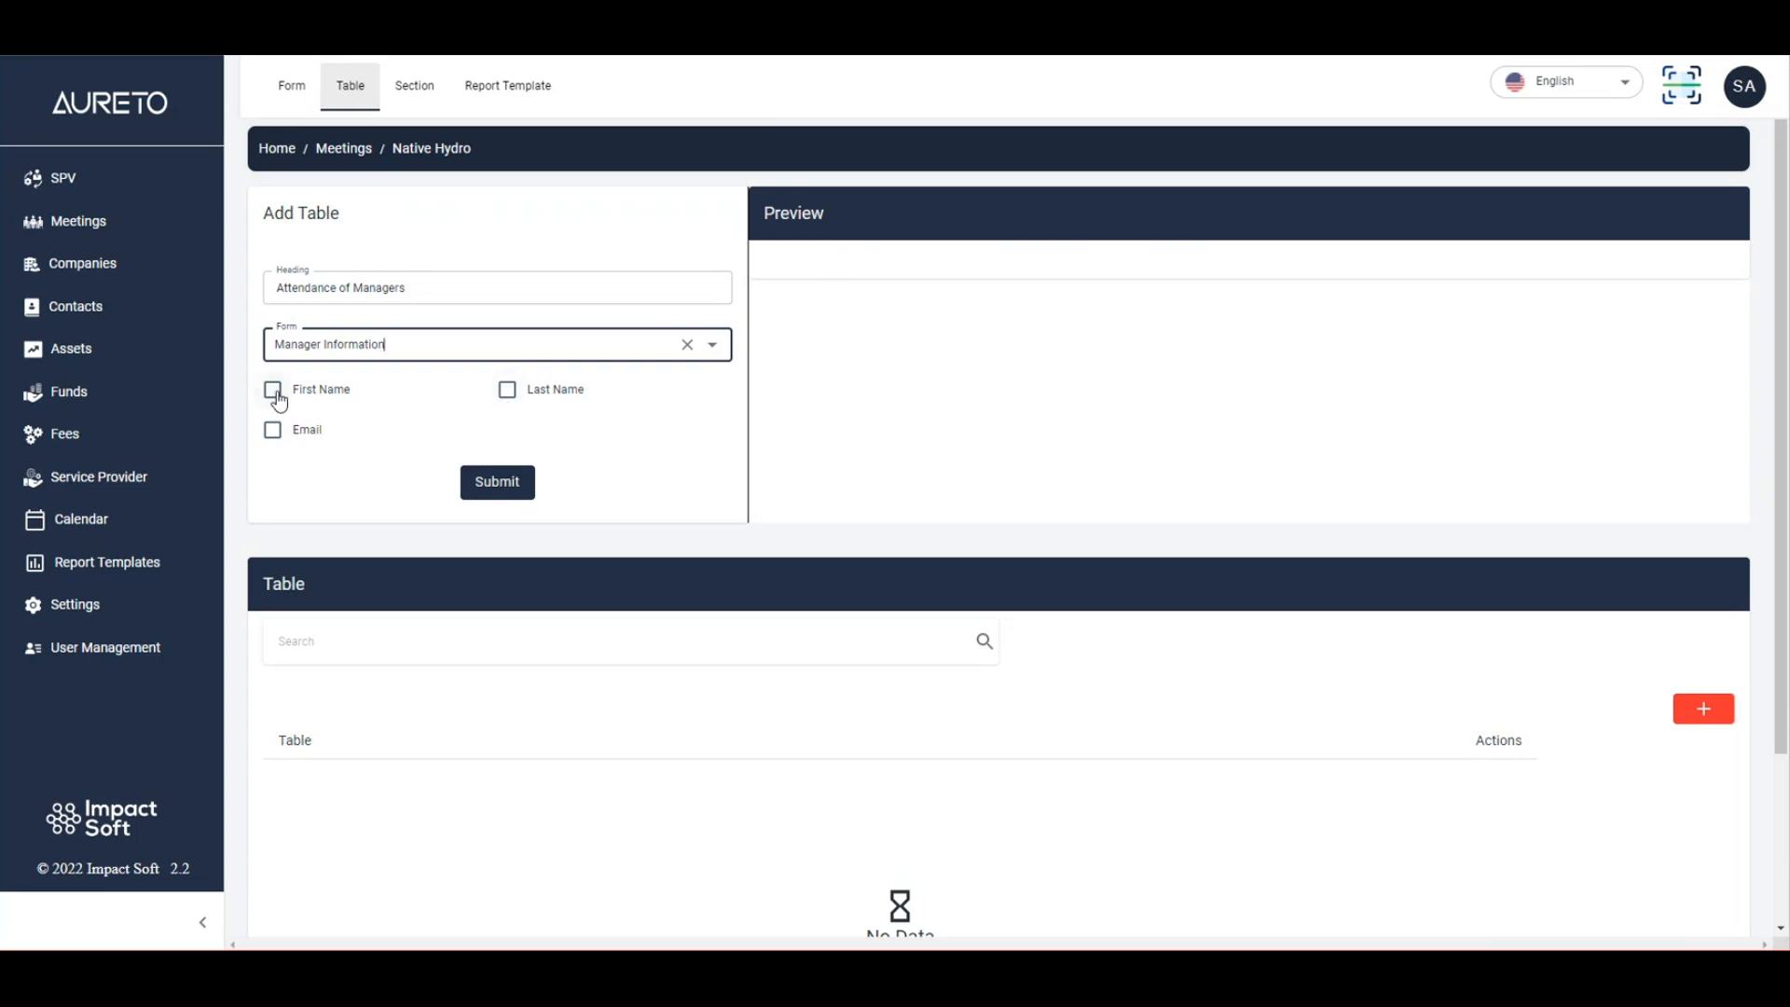
# Include First Name, Last Name and Email as table columns, in that order.
pyautogui.click(271, 427)
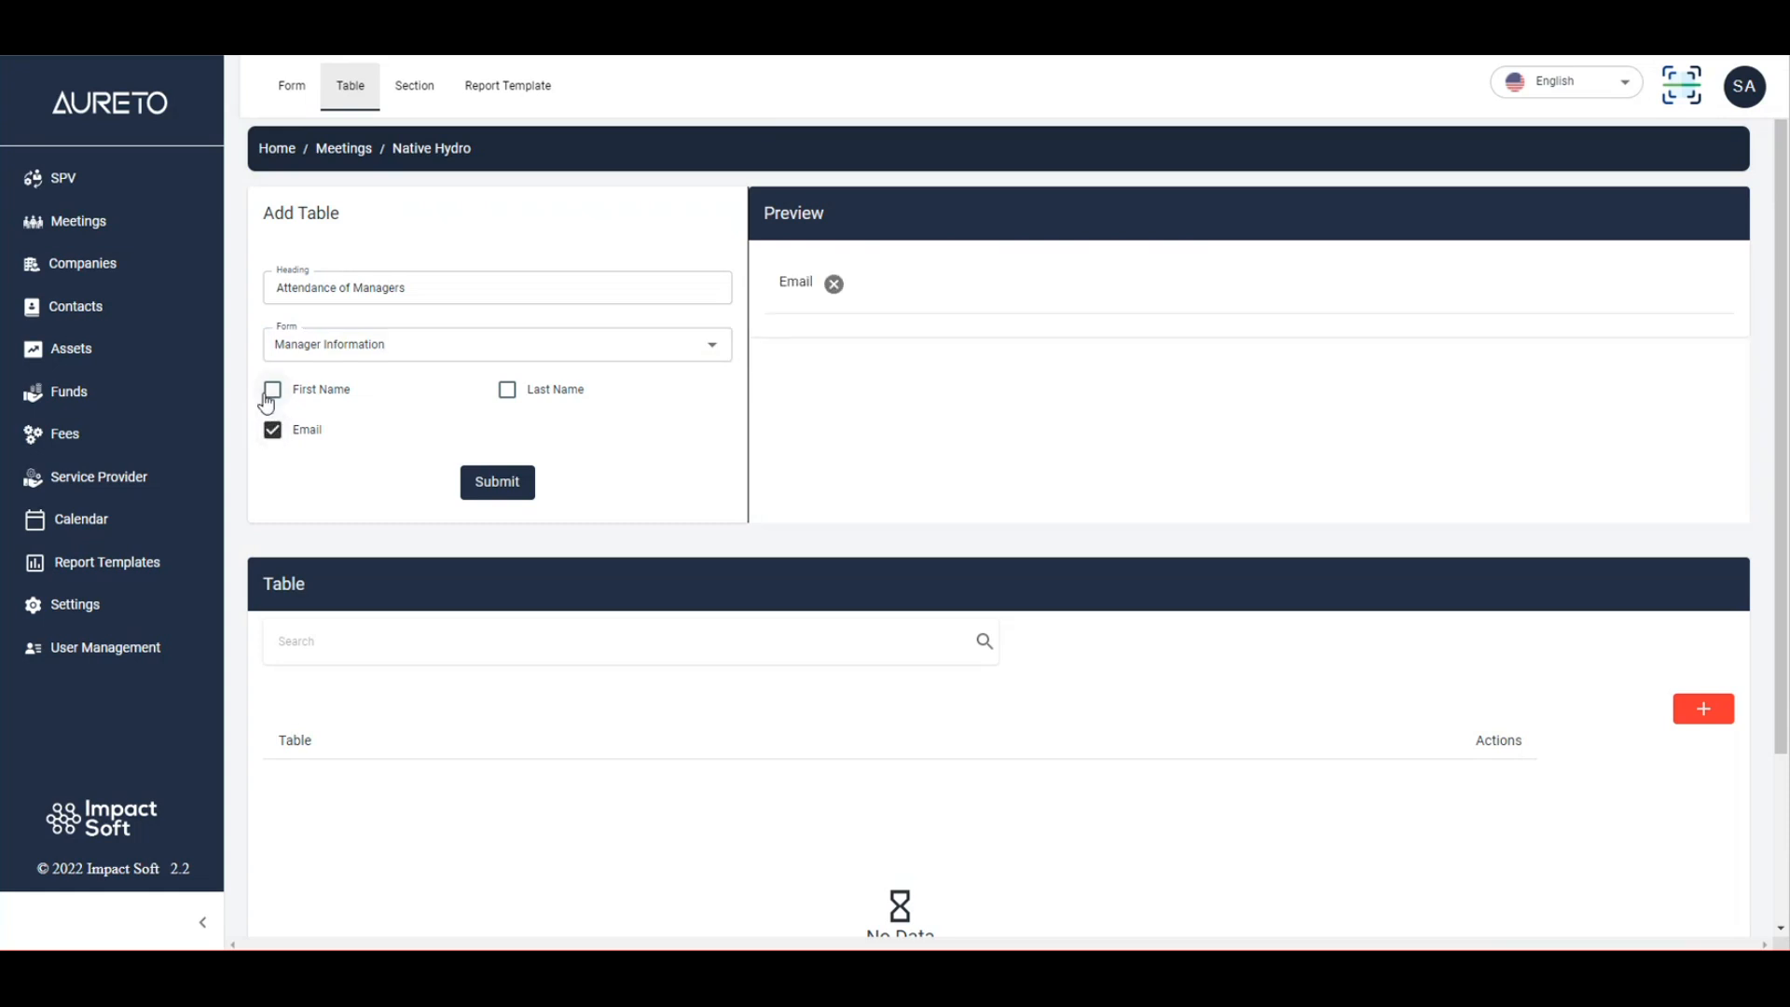
pyautogui.click(272, 390)
pyautogui.click(504, 391)
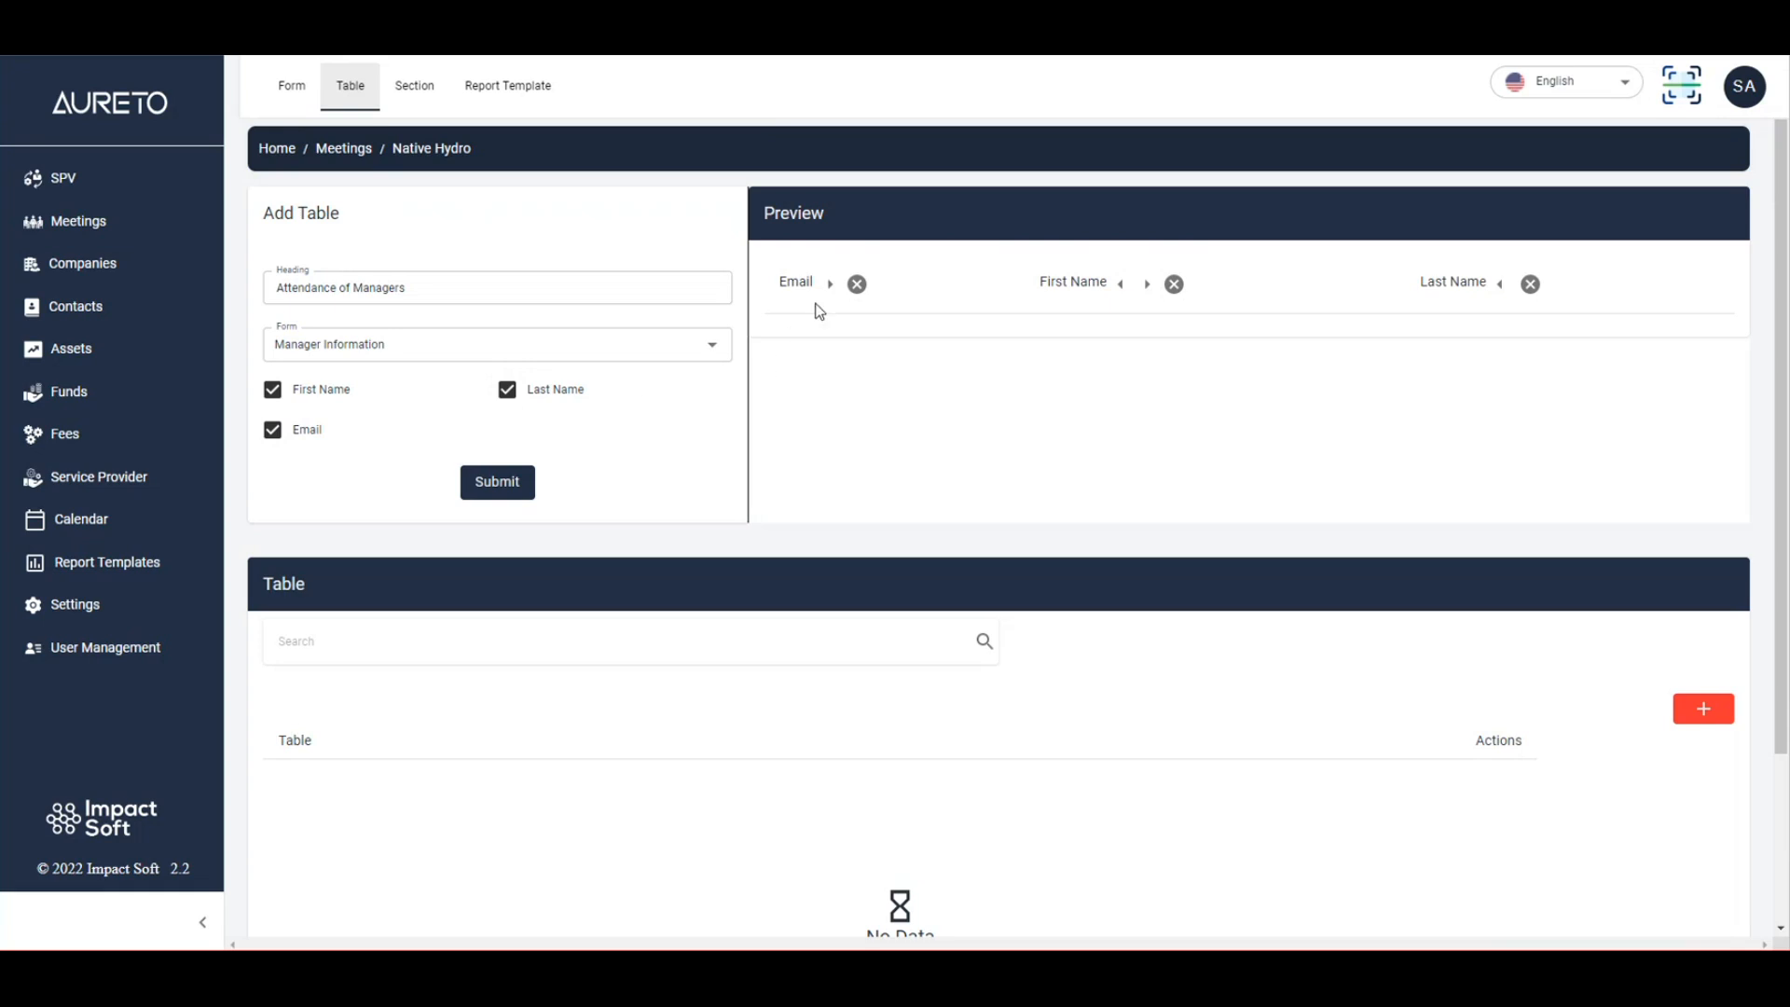
pyautogui.click(270, 448)
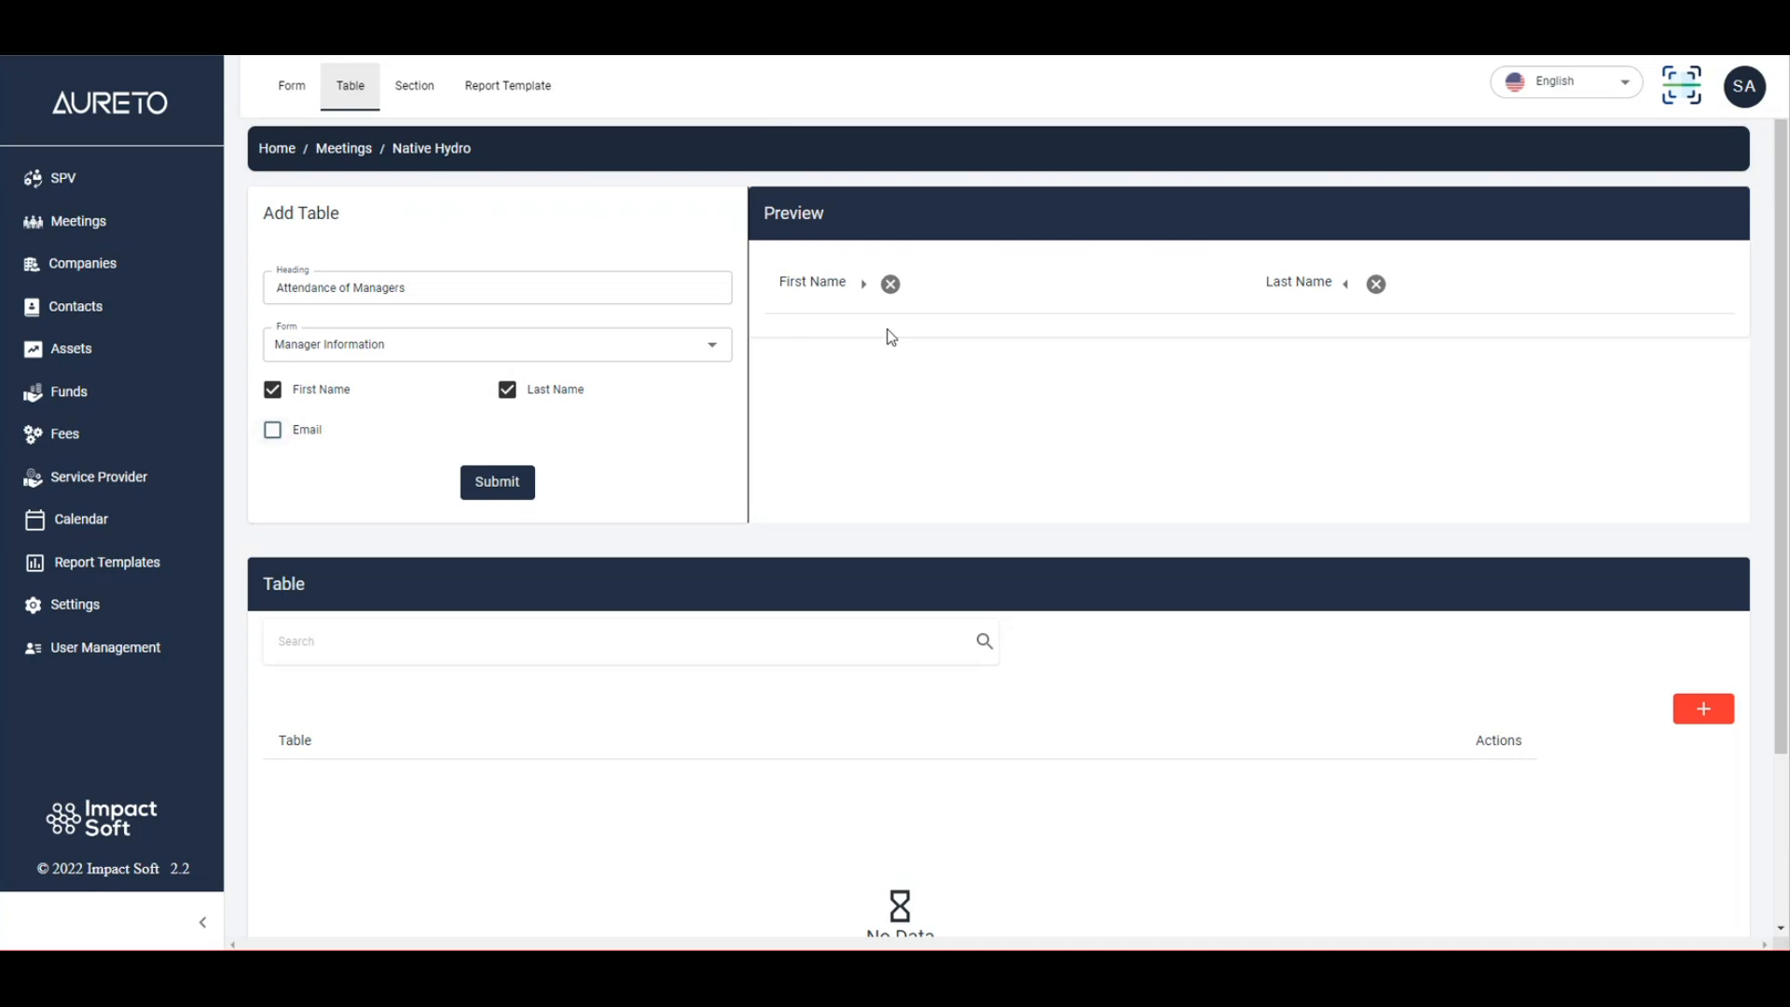
pyautogui.click(275, 436)
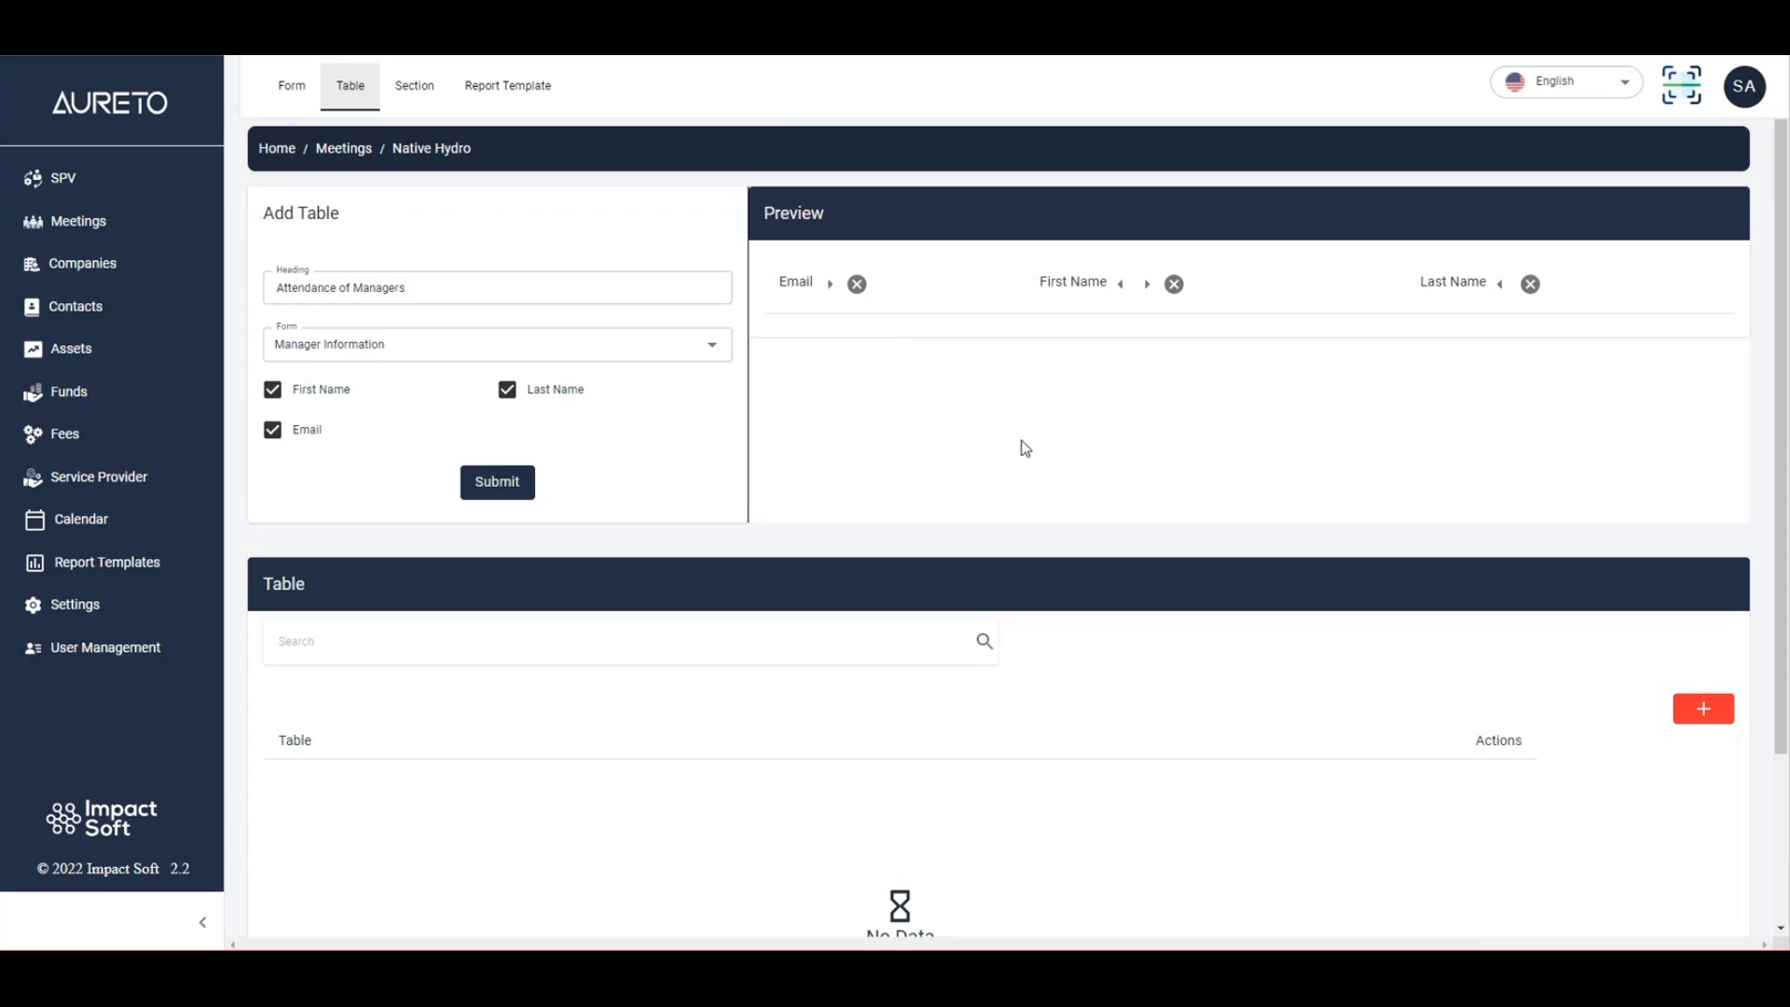
pyautogui.click(1122, 284)
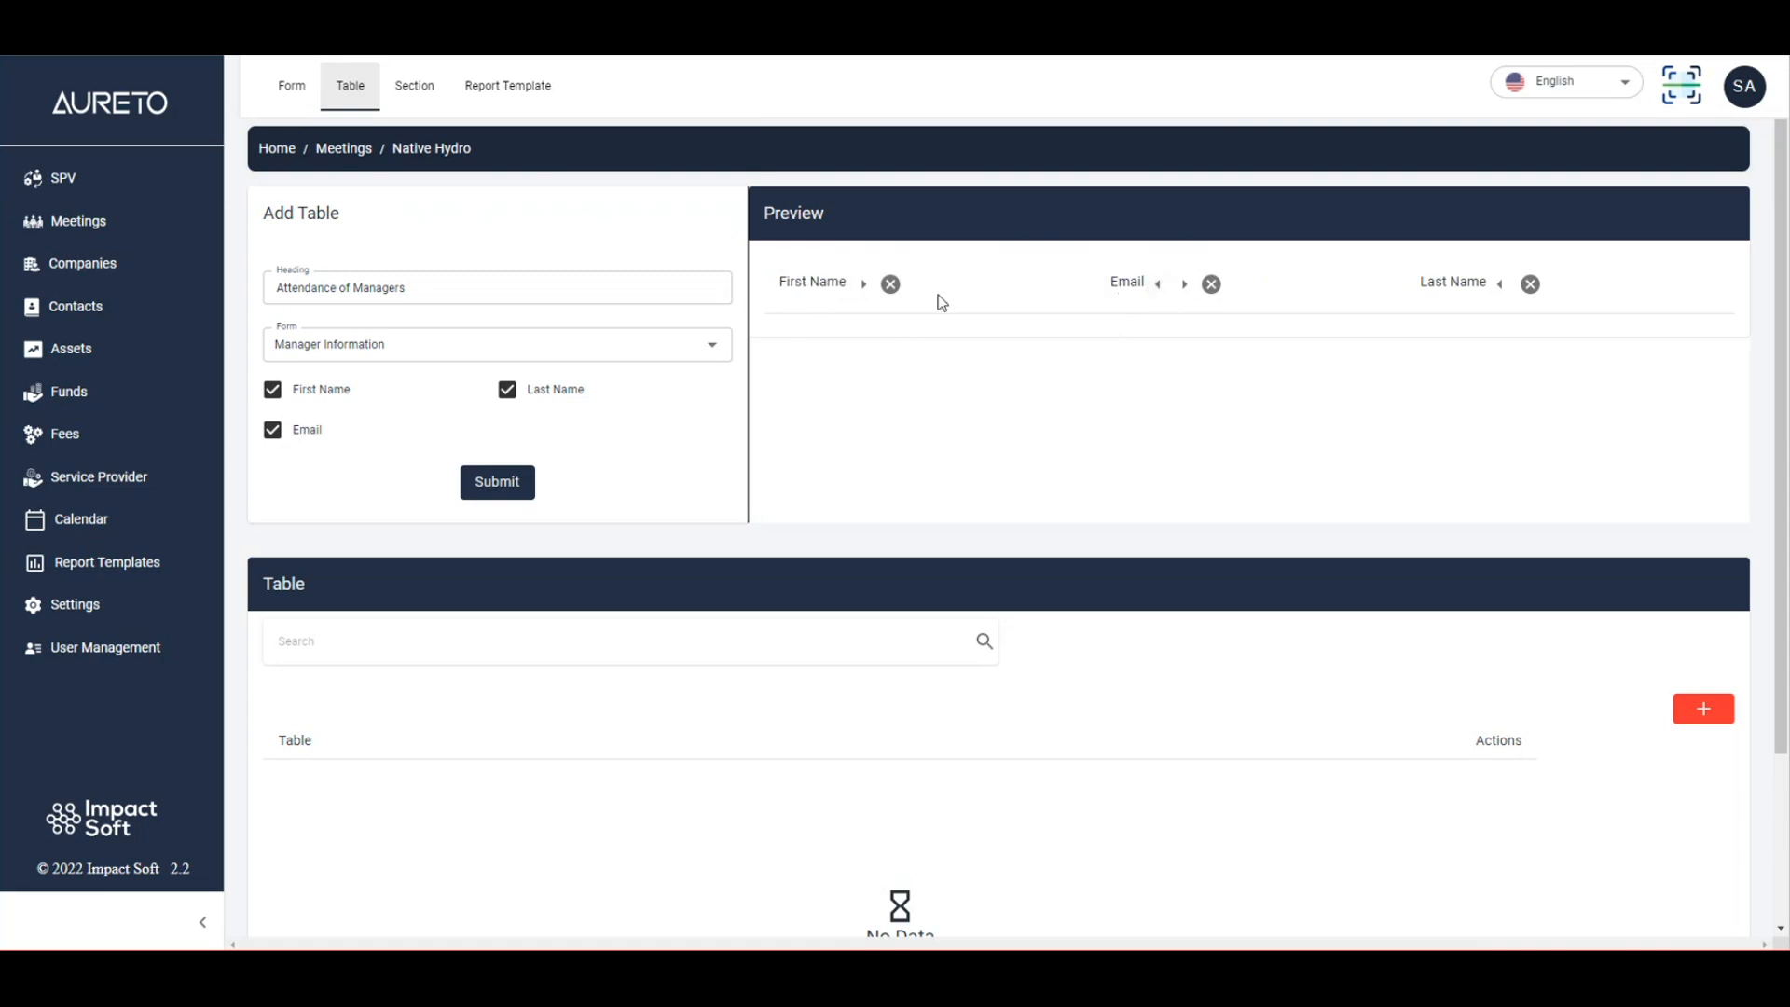
pyautogui.click(1498, 285)
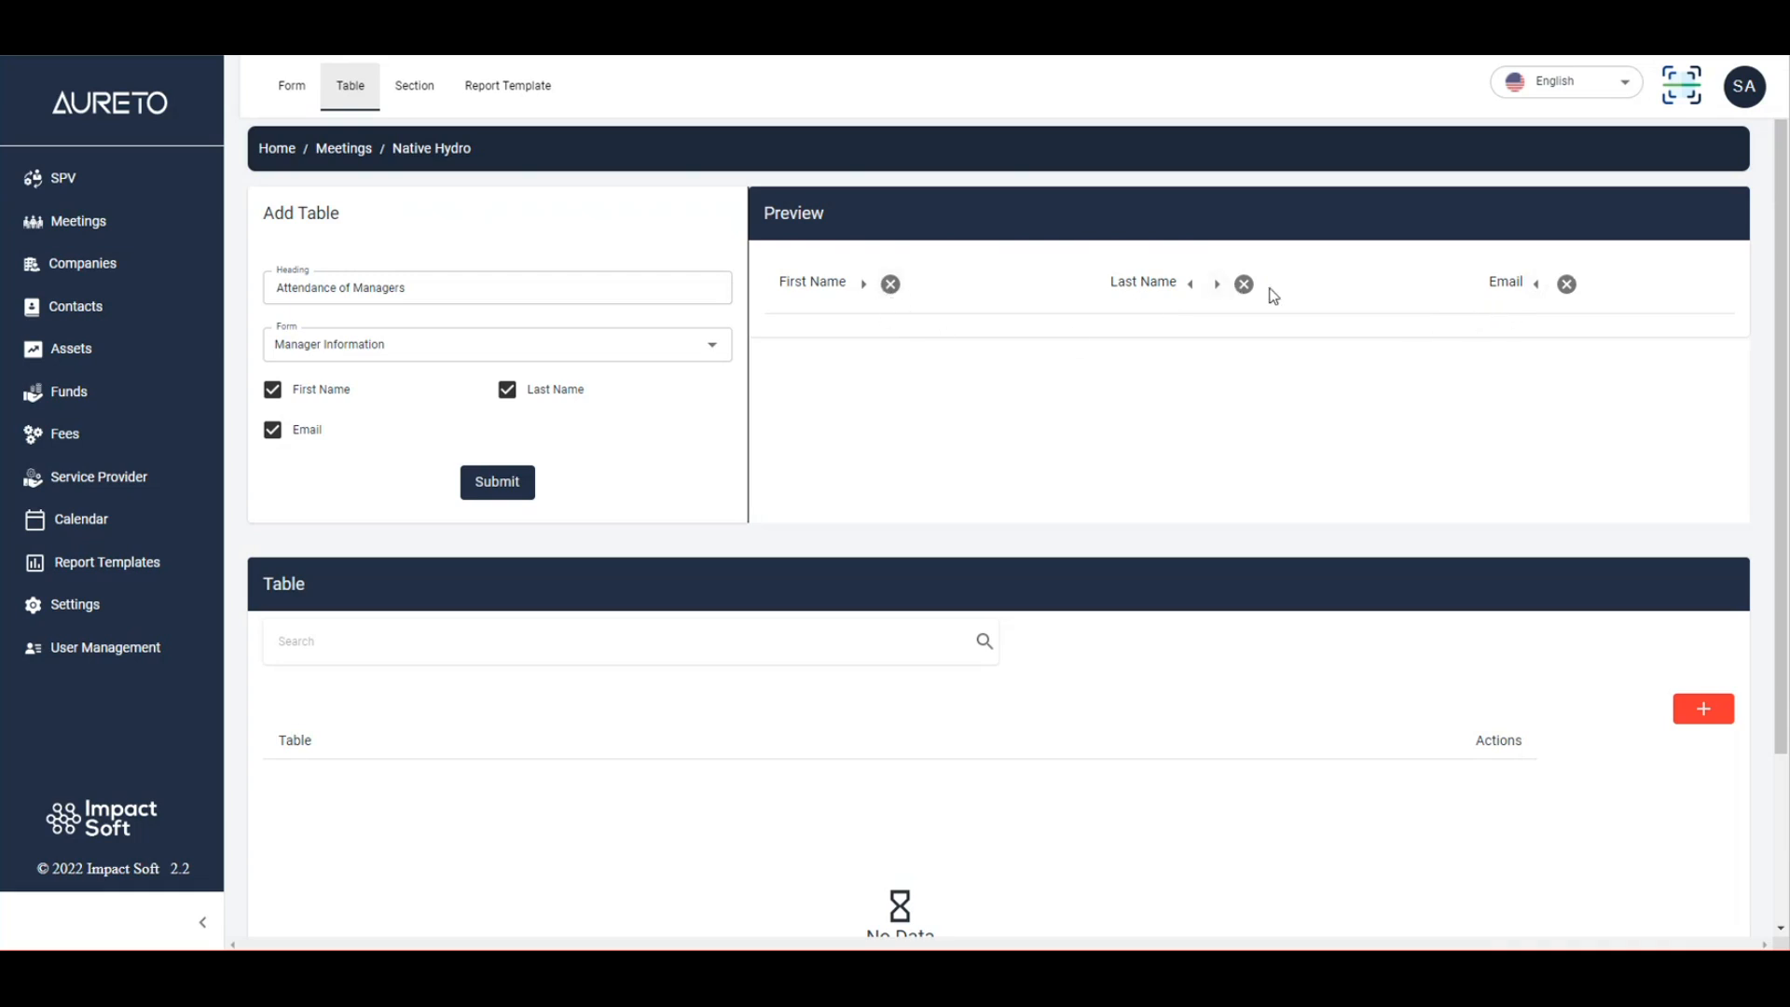
pyautogui.click(272, 431)
pyautogui.click(272, 431)
# Save the Attendance of Managers table and show the Sections page listing Starter.
pyautogui.click(510, 485)
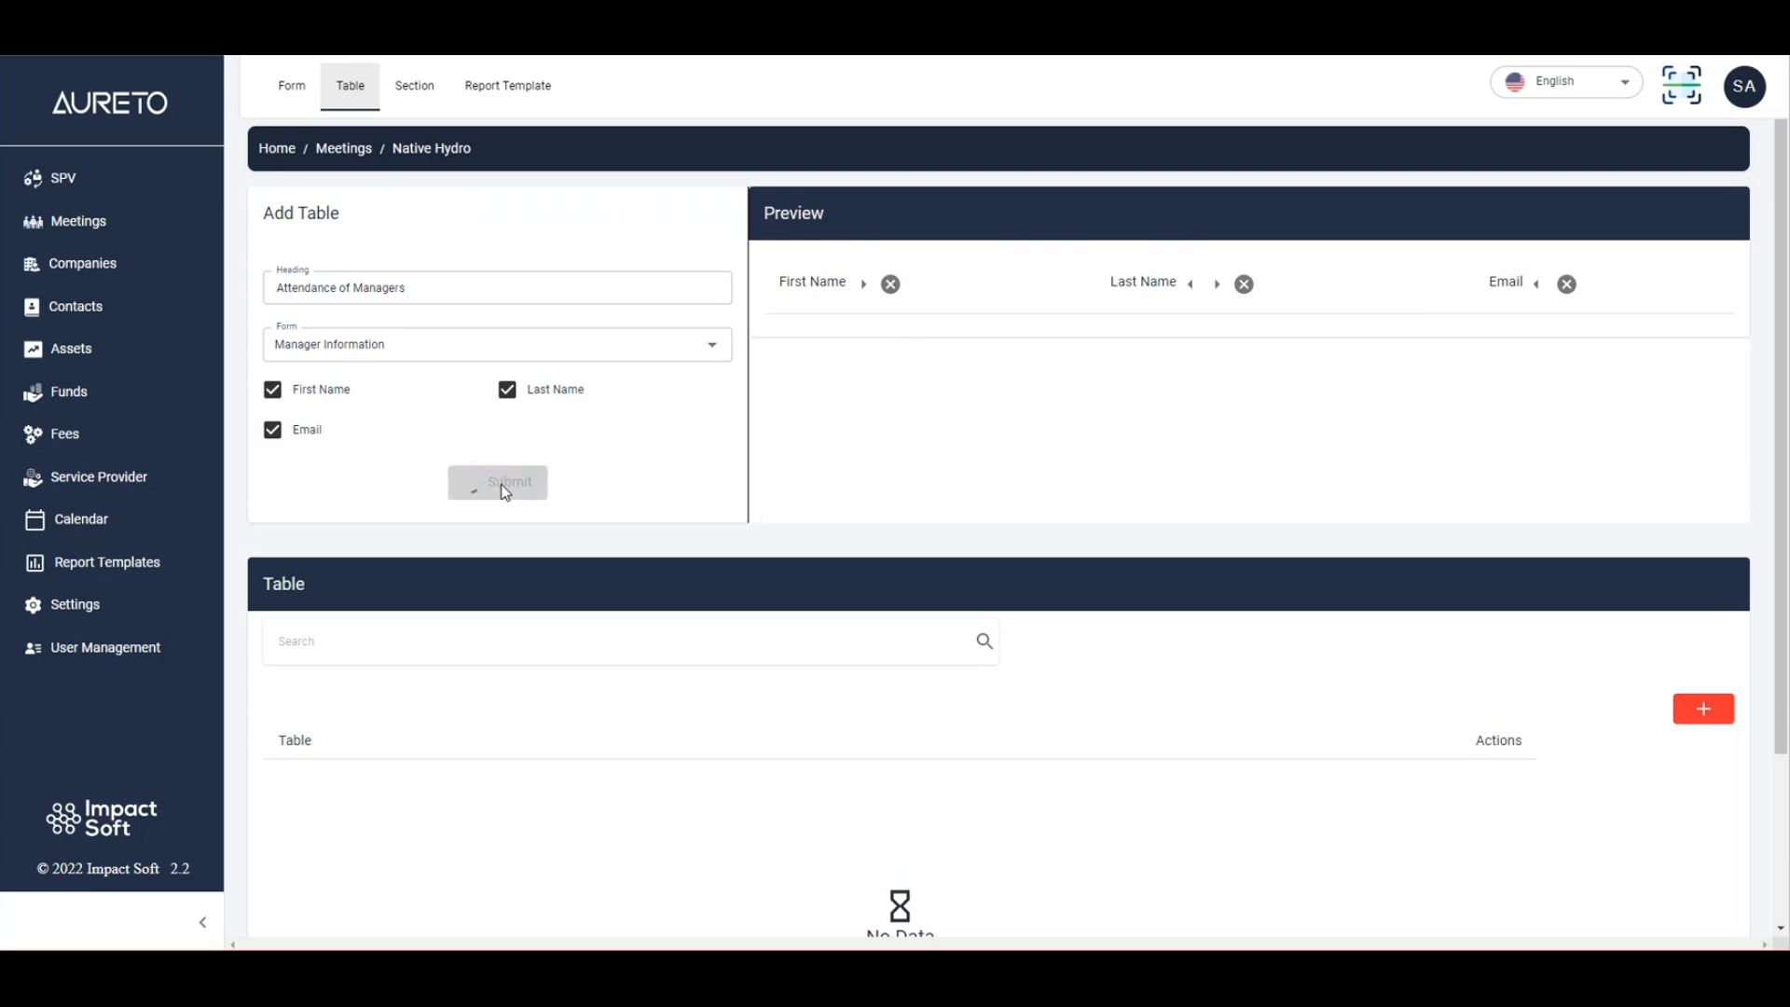
pyautogui.scroll(-3, 591, 707)
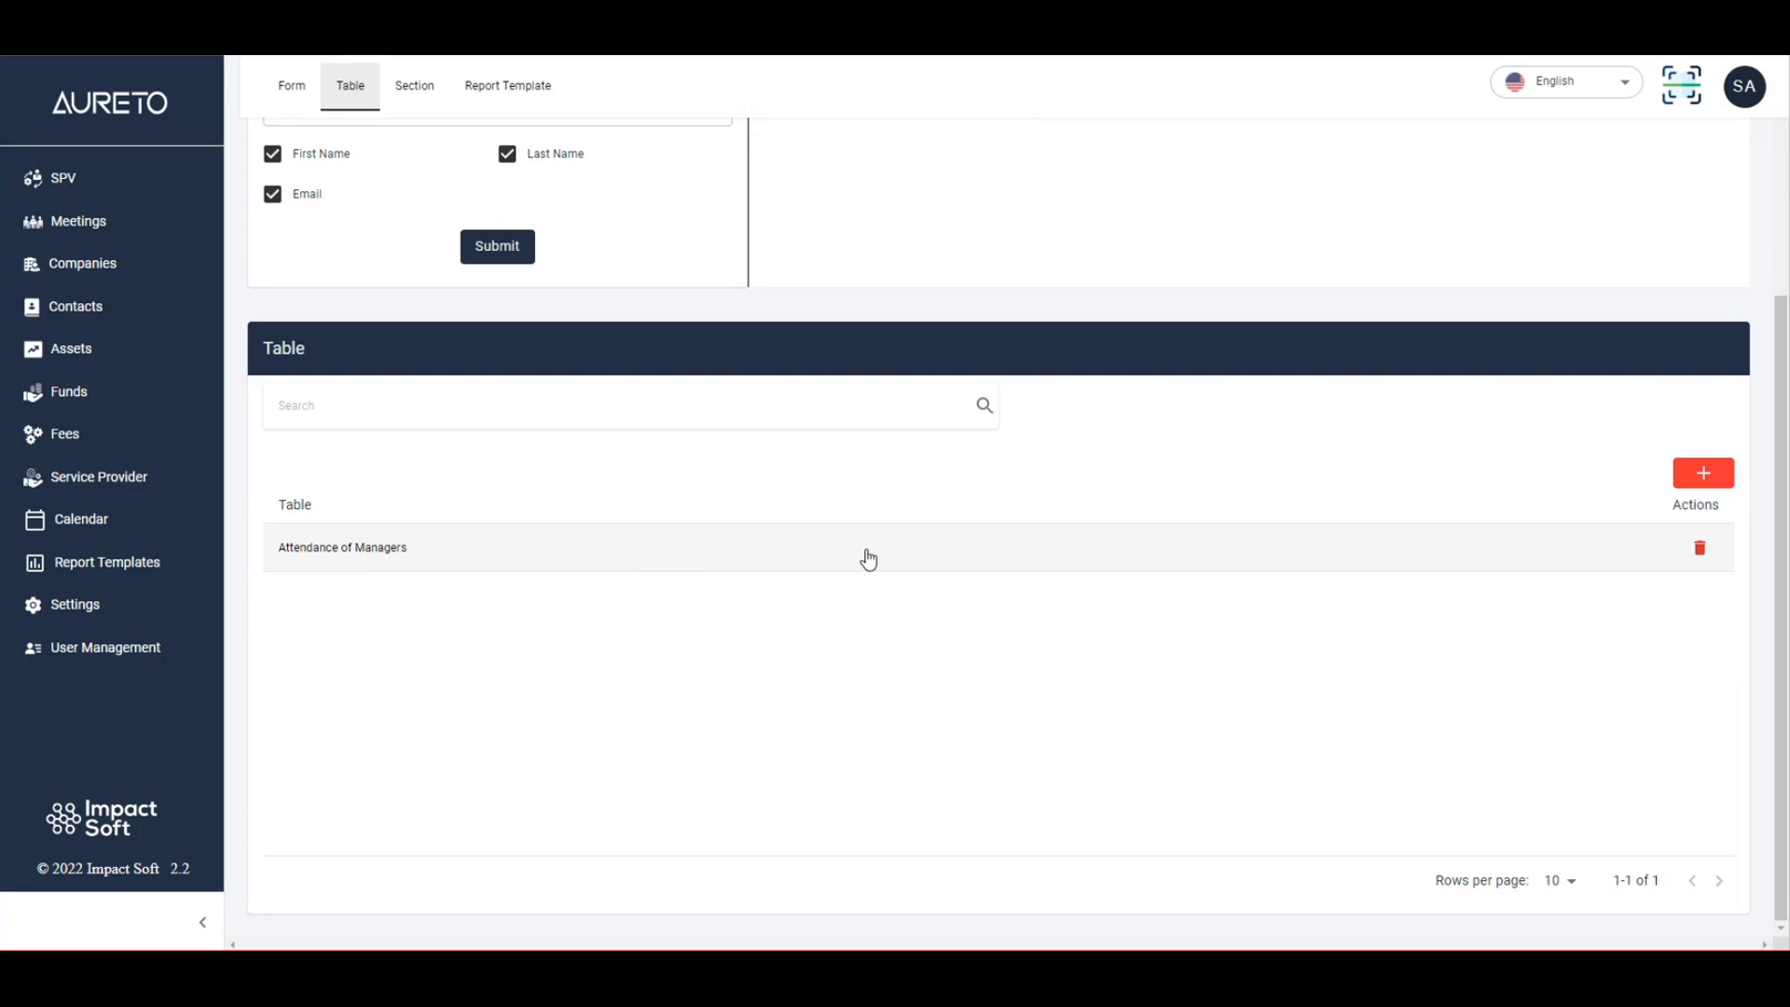
pyautogui.scroll(3, 509, 594)
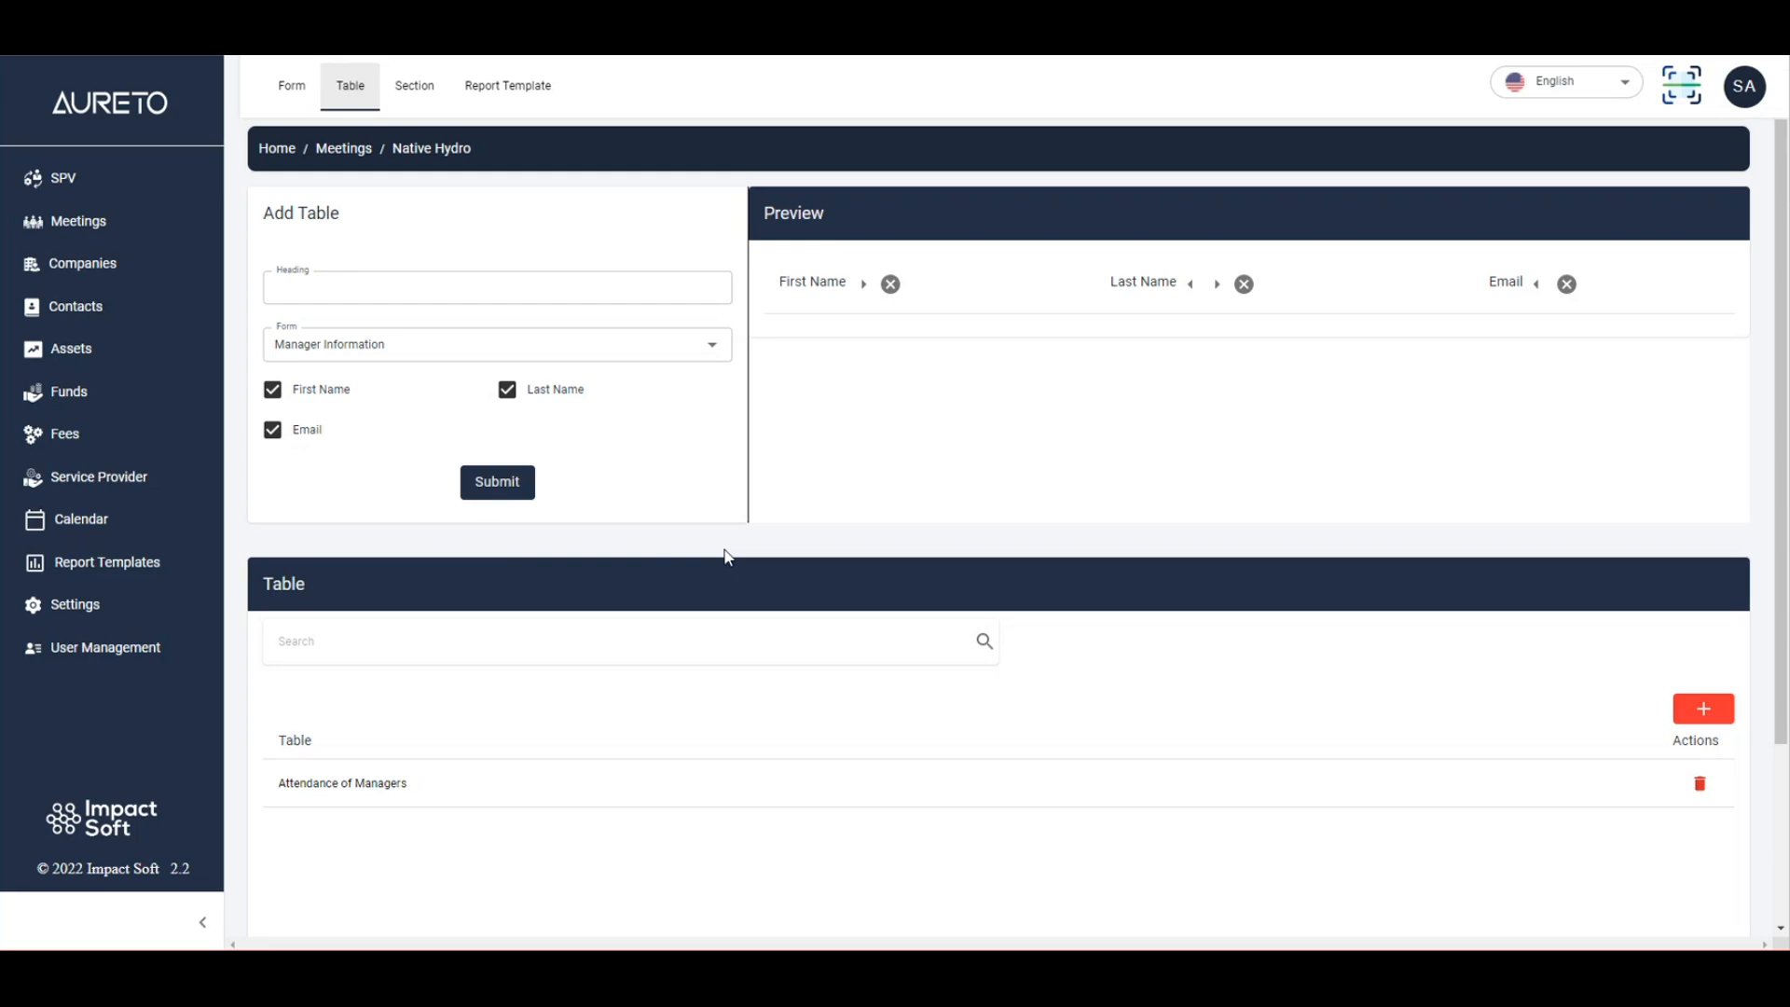
pyautogui.click(436, 101)
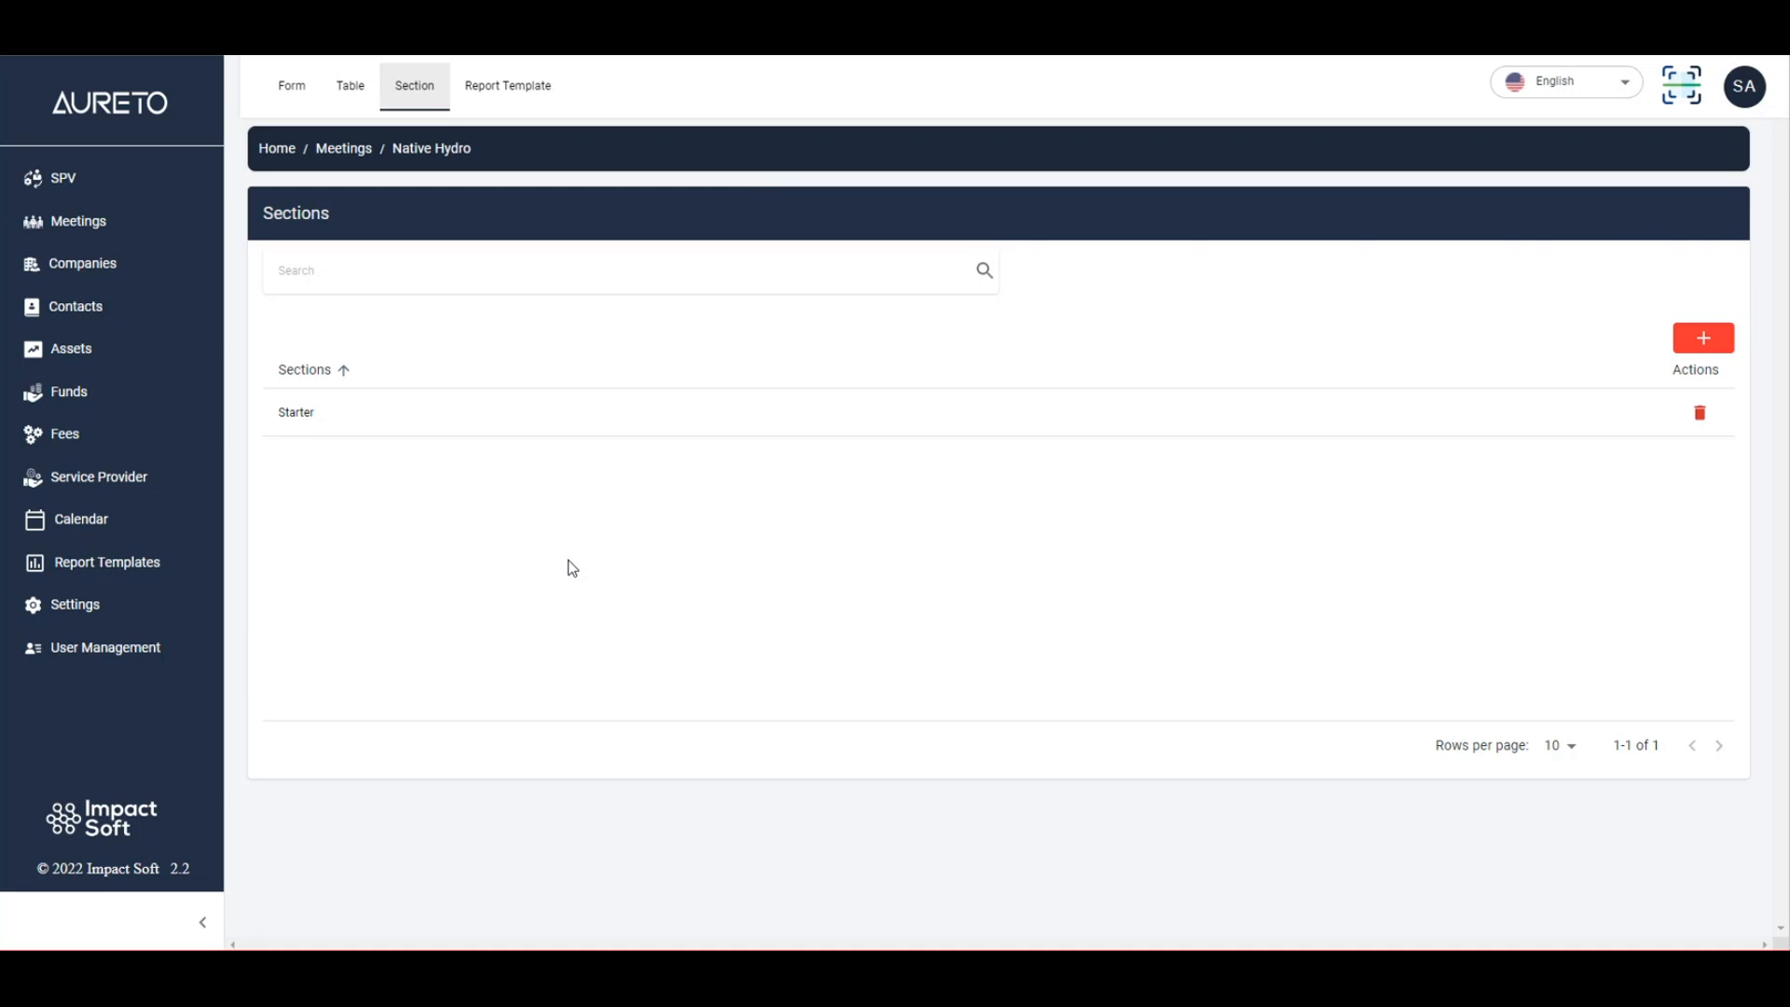
# Add a new section with the subject 'Introduction'.
pyautogui.click(1704, 341)
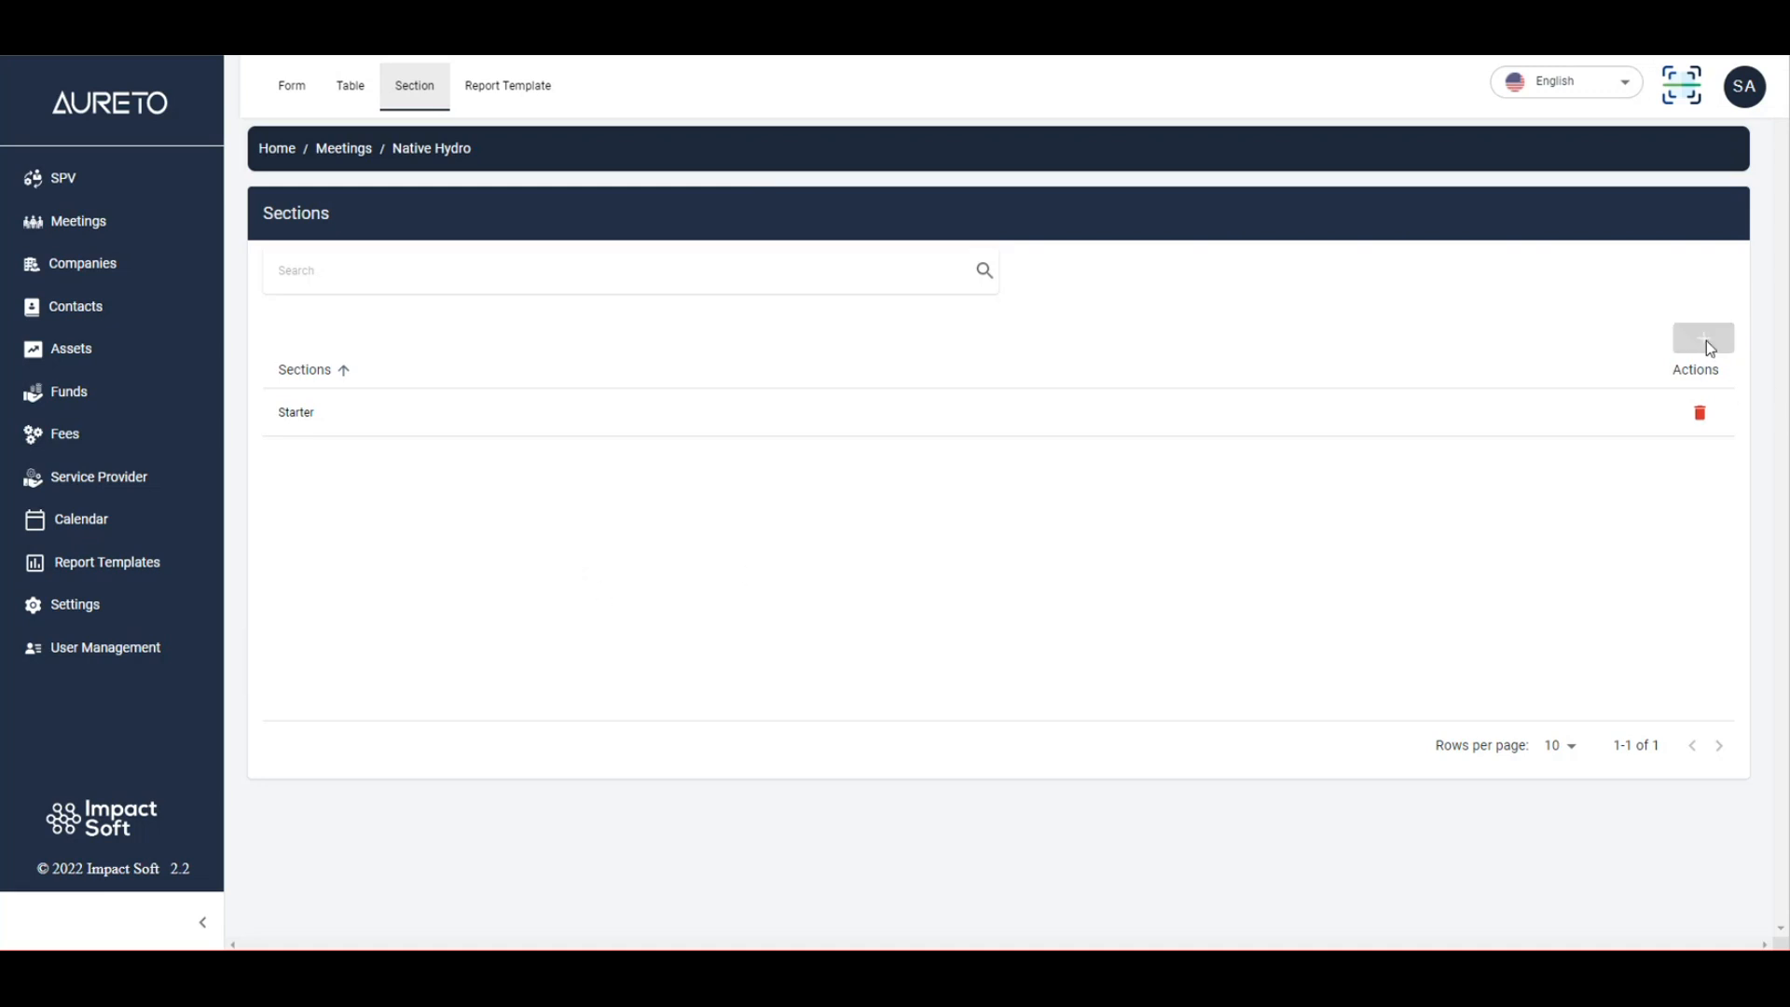
pyautogui.click(213, 201)
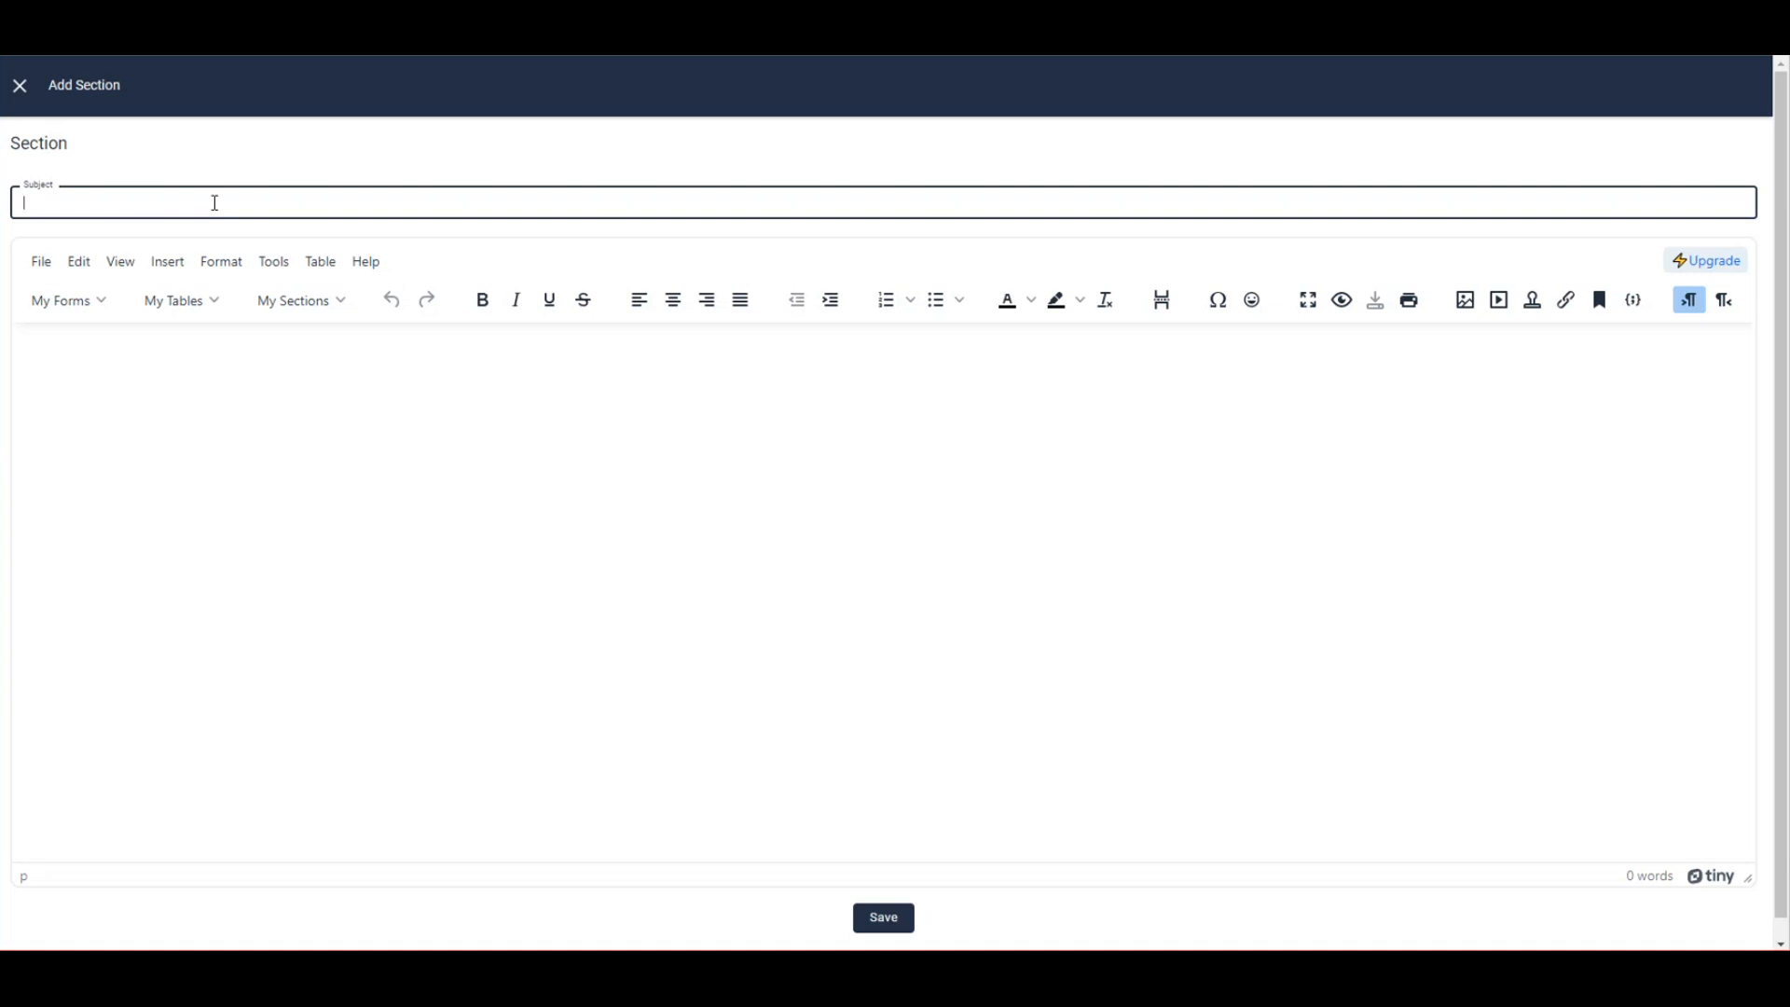
pyautogui.write('Introduction')
# Write 'Hi we are going to provide introduction here' in the body and add an empty line.
pyautogui.click(91, 396)
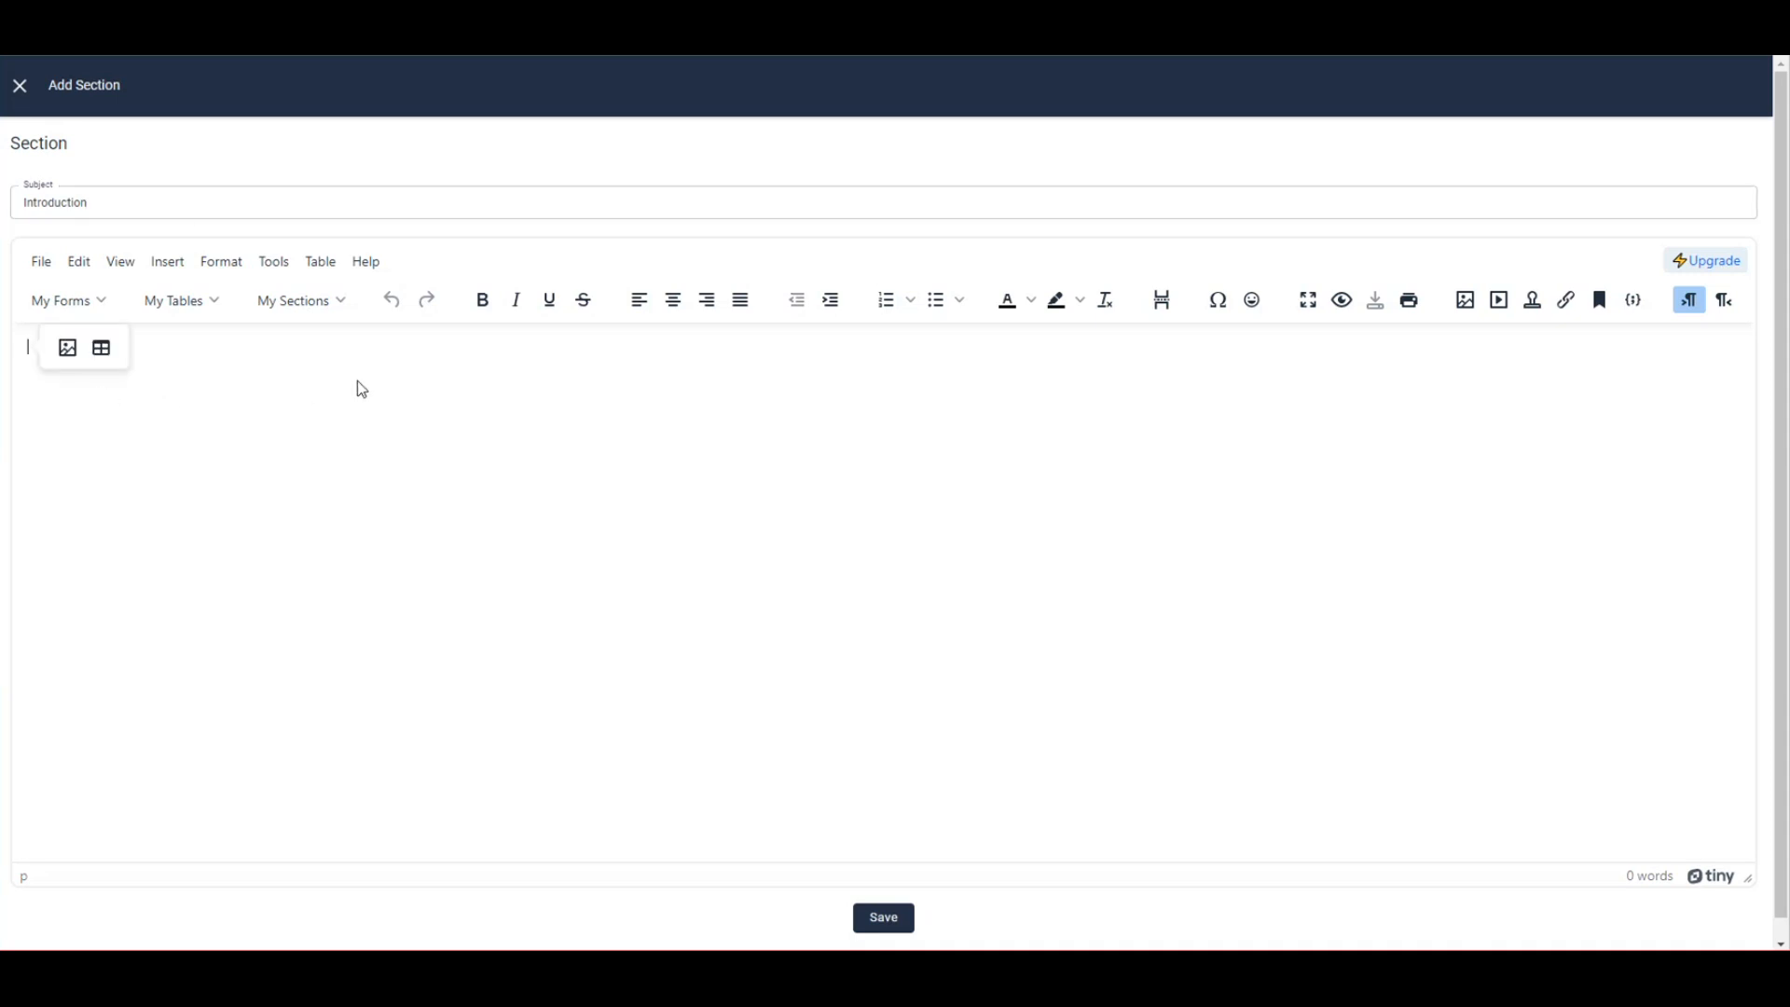
pyautogui.write('Hi we a')
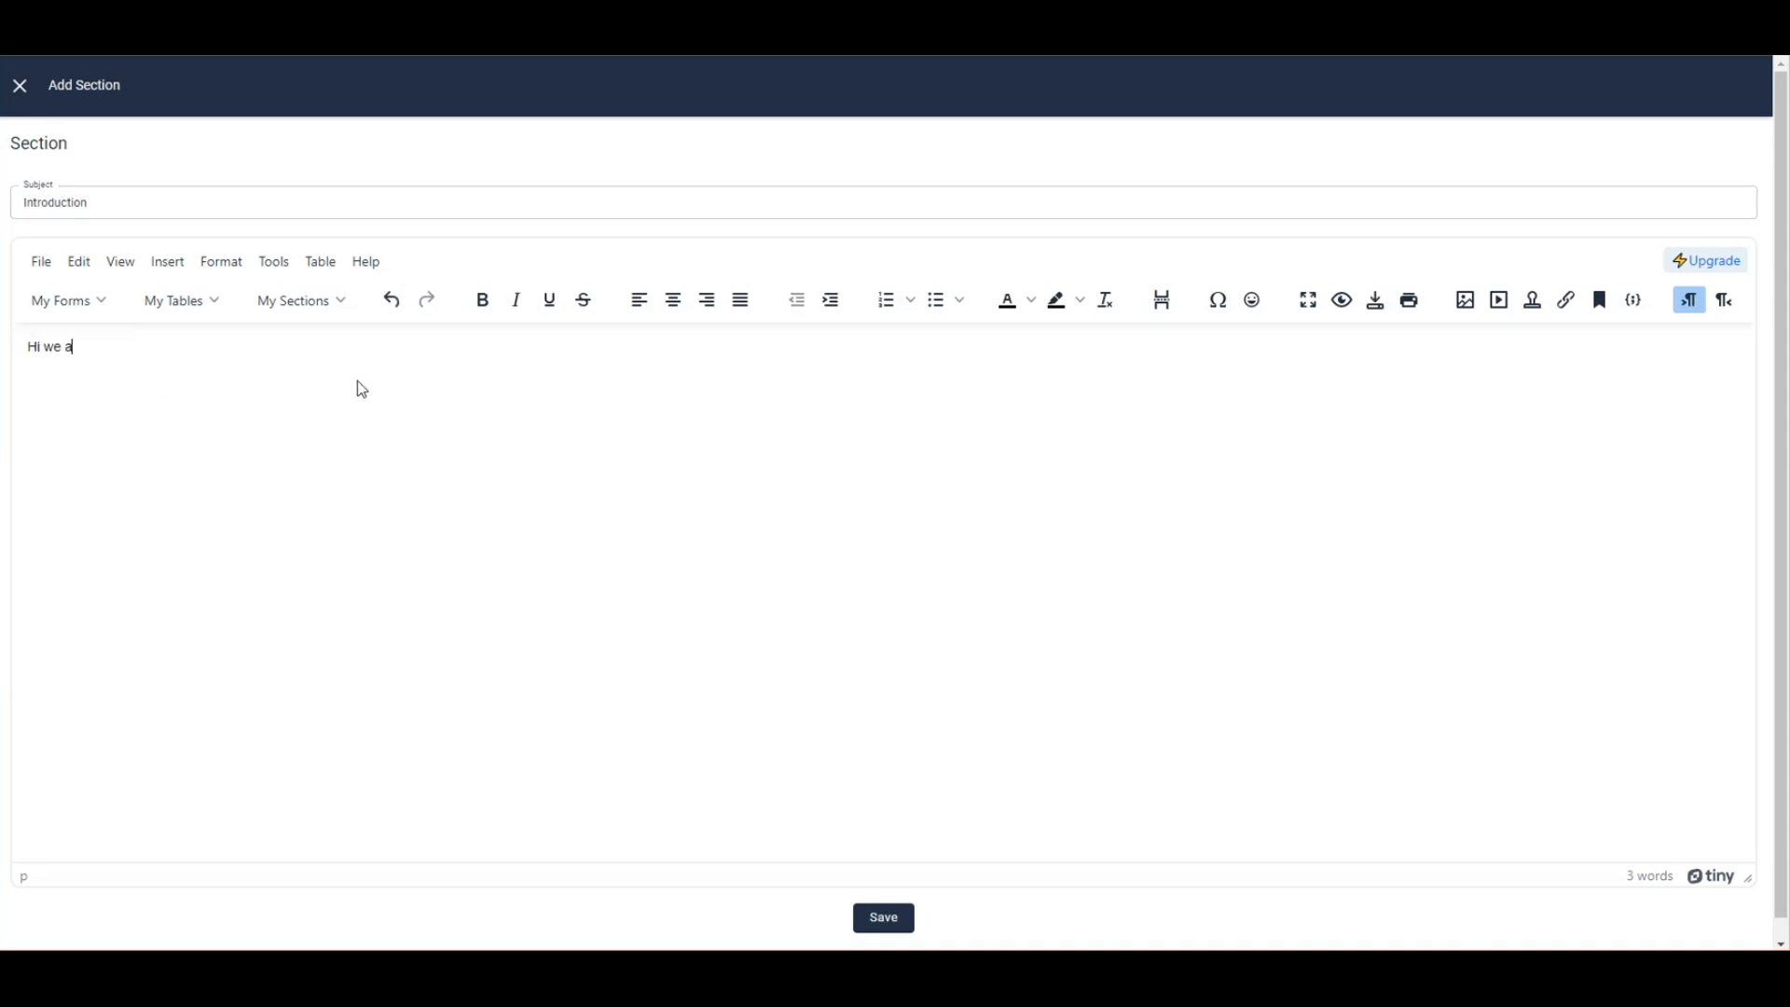
pyautogui.write('re going to provide introduction here')
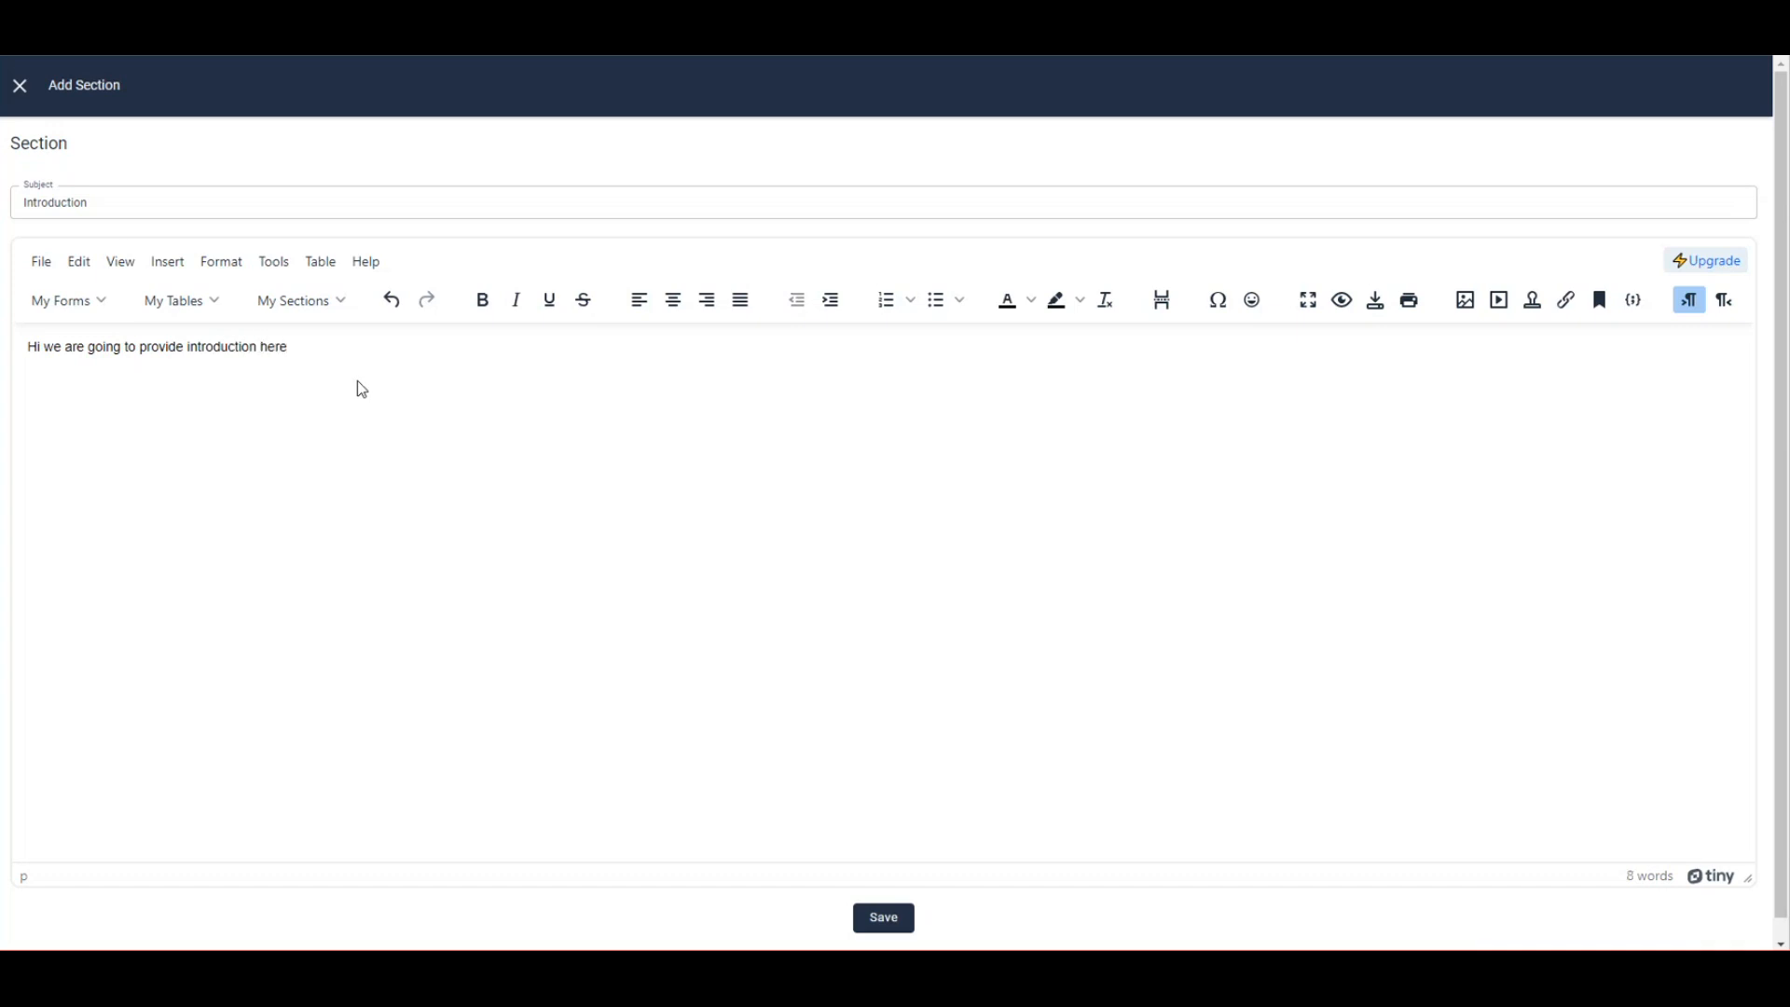
pyautogui.press('Return')
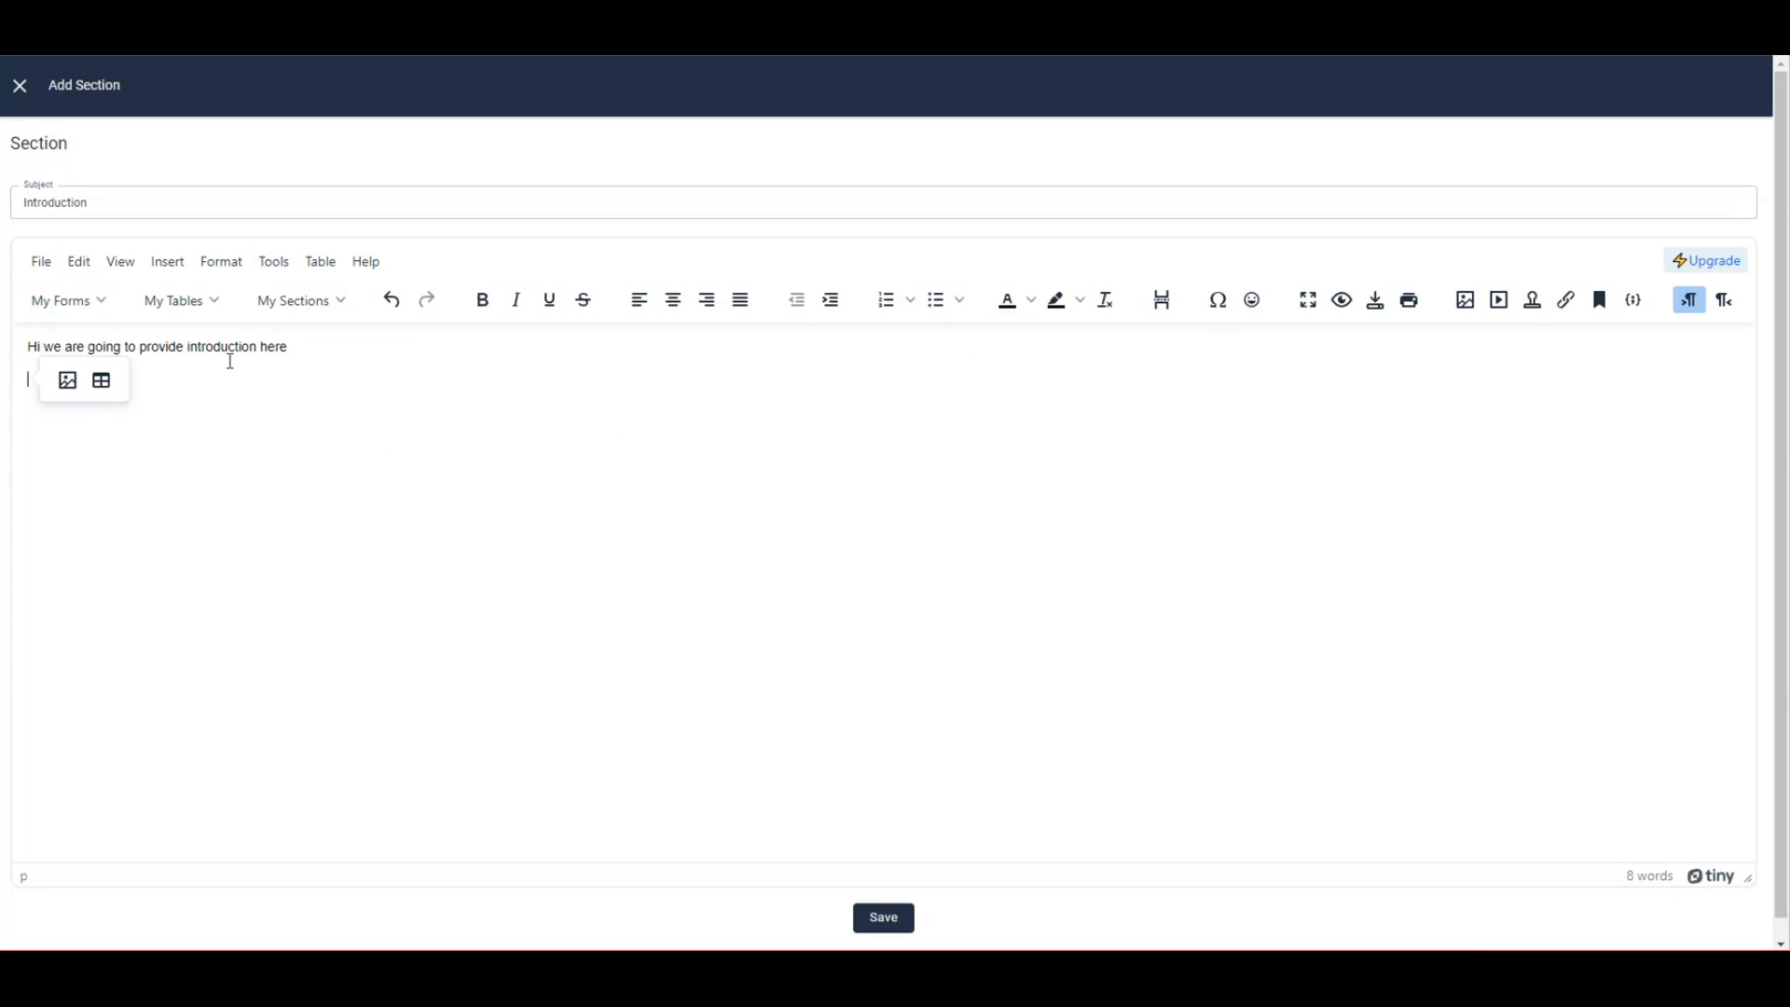
pyautogui.click(332, 352)
pyautogui.click(243, 368)
pyautogui.click(94, 308)
pyautogui.moveTo(104, 348)
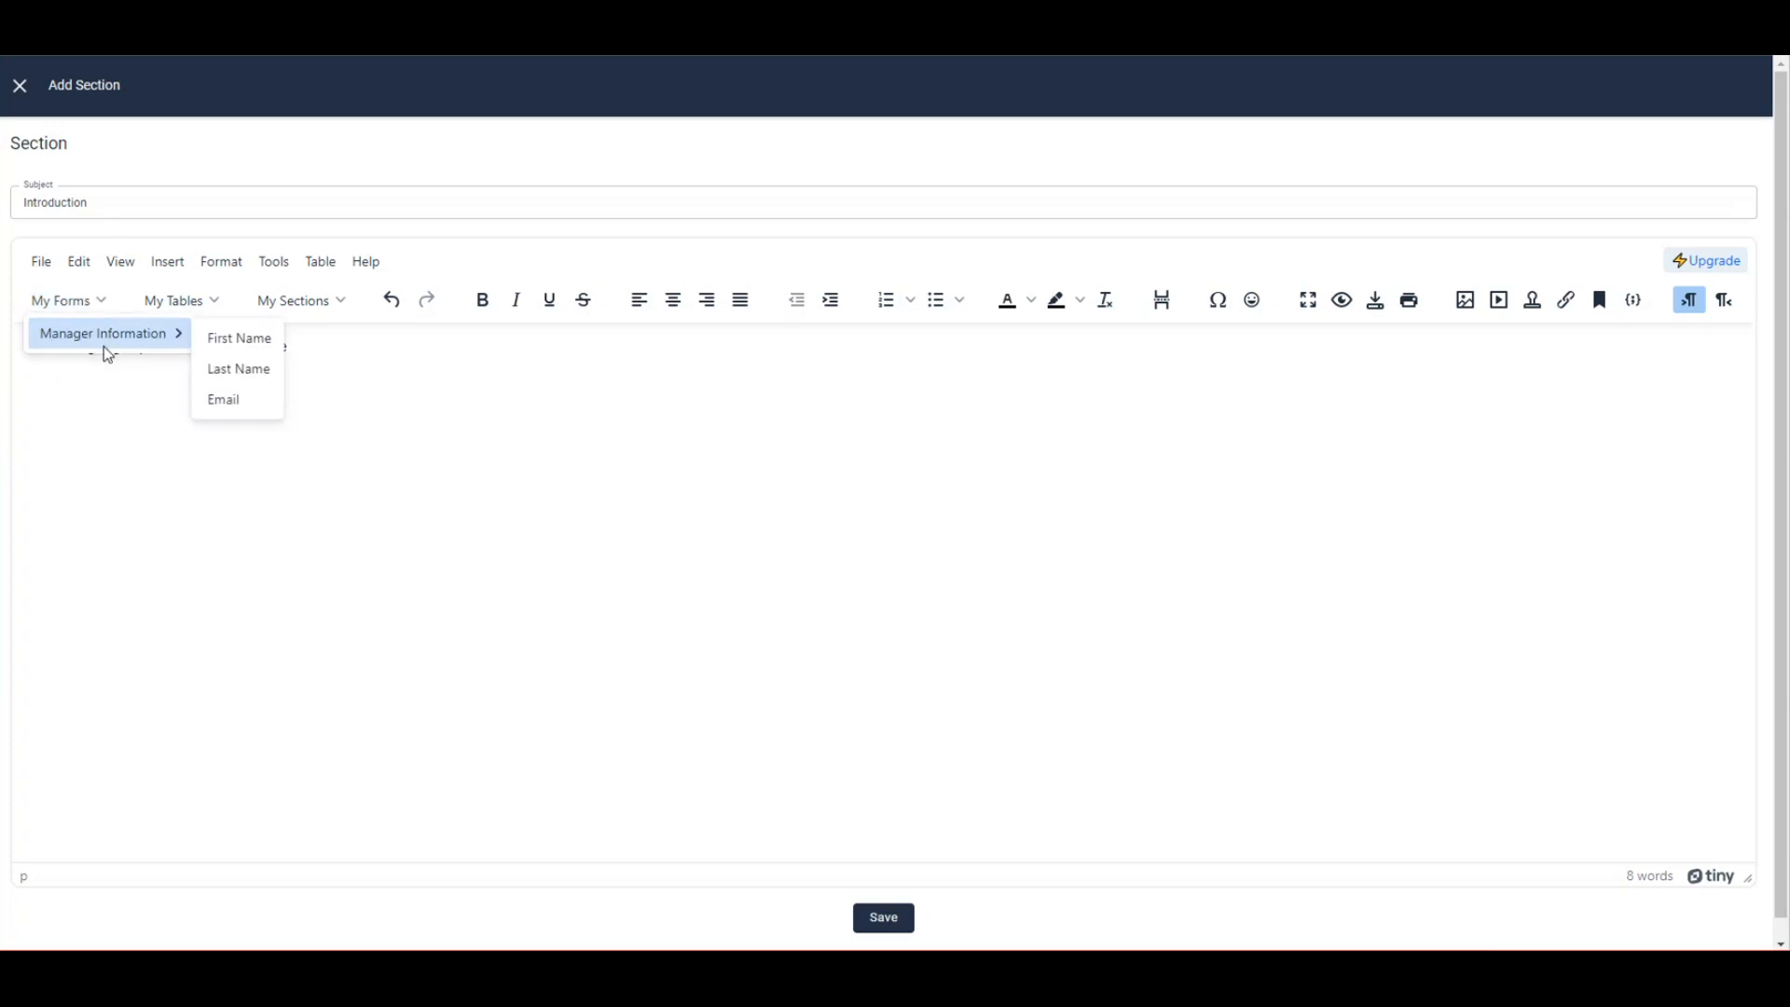
pyautogui.click(214, 300)
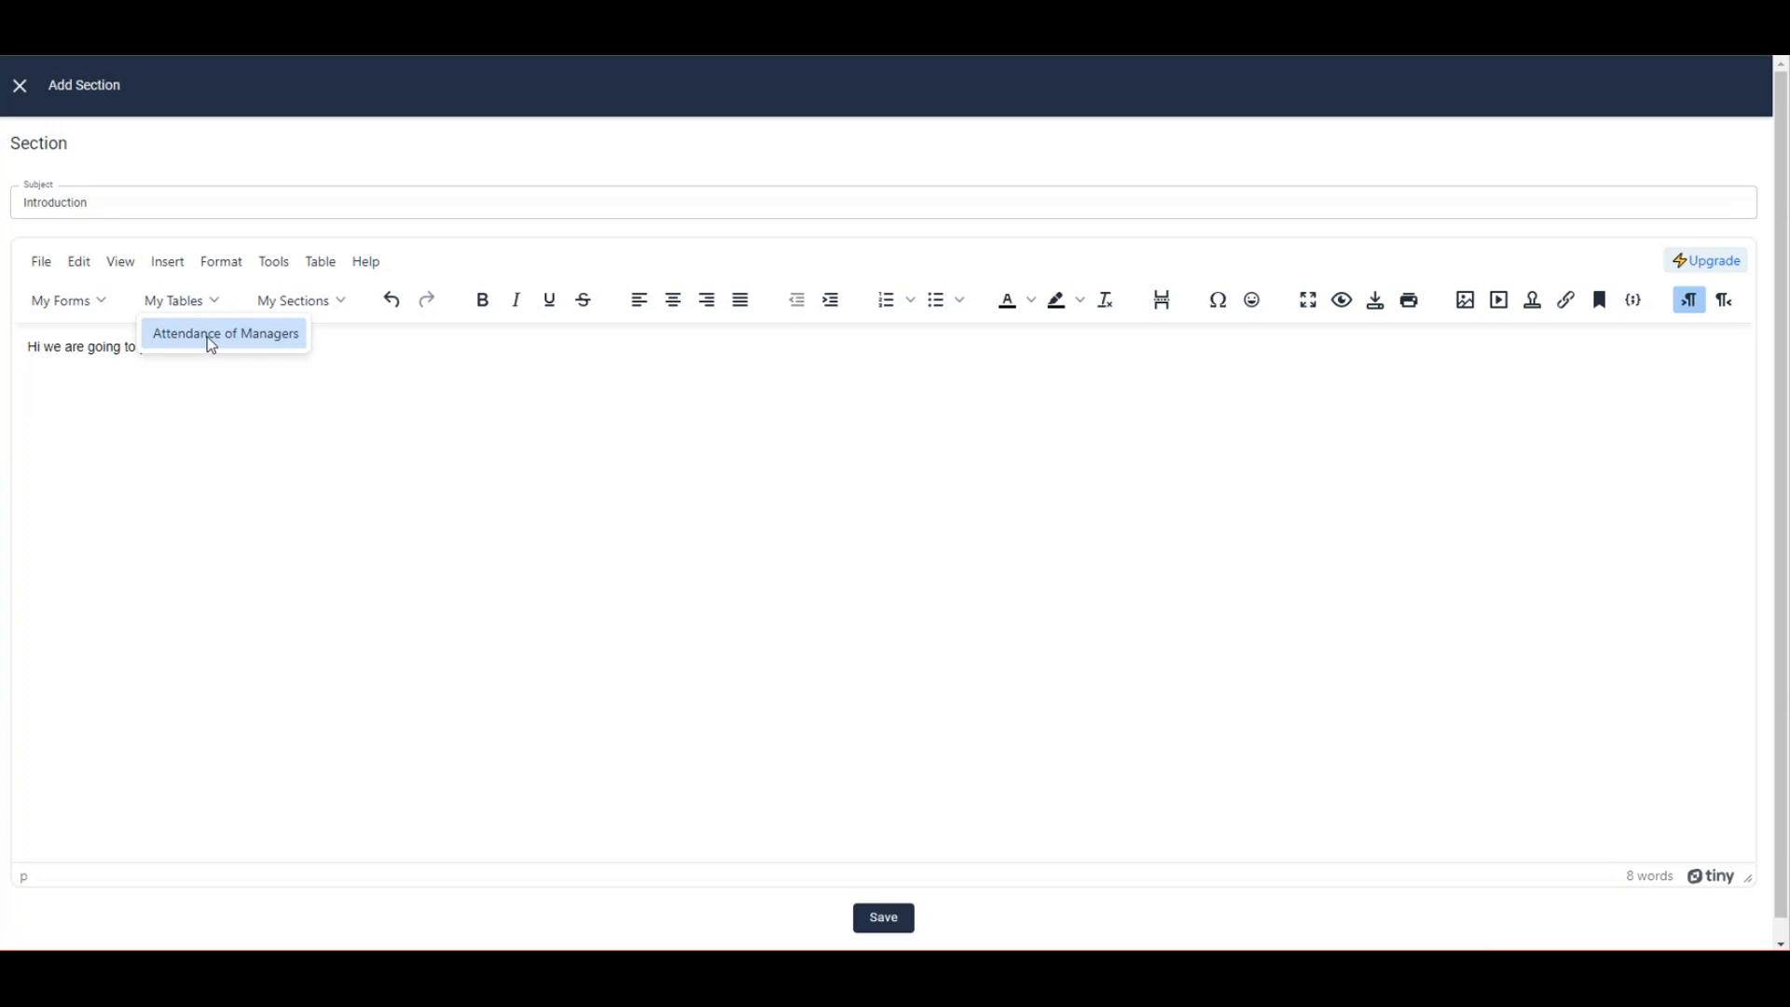
pyautogui.click(328, 309)
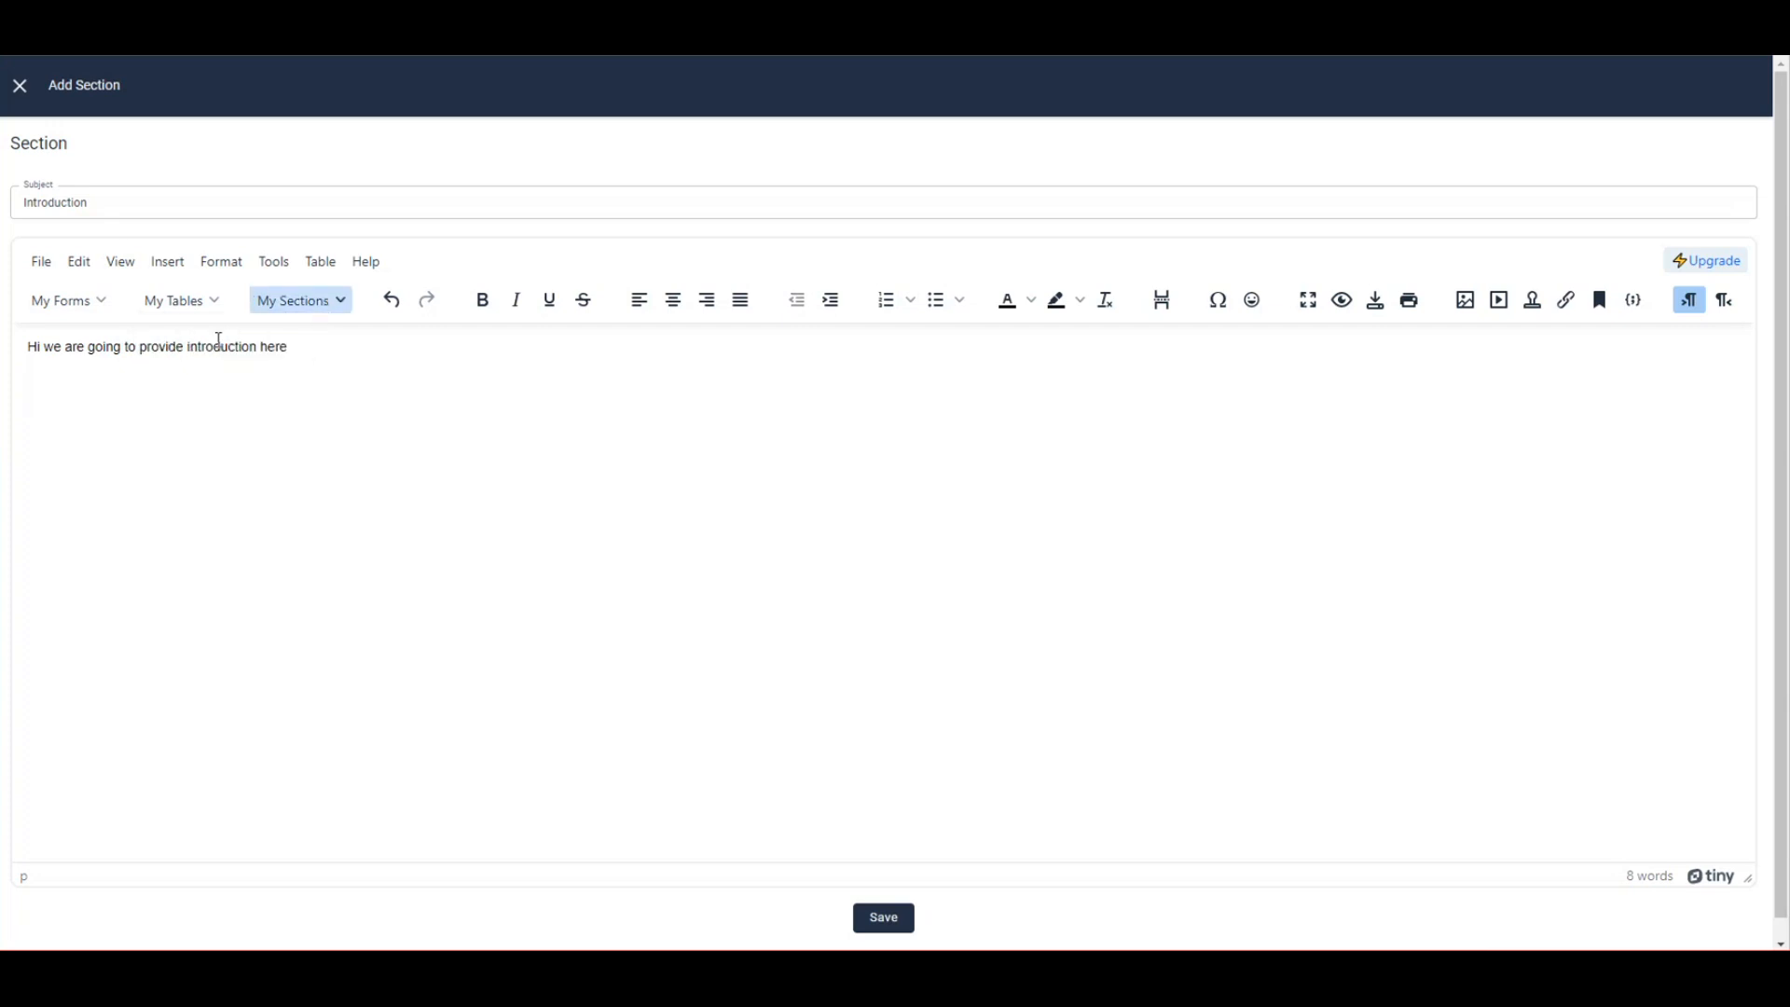
pyautogui.click(198, 364)
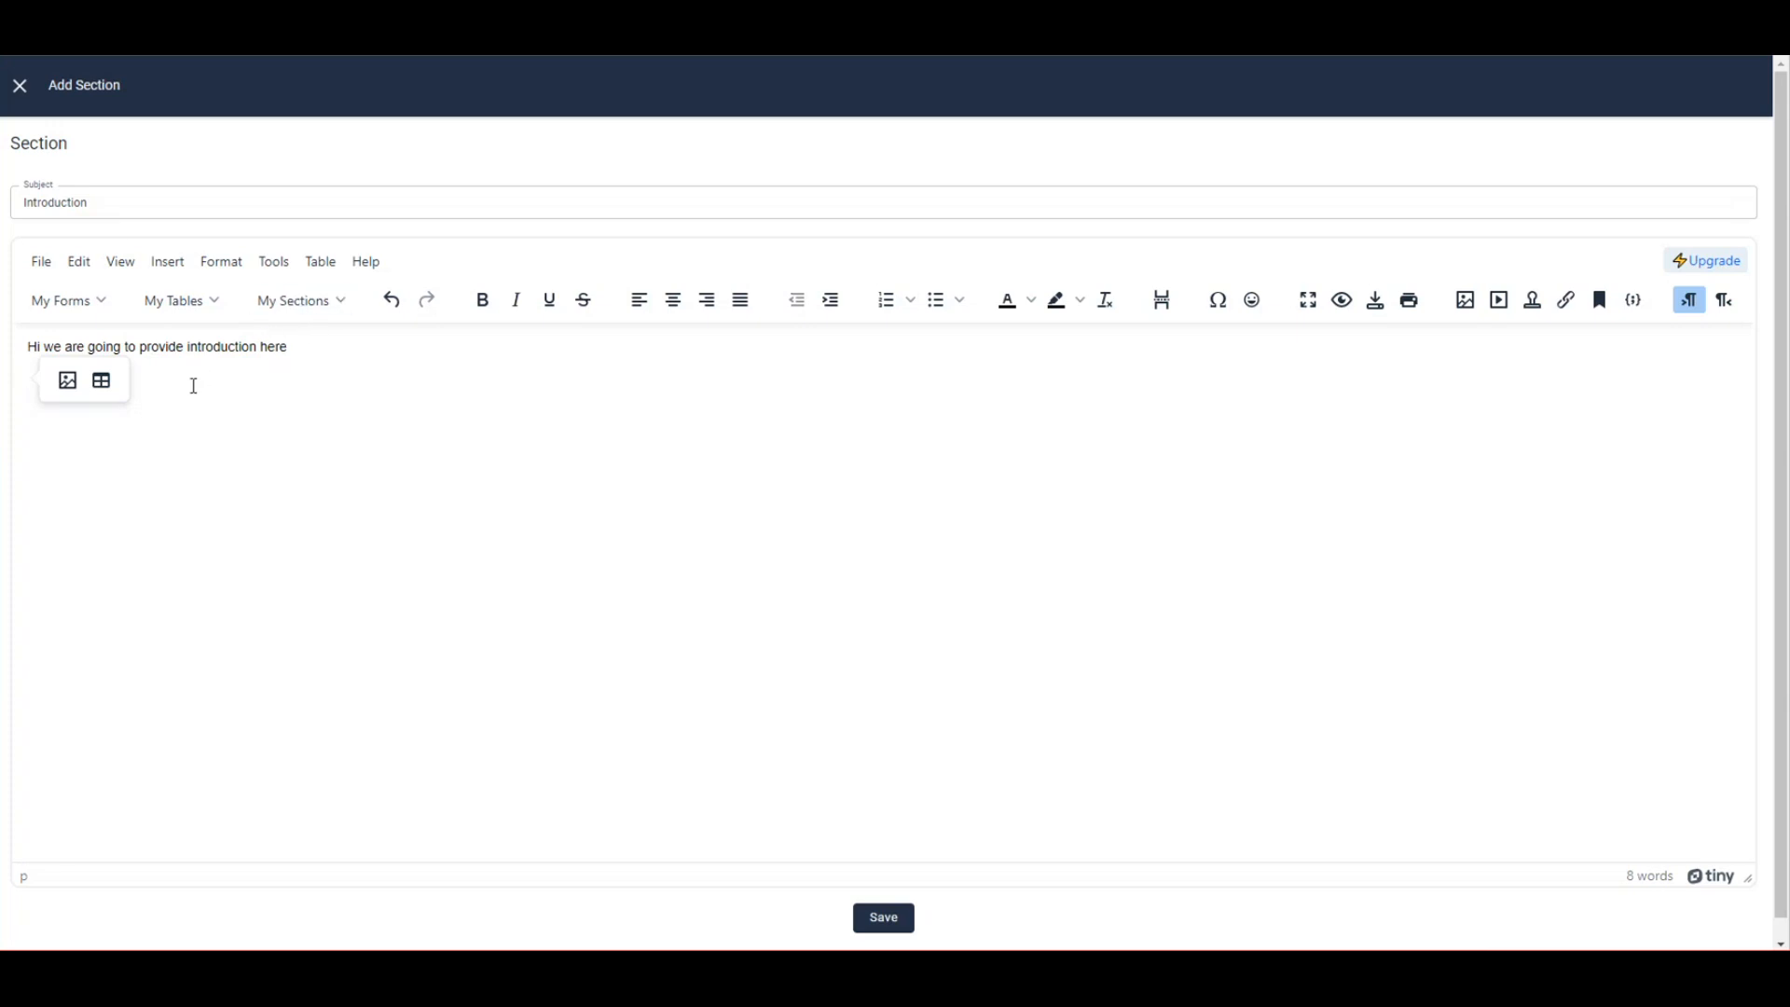
# Bold the word 'introduction' in the opening sentence.
pyautogui.click(231, 349)
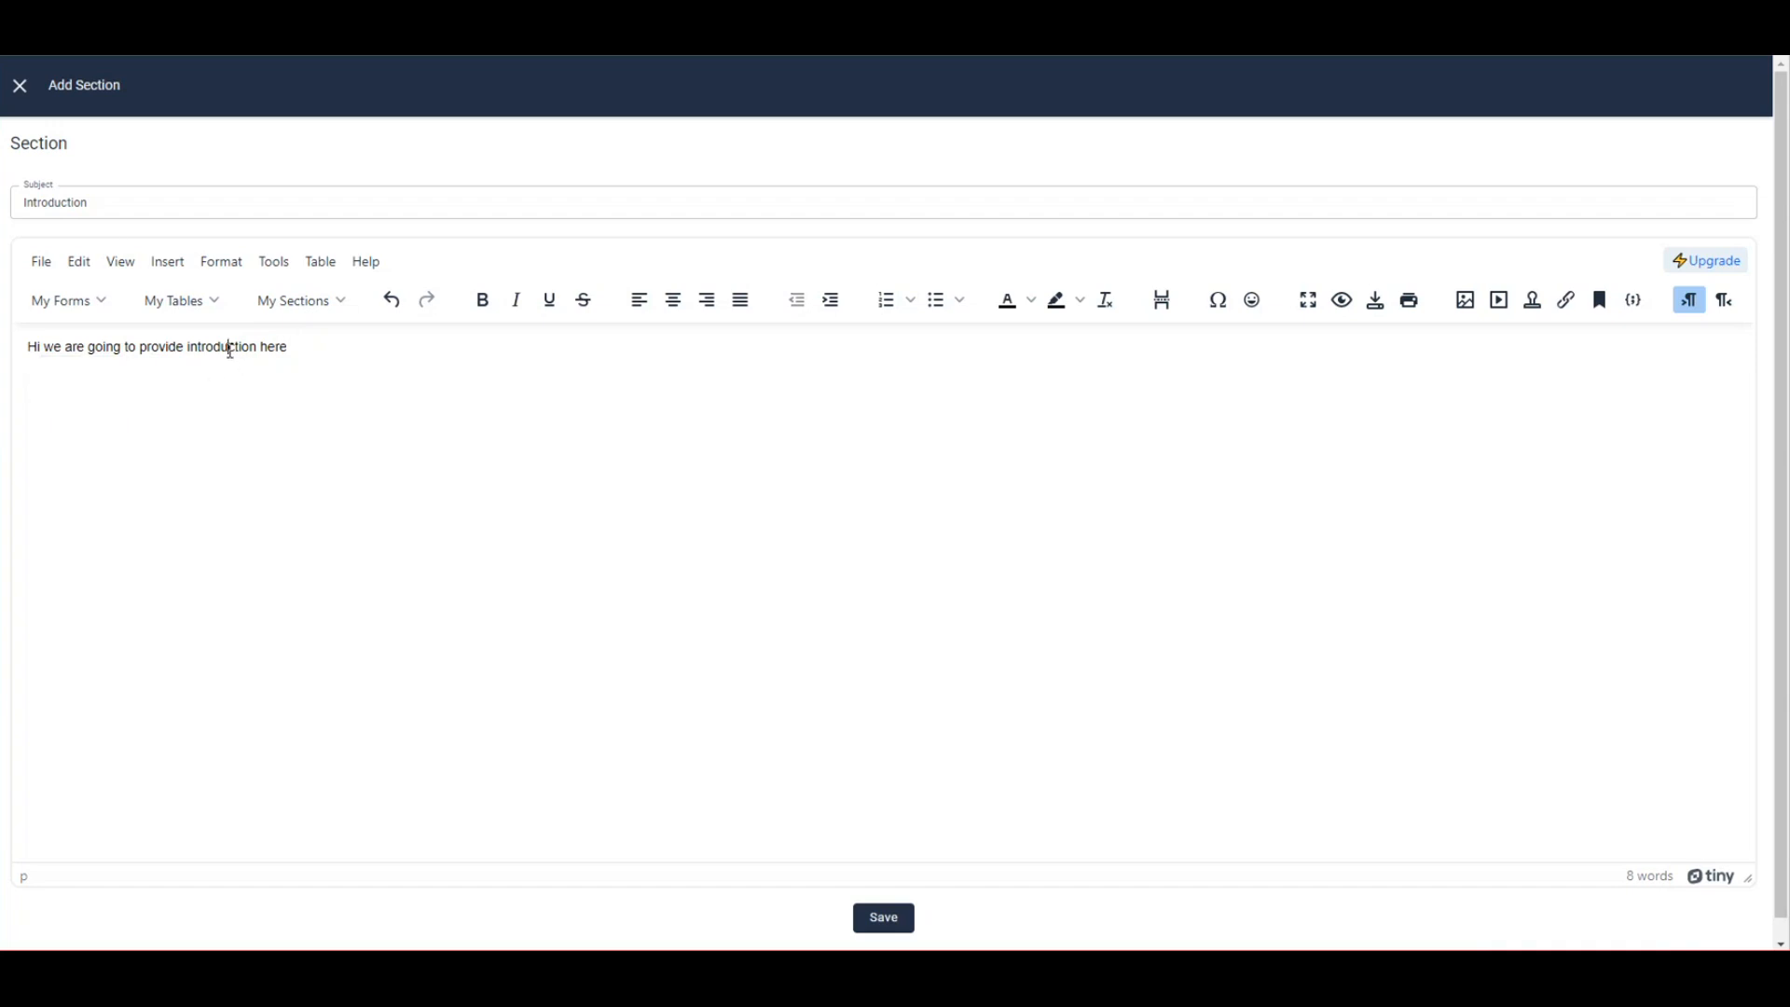
pyautogui.doubleClick(231, 349)
pyautogui.click(486, 303)
pyautogui.click(324, 349)
# Move to the empty line below, browsing the tables list without inserting one.
pyautogui.click(303, 370)
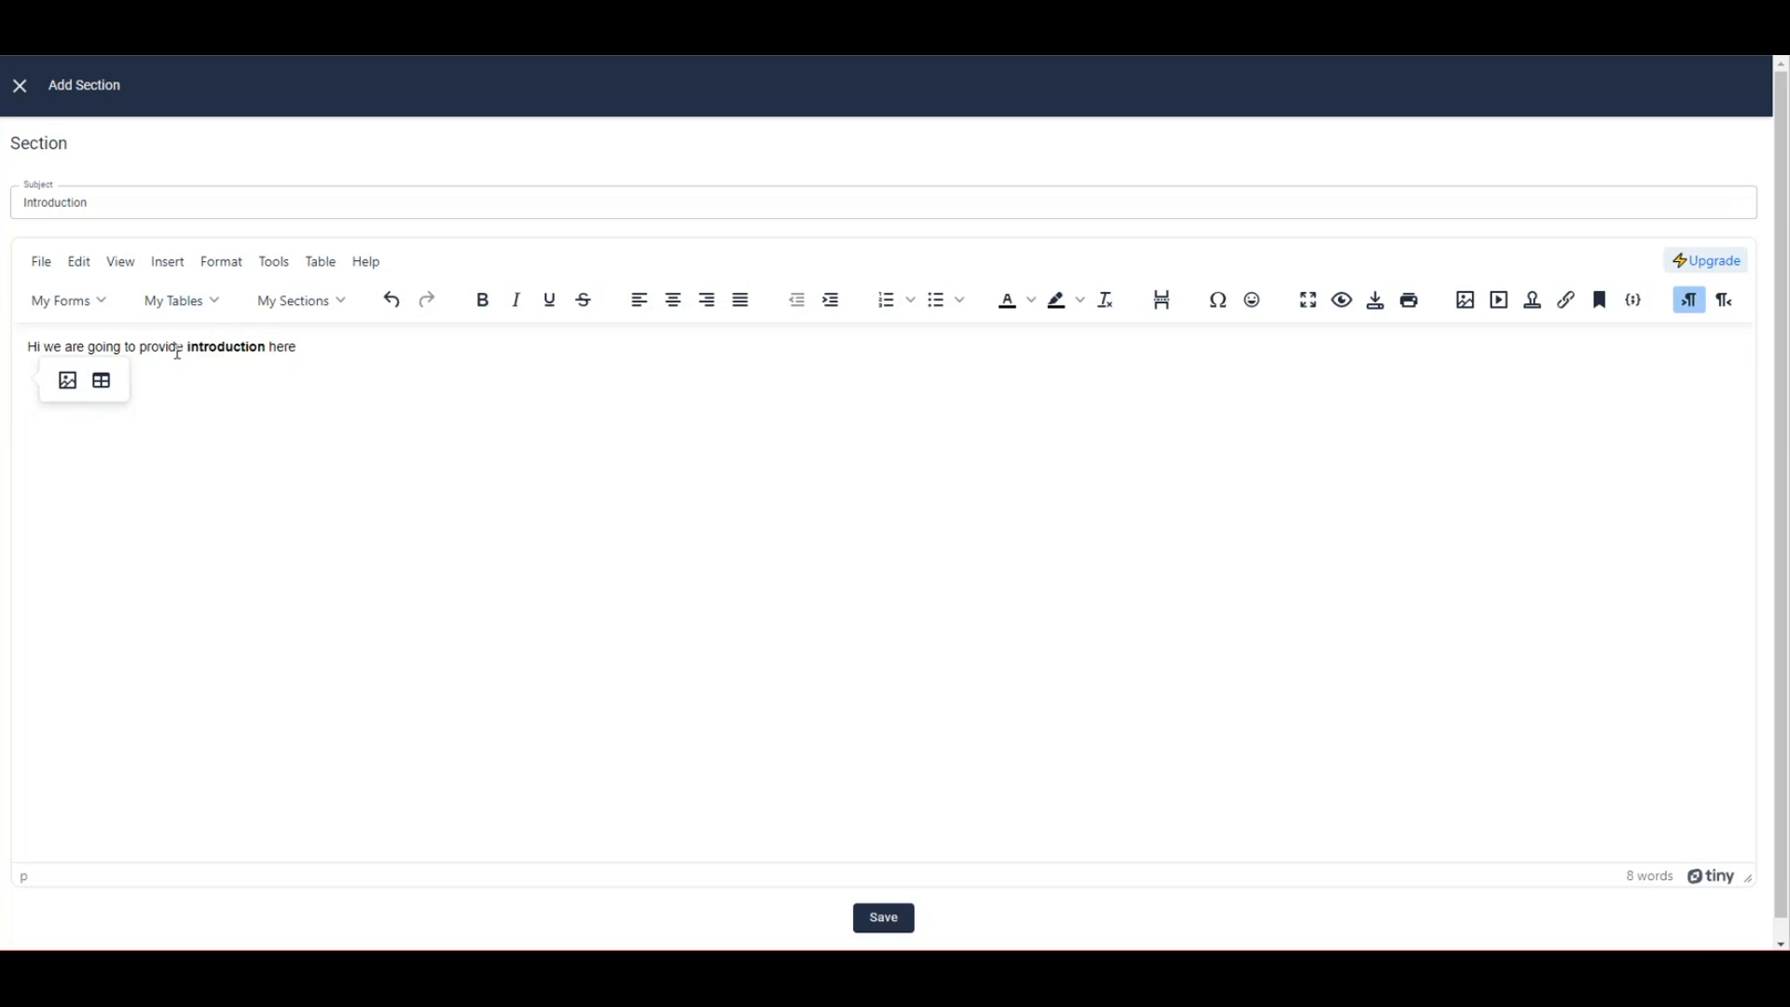
pyautogui.click(199, 301)
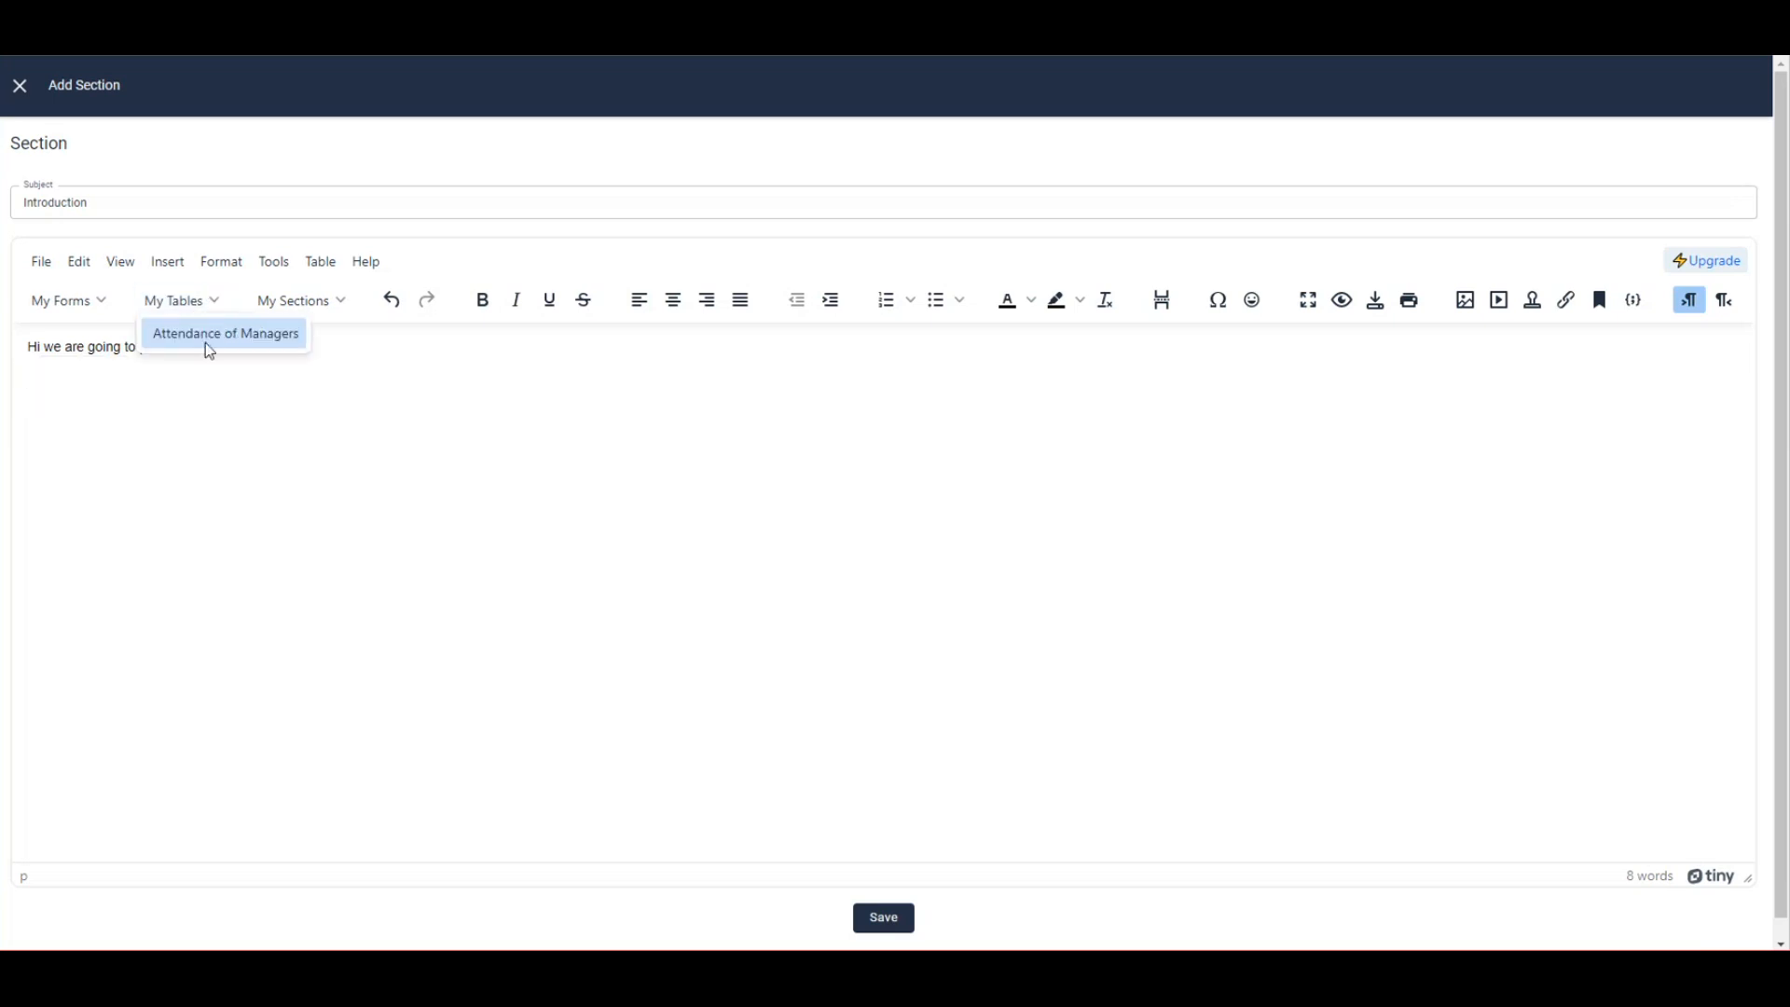
pyautogui.click(168, 379)
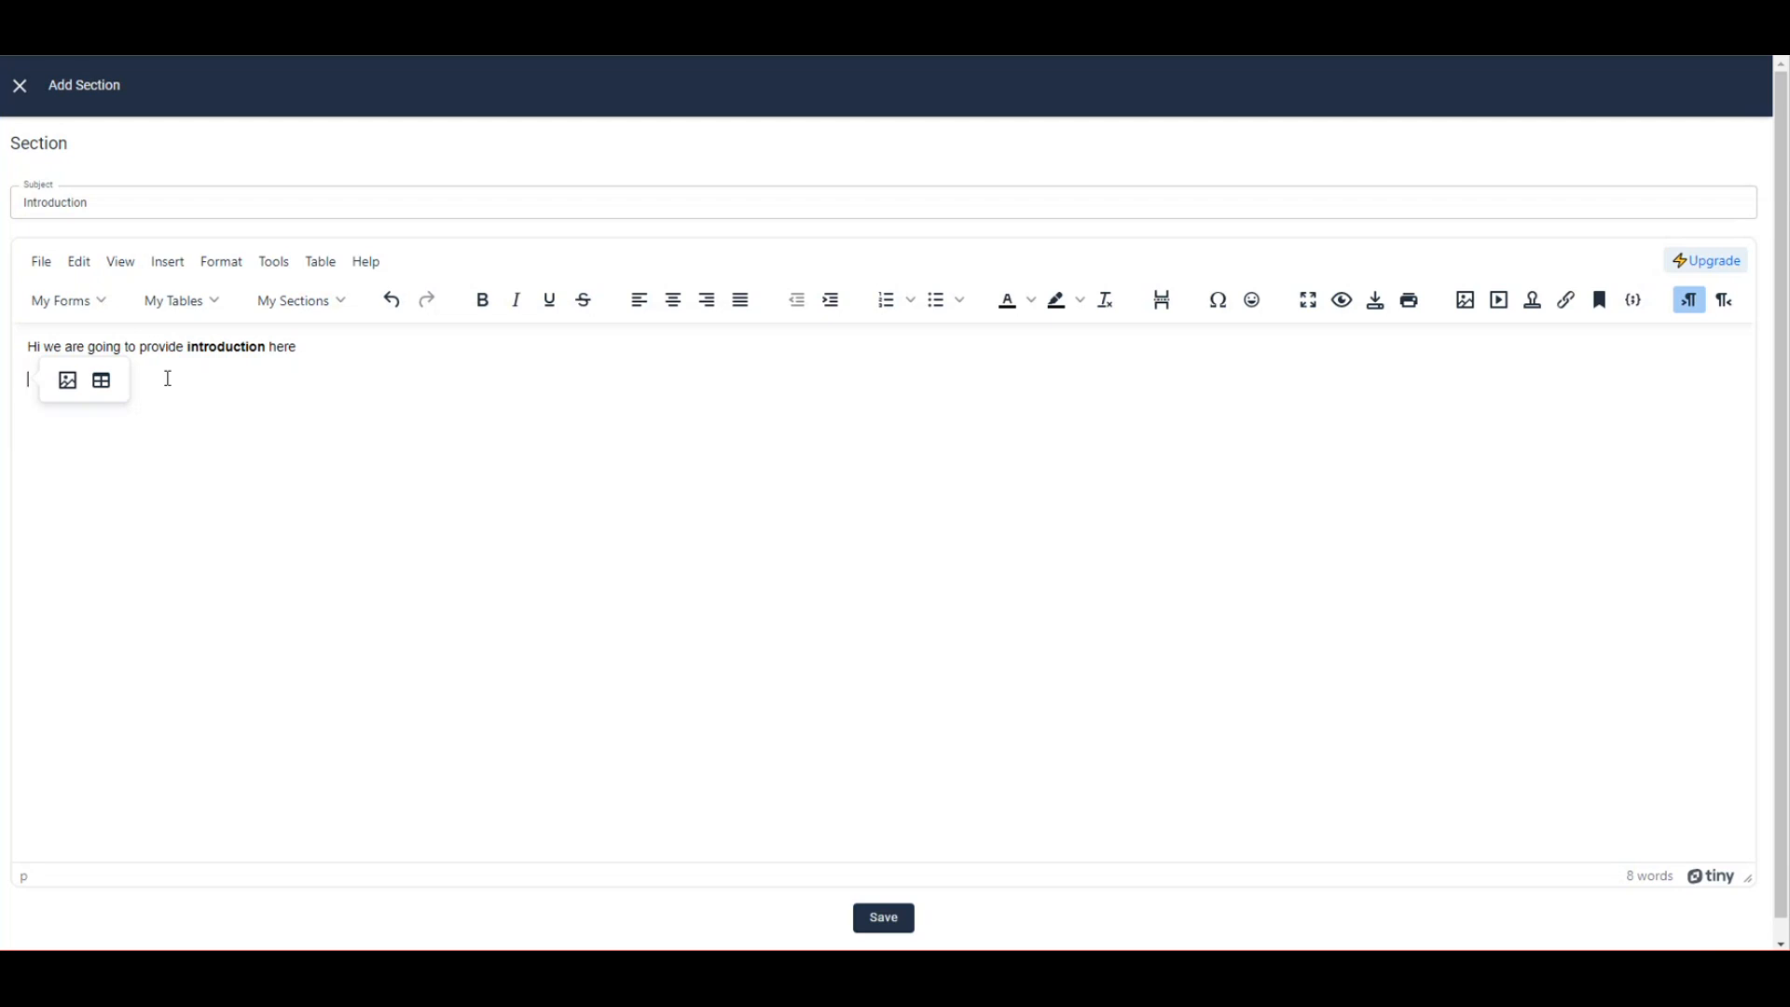
pyautogui.click(69, 381)
# Type 'This meeting was managed by' on the second line.
pyautogui.click(72, 372)
pyautogui.write('H')
pyautogui.press('BackSpace')
pyautogui.write('This me')
pyautogui.press('BackSpace')
pyautogui.write('ee')
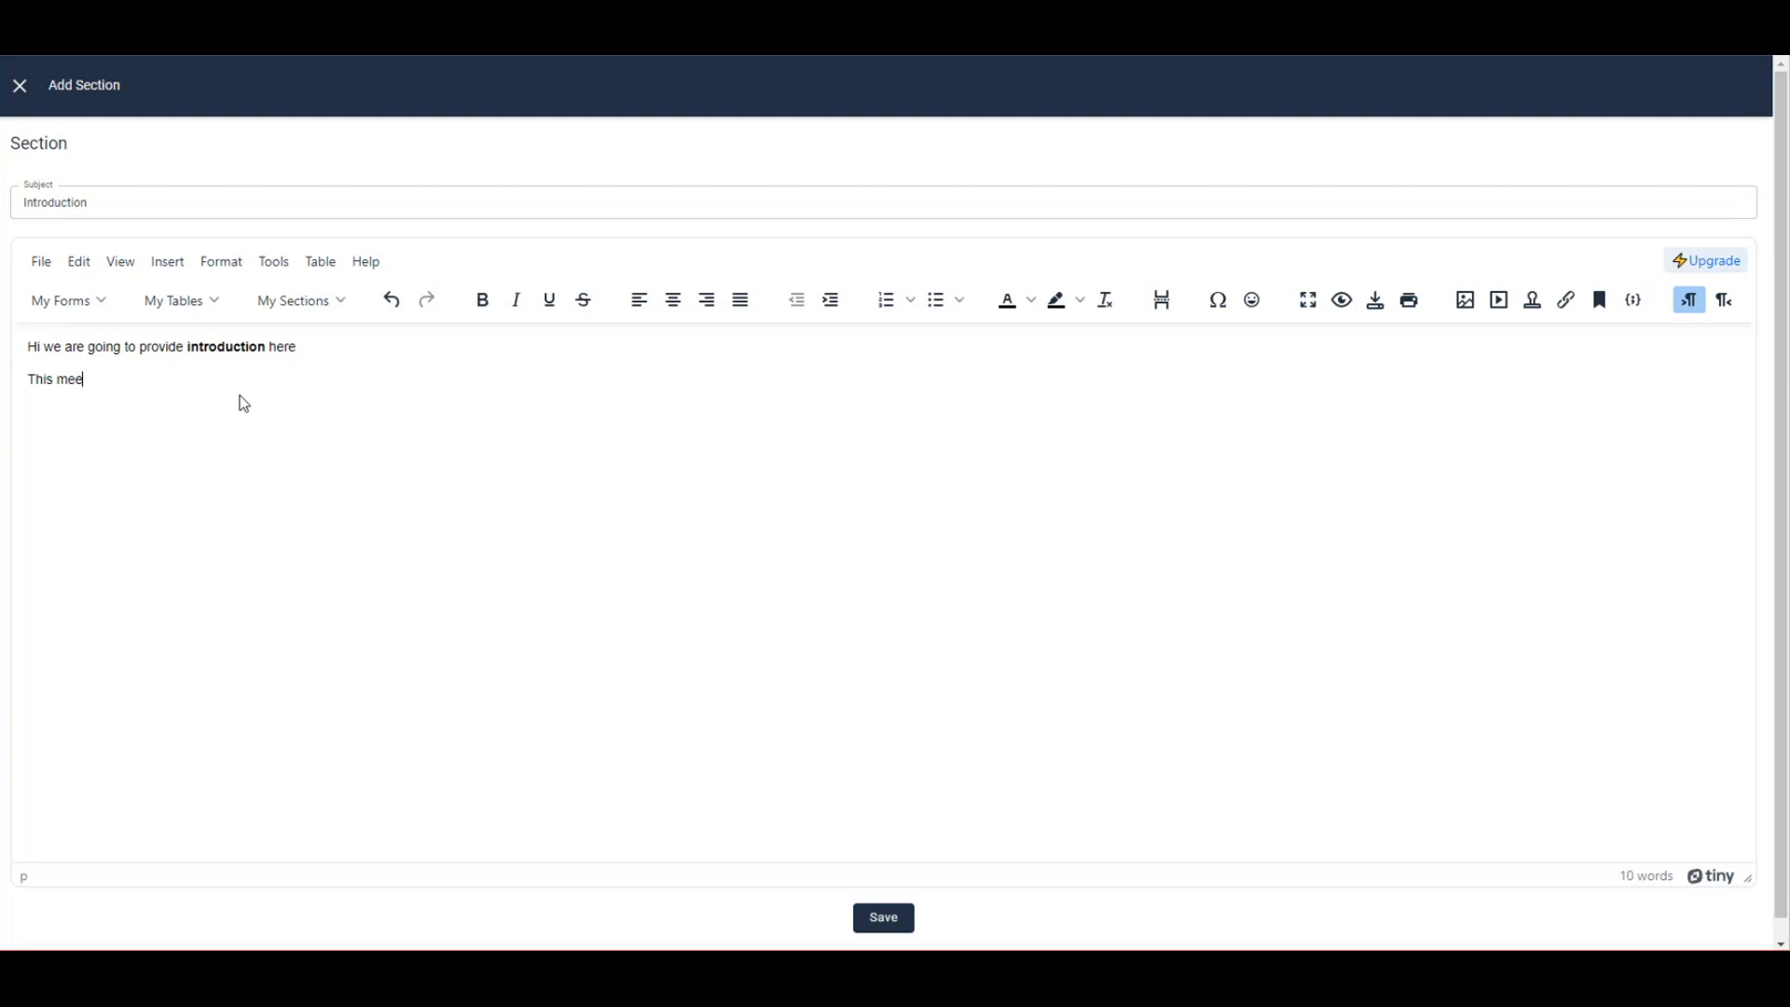
pyautogui.write('ting was managed by')
# Insert the Manager Information First Name form field after the sentence.
pyautogui.click(78, 299)
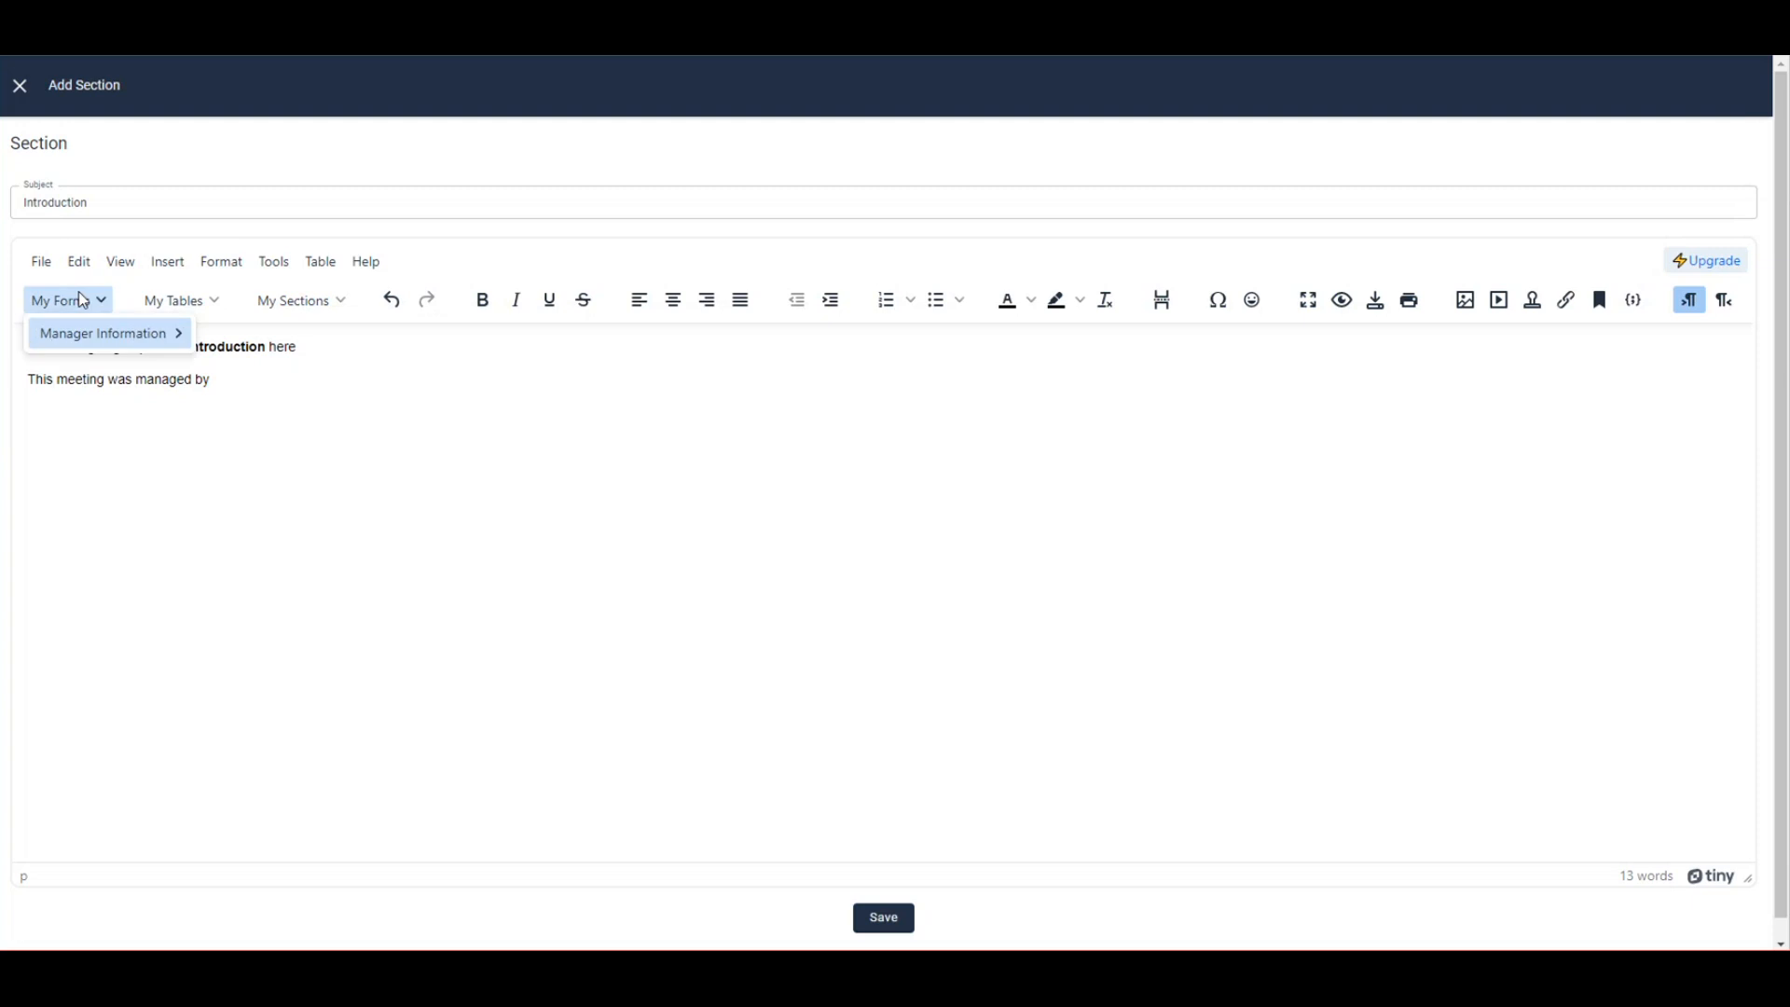
pyautogui.moveTo(98, 342)
pyautogui.click(262, 340)
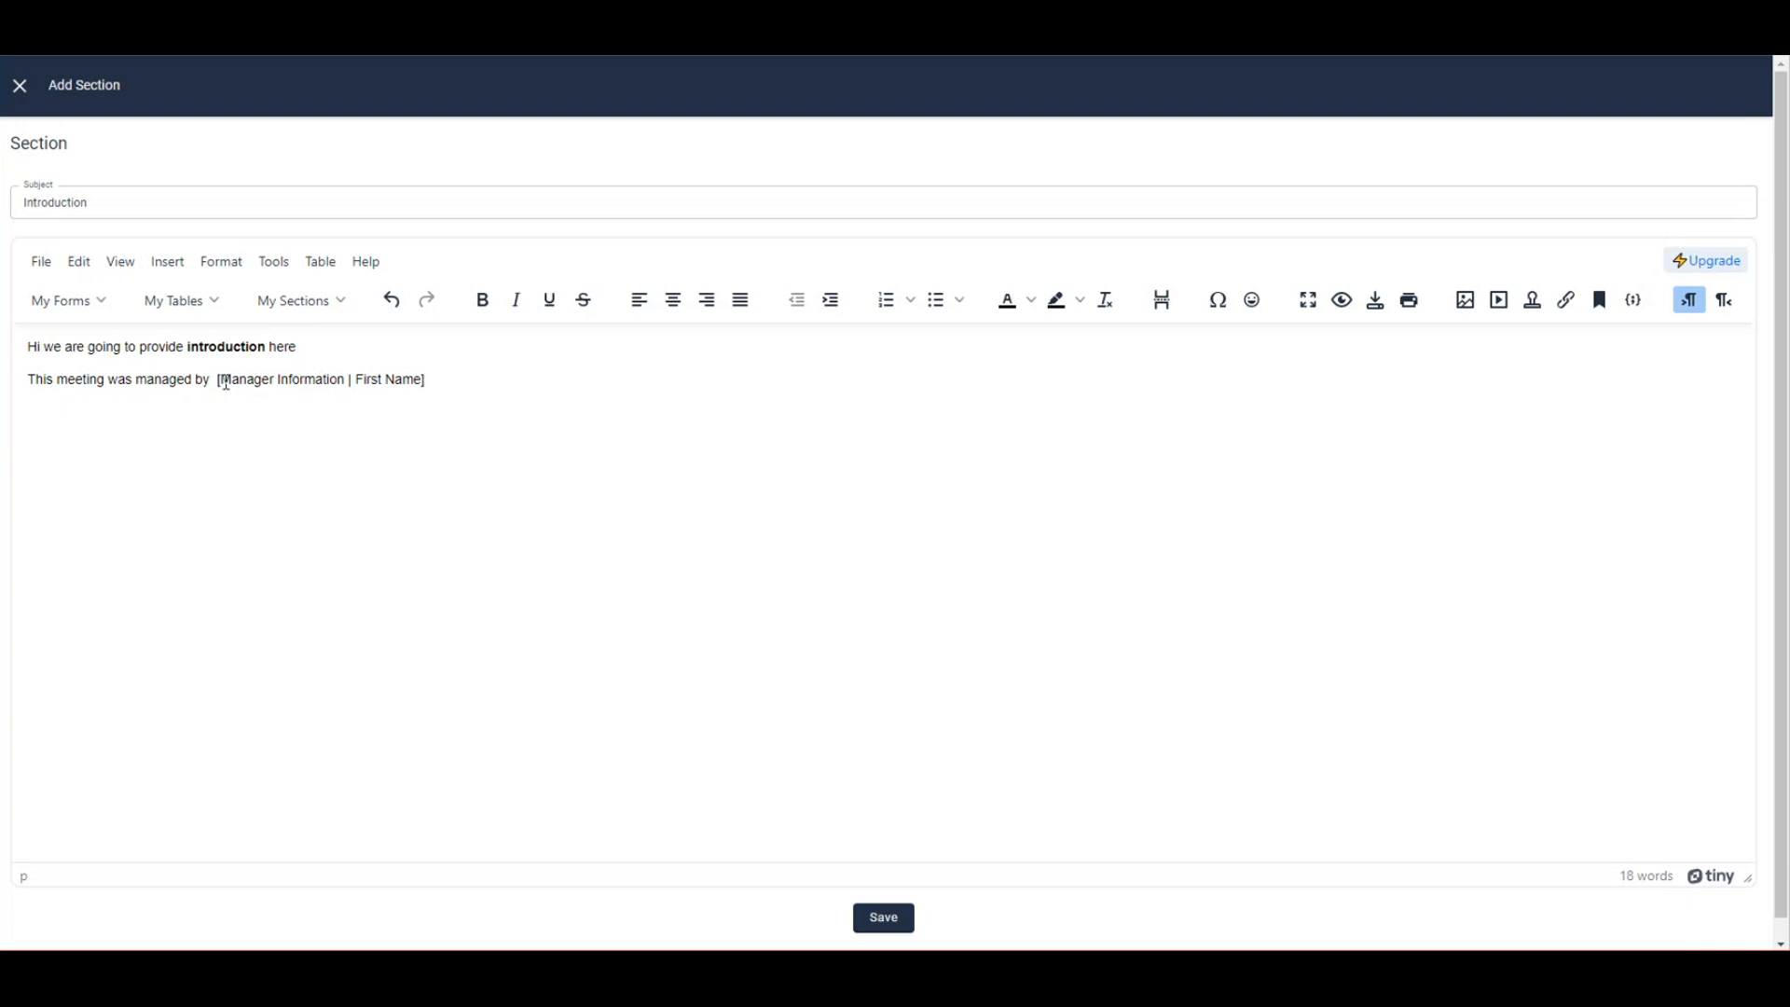
pyautogui.moveTo(221, 379); pyautogui.dragTo(348, 379)
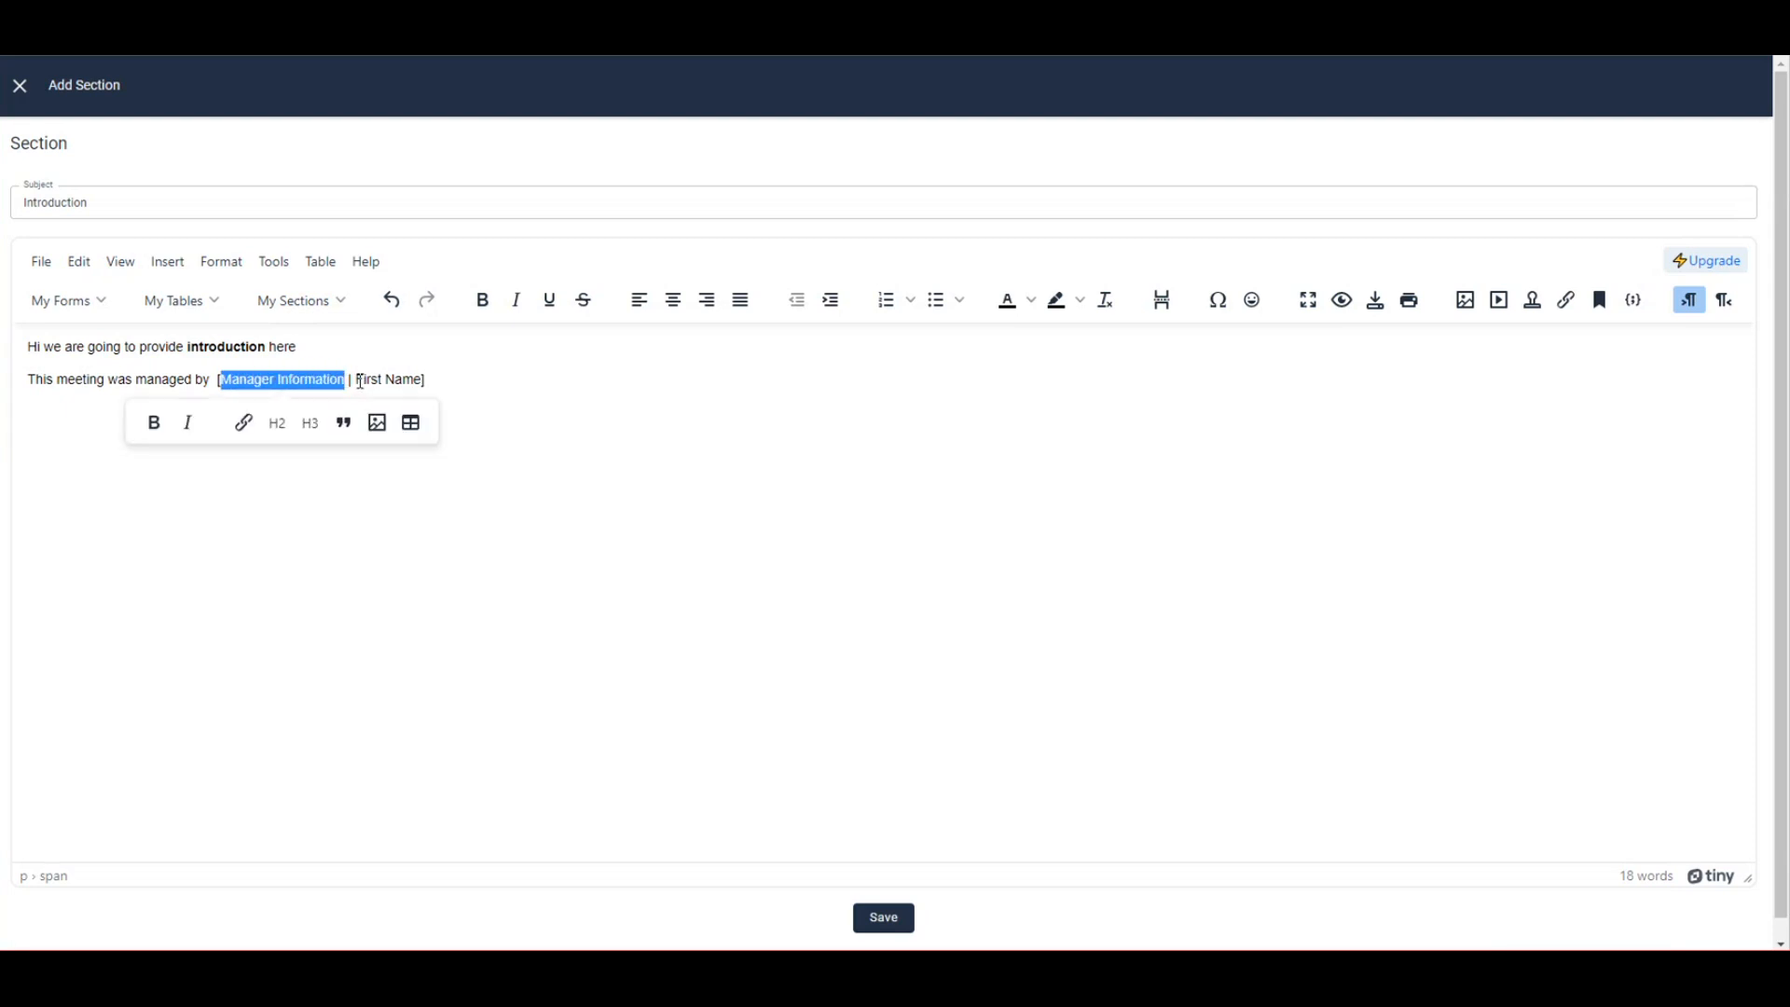
pyautogui.moveTo(356, 380); pyautogui.dragTo(454, 378)
pyautogui.click(455, 379)
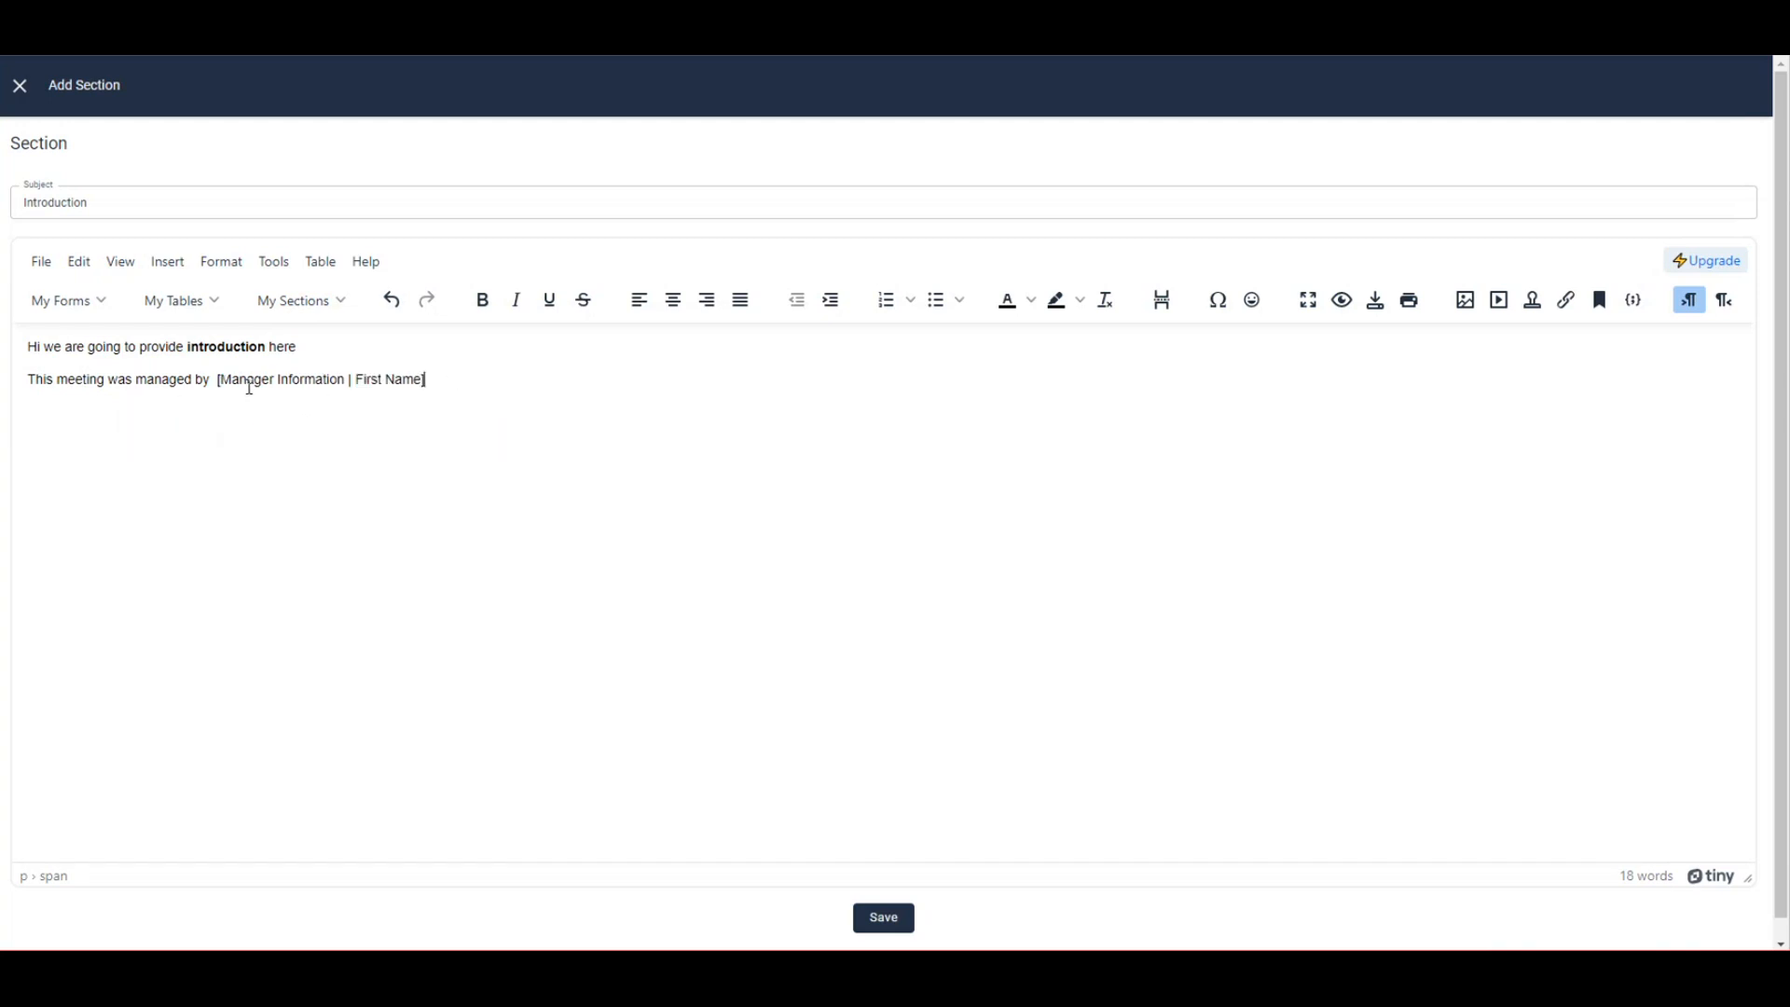
# Select the whole First Name field text, then clear the selection.
pyautogui.moveTo(213, 380)
pyautogui.mouseDown()
pyautogui.moveTo(452, 380)
pyautogui.moveTo(220, 389)
pyautogui.mouseUp()
pyautogui.click(435, 381)
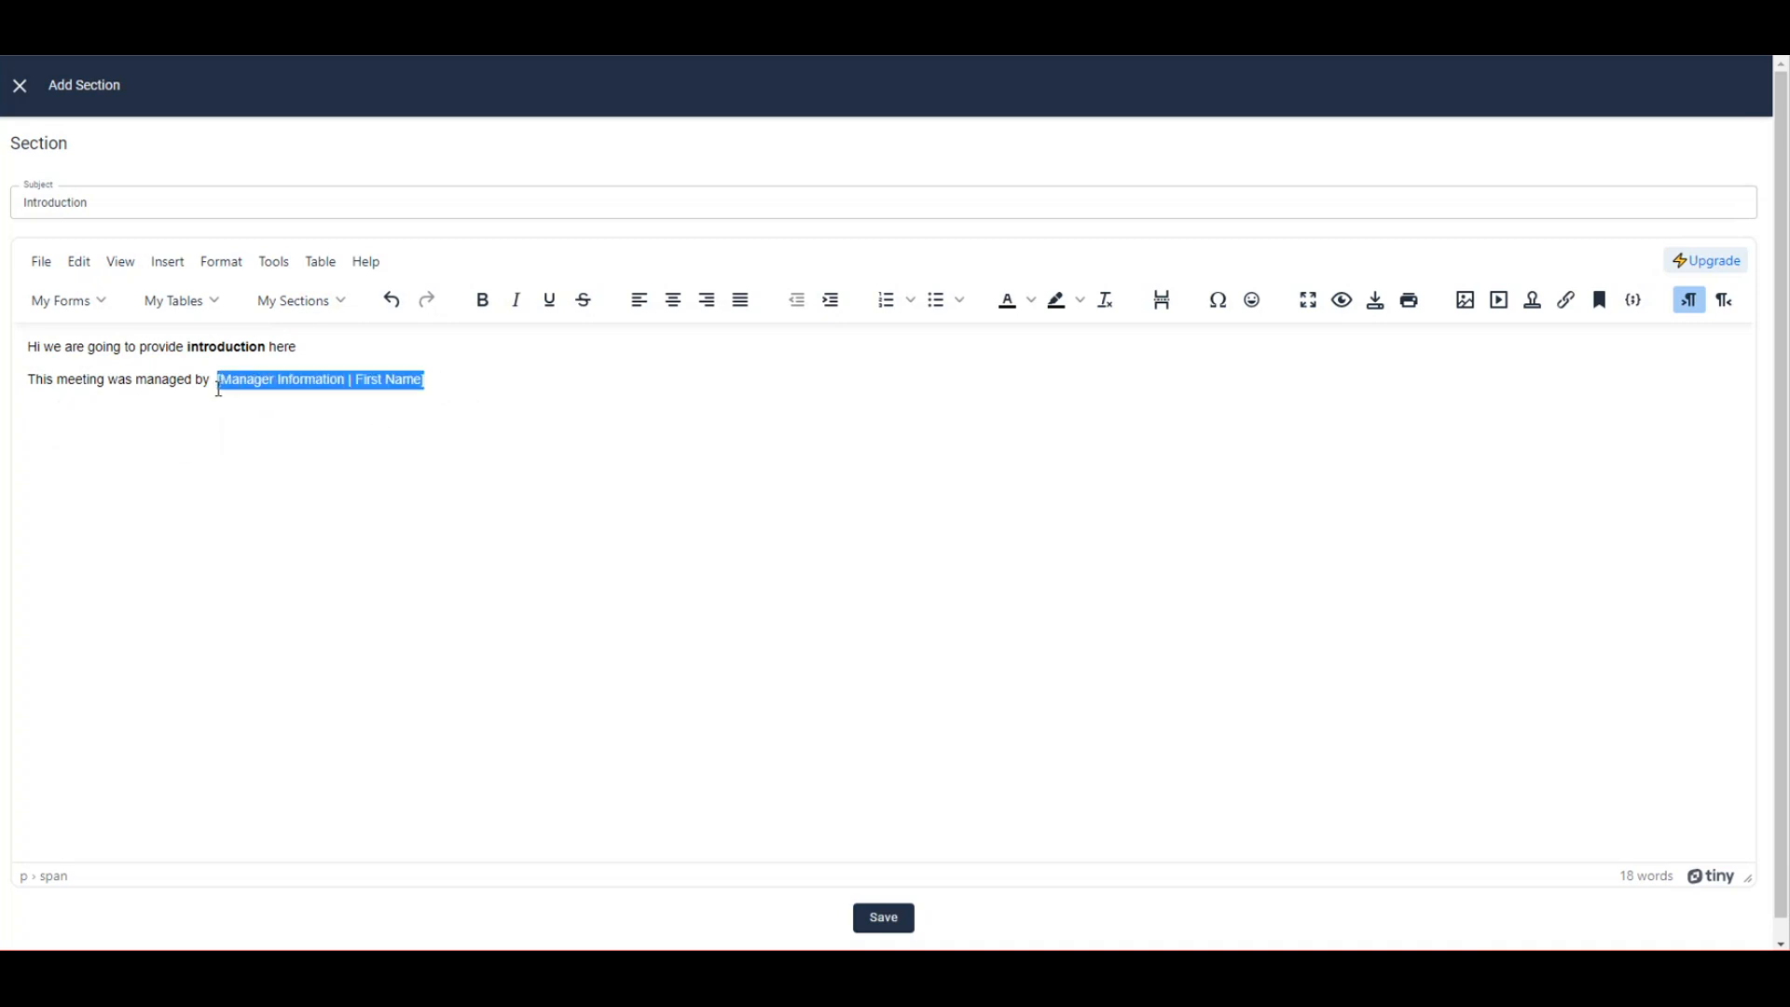
pyautogui.click(442, 378)
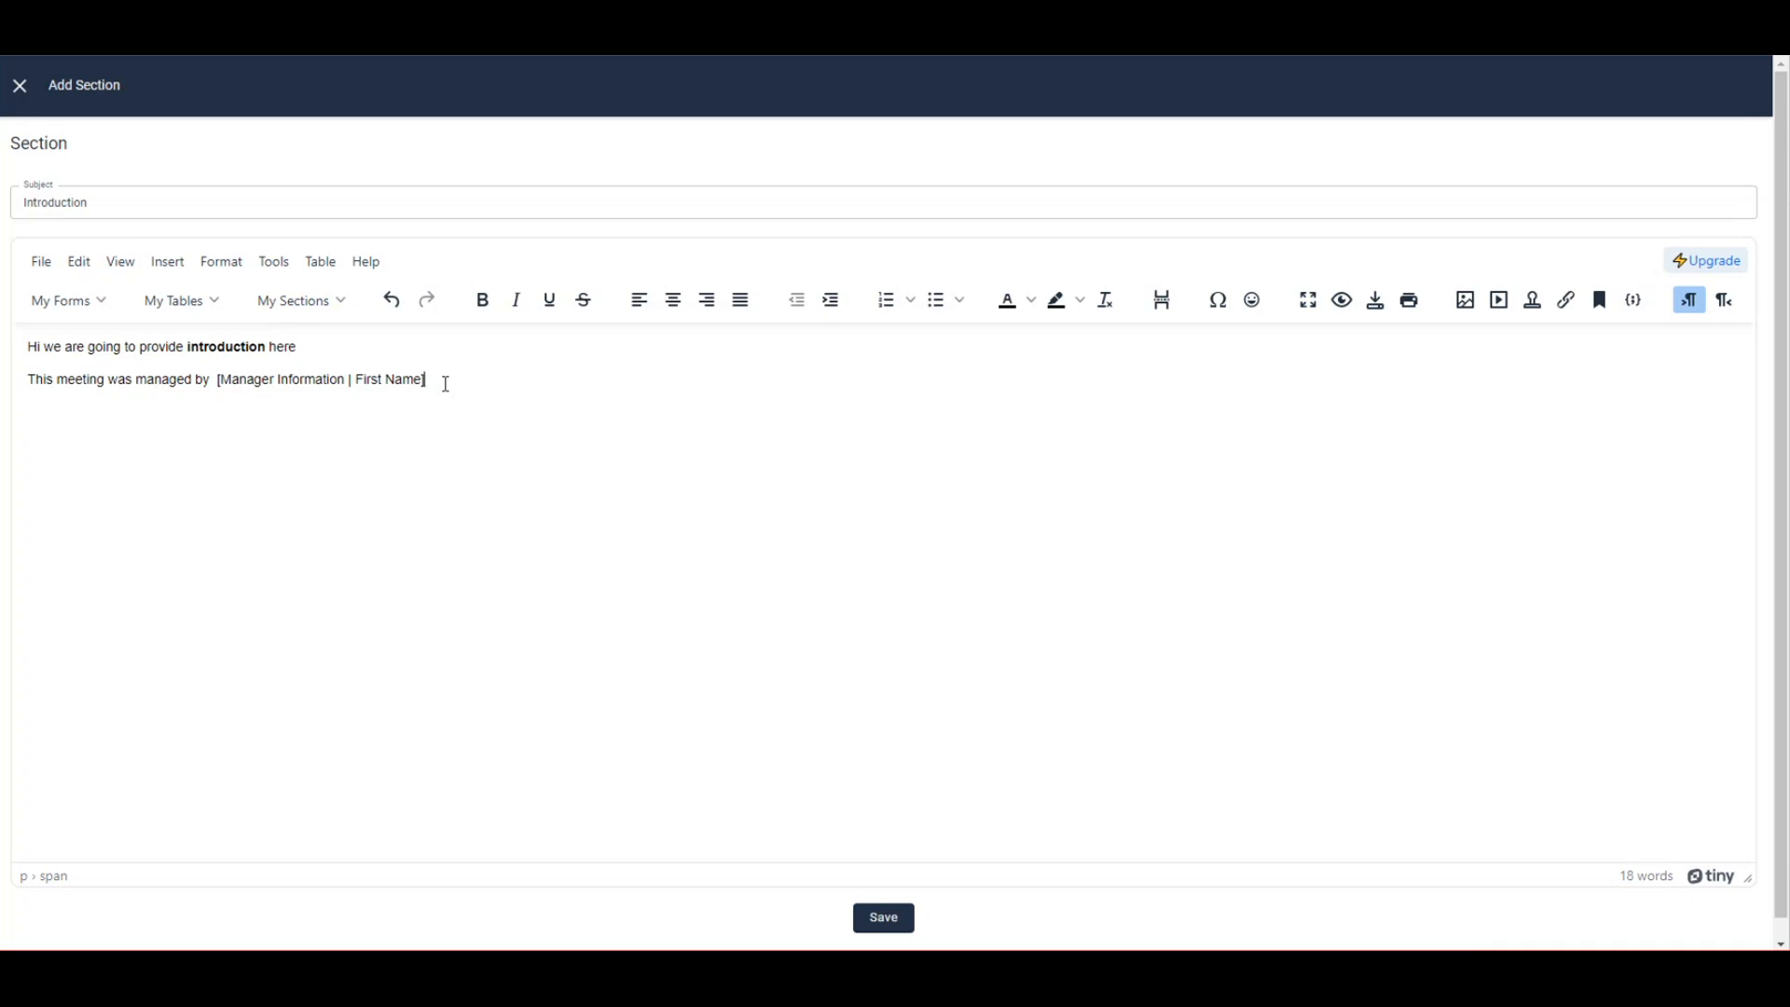
pyautogui.moveTo(221, 381); pyautogui.dragTo(426, 381)
pyautogui.click(436, 380)
pyautogui.moveTo(221, 380); pyautogui.dragTo(426, 379)
pyautogui.click(435, 380)
# Make the First Name field bold, italic and underlined.
pyautogui.click(80, 306)
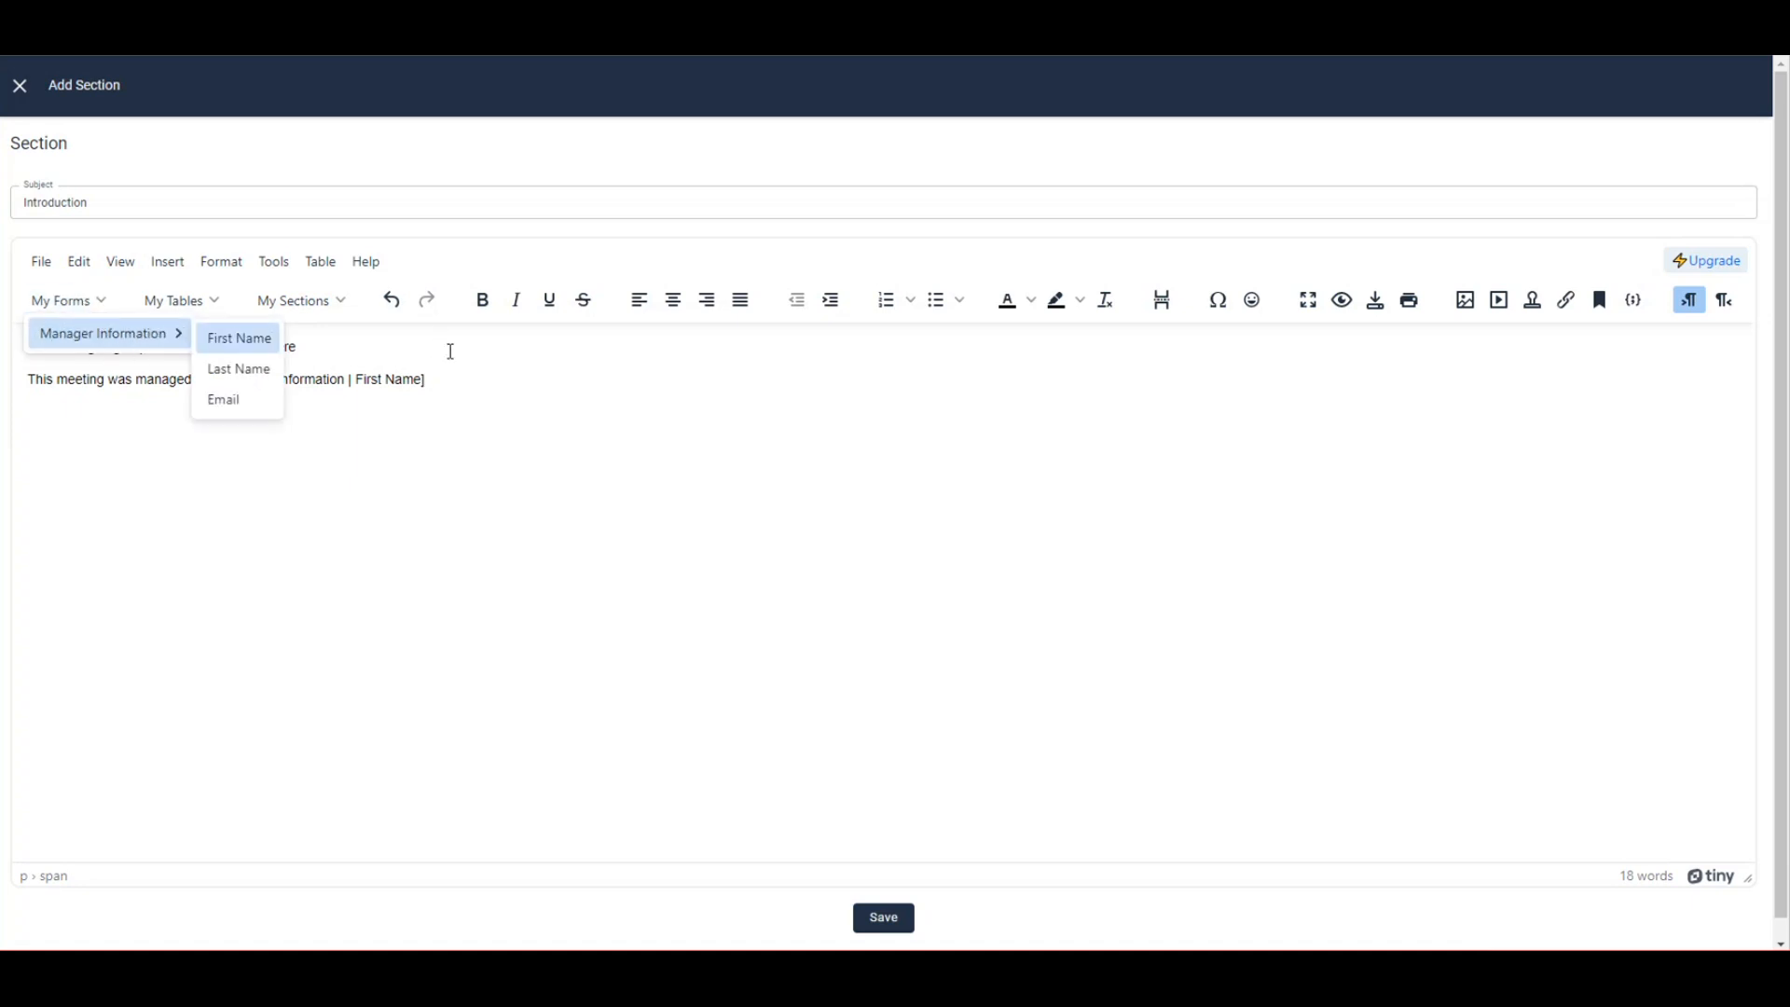
pyautogui.click(451, 380)
pyautogui.moveTo(451, 380); pyautogui.dragTo(216, 380)
pyautogui.click(483, 303)
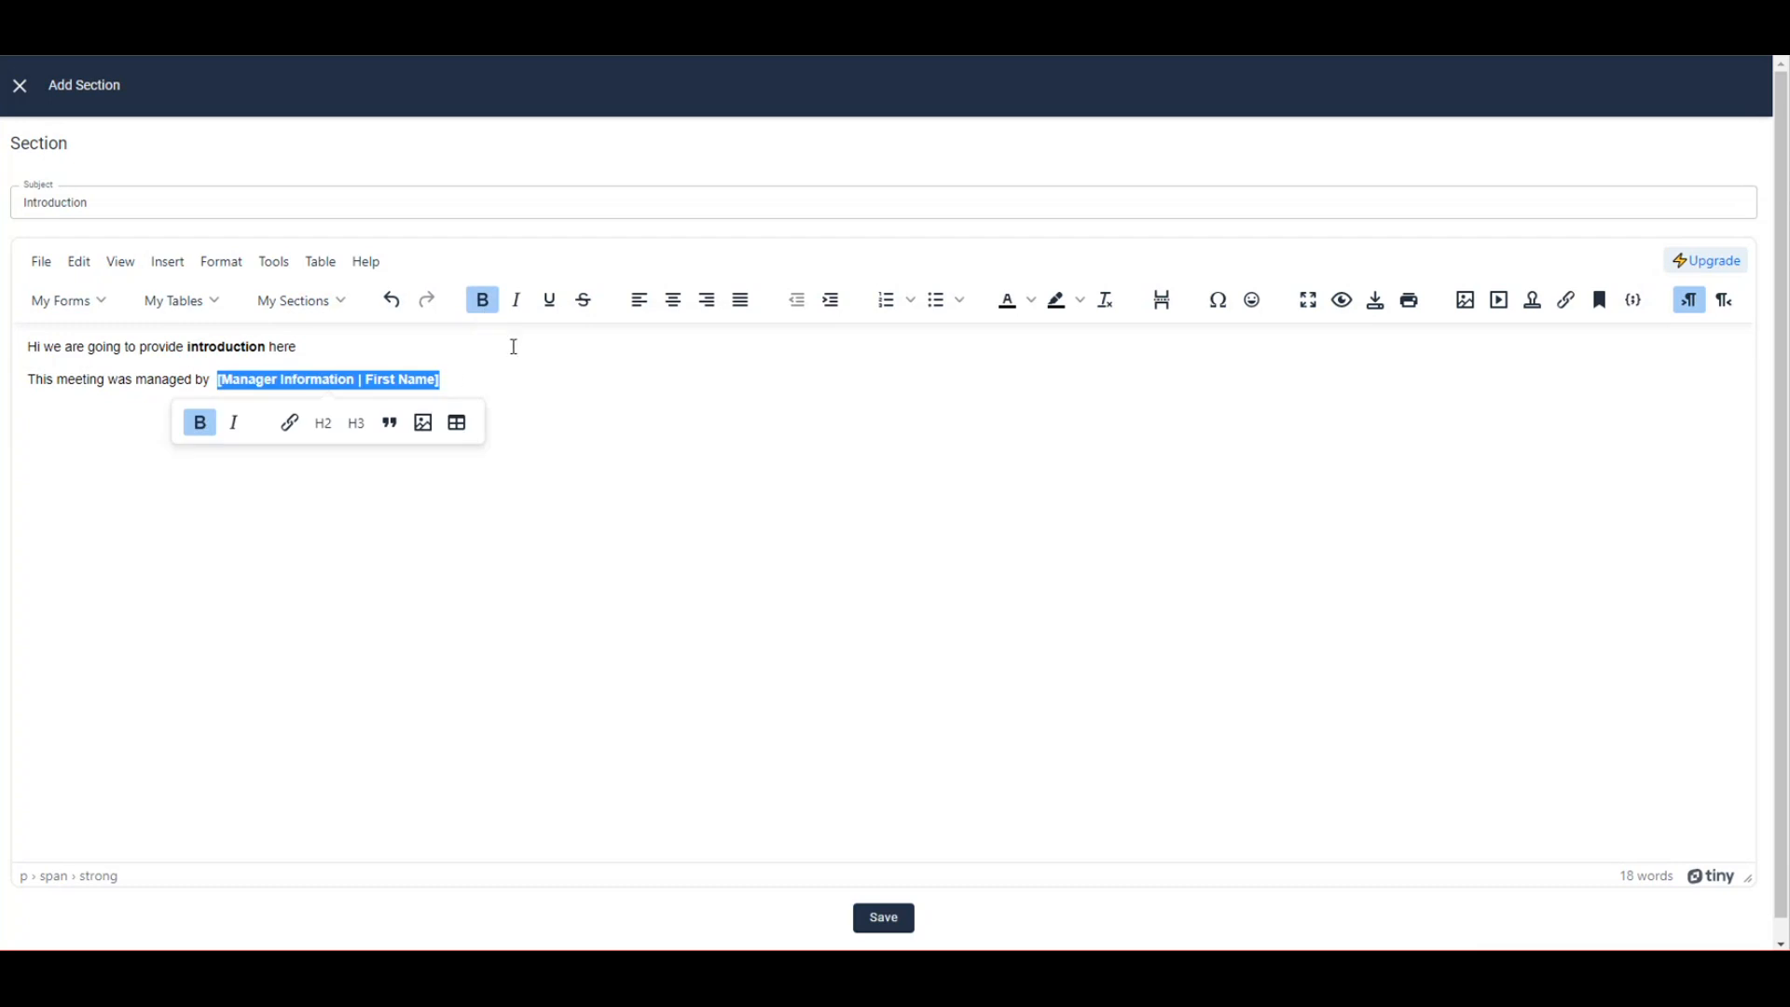
pyautogui.click(516, 302)
pyautogui.click(550, 304)
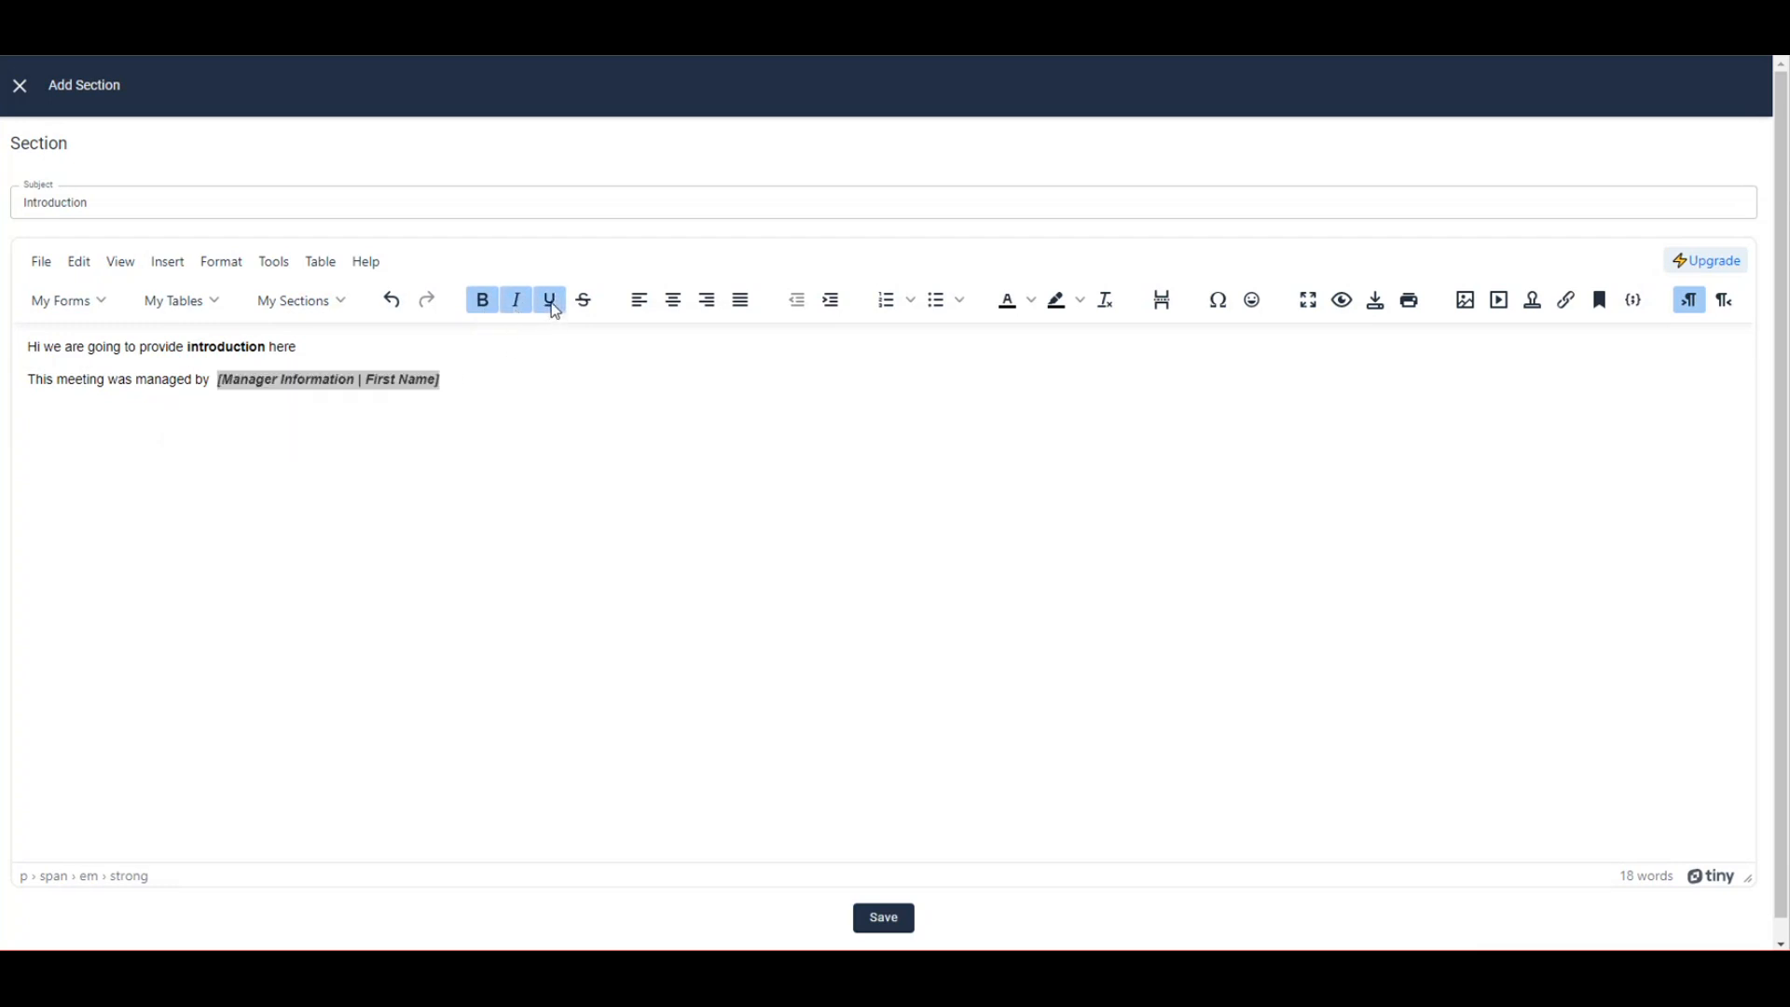
pyautogui.click(482, 383)
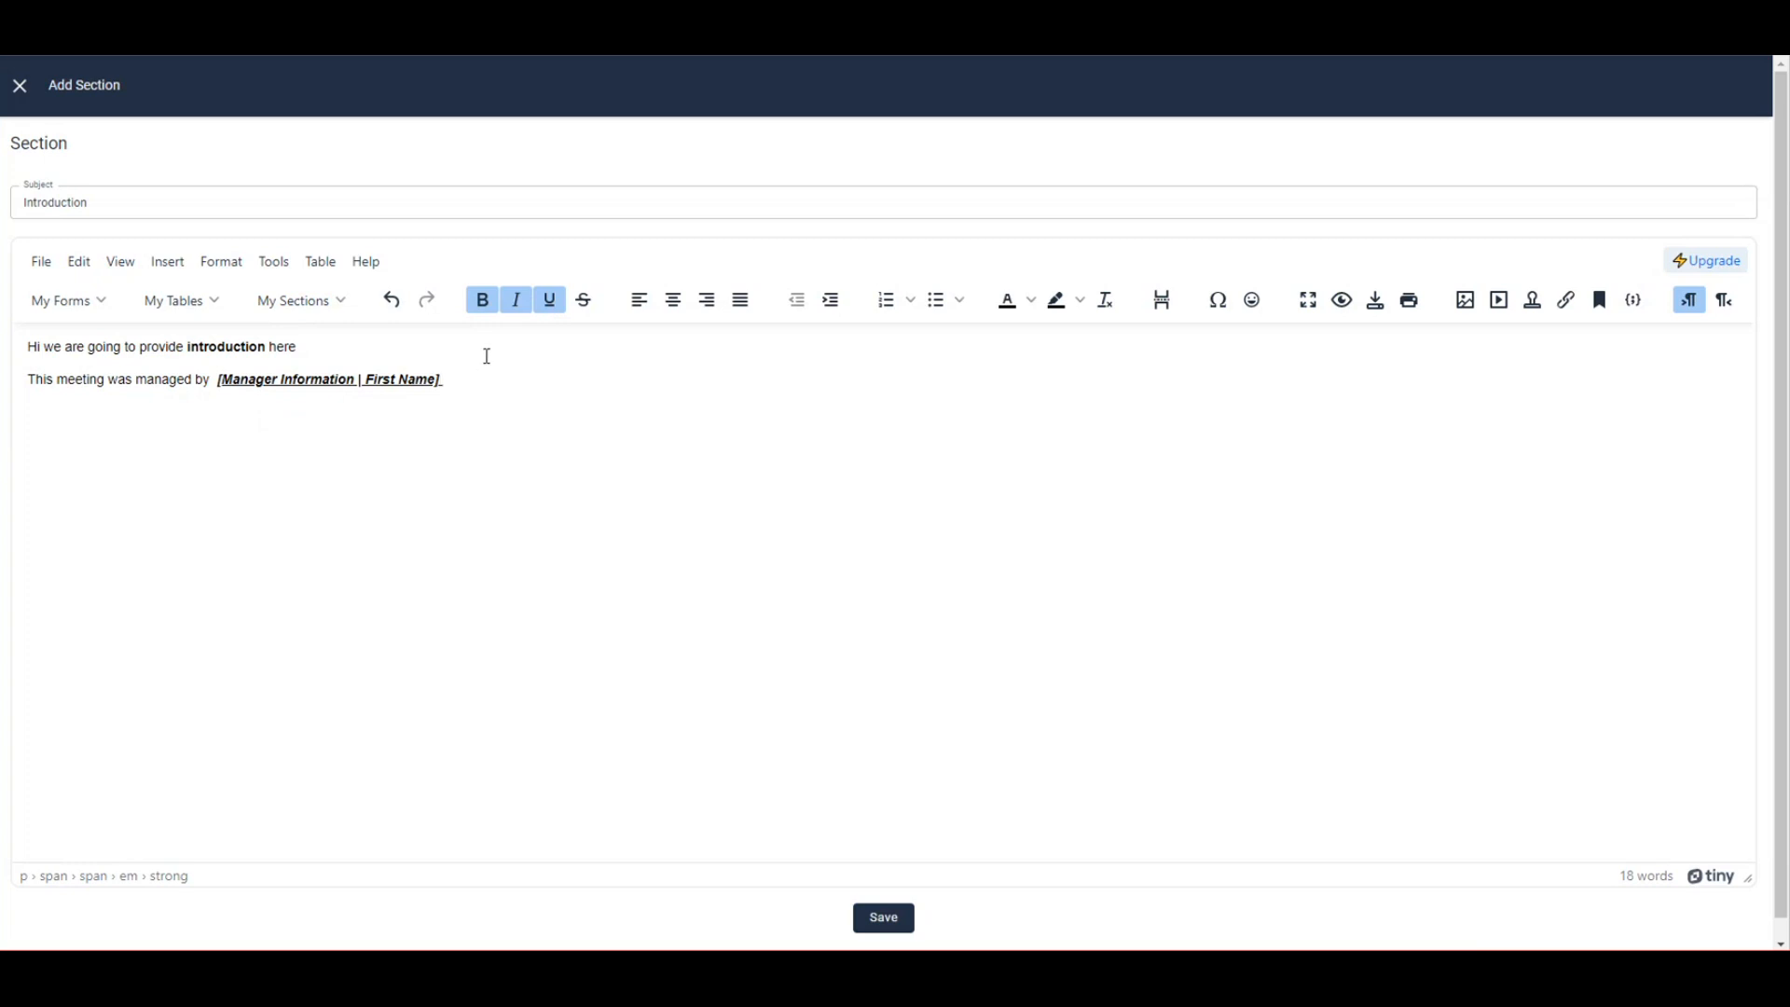
# Turn off bold, italic and underline and return to just after the First Name field.
pyautogui.click(519, 303)
pyautogui.click(548, 303)
pyautogui.click(487, 304)
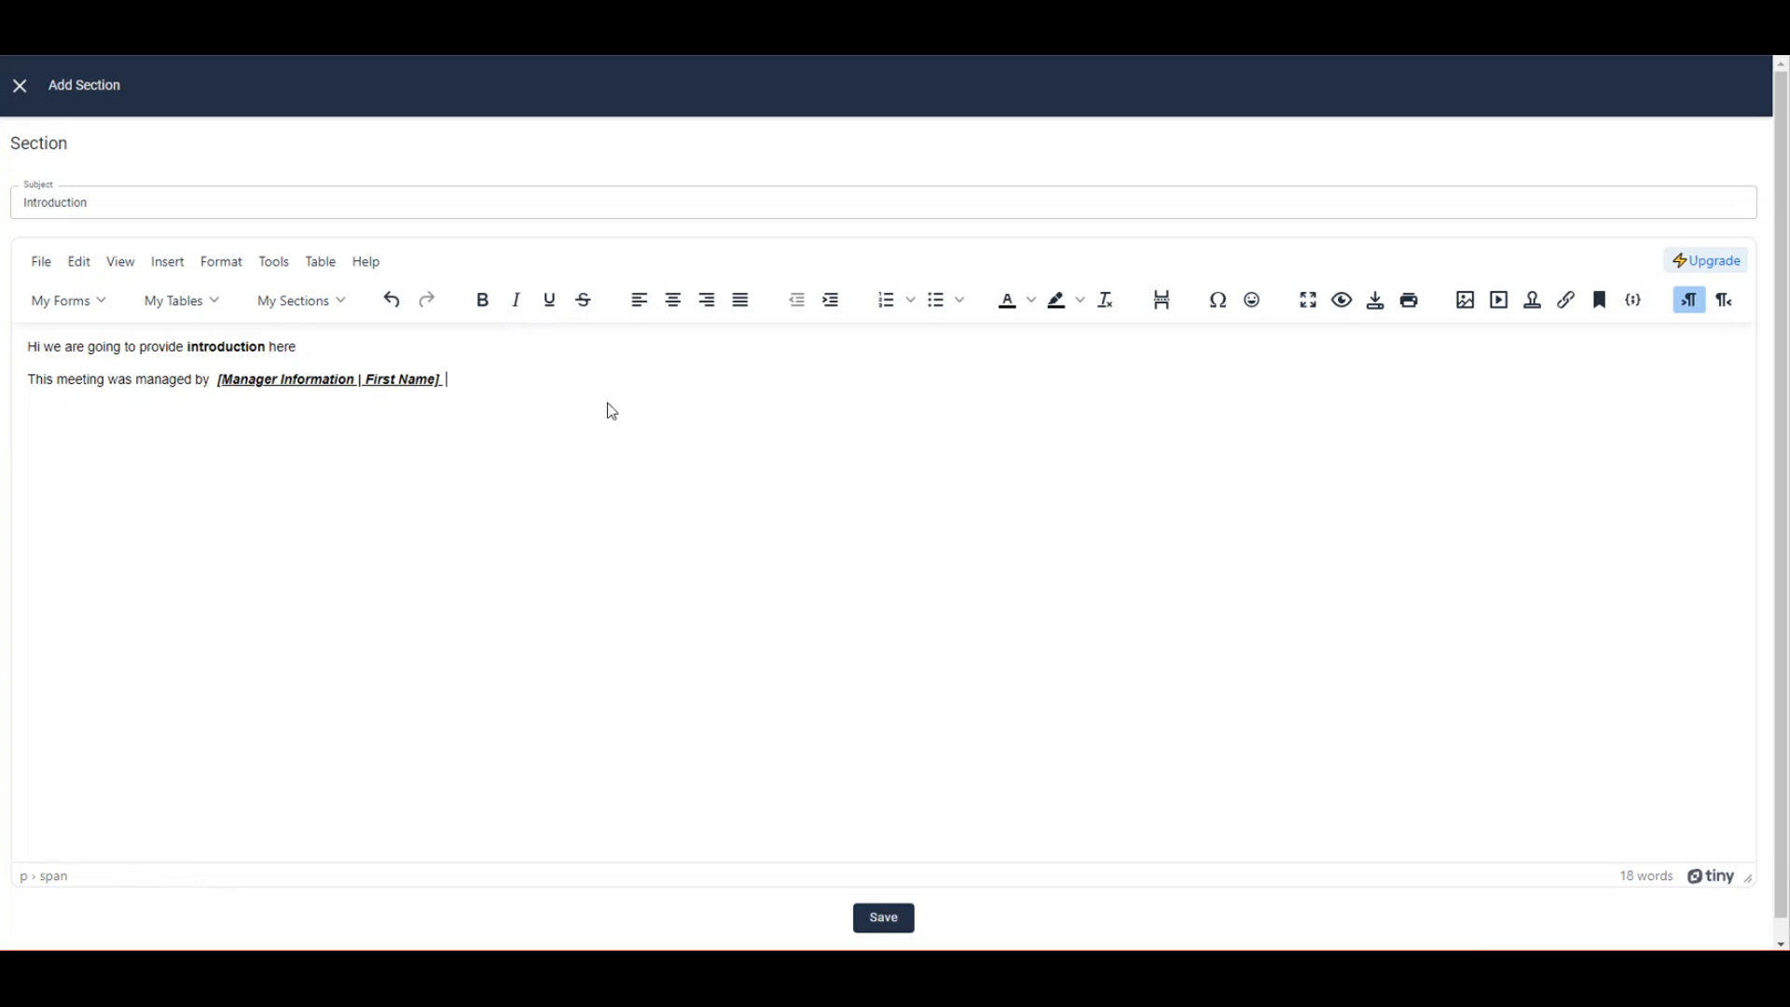
pyautogui.press('BackSpace')
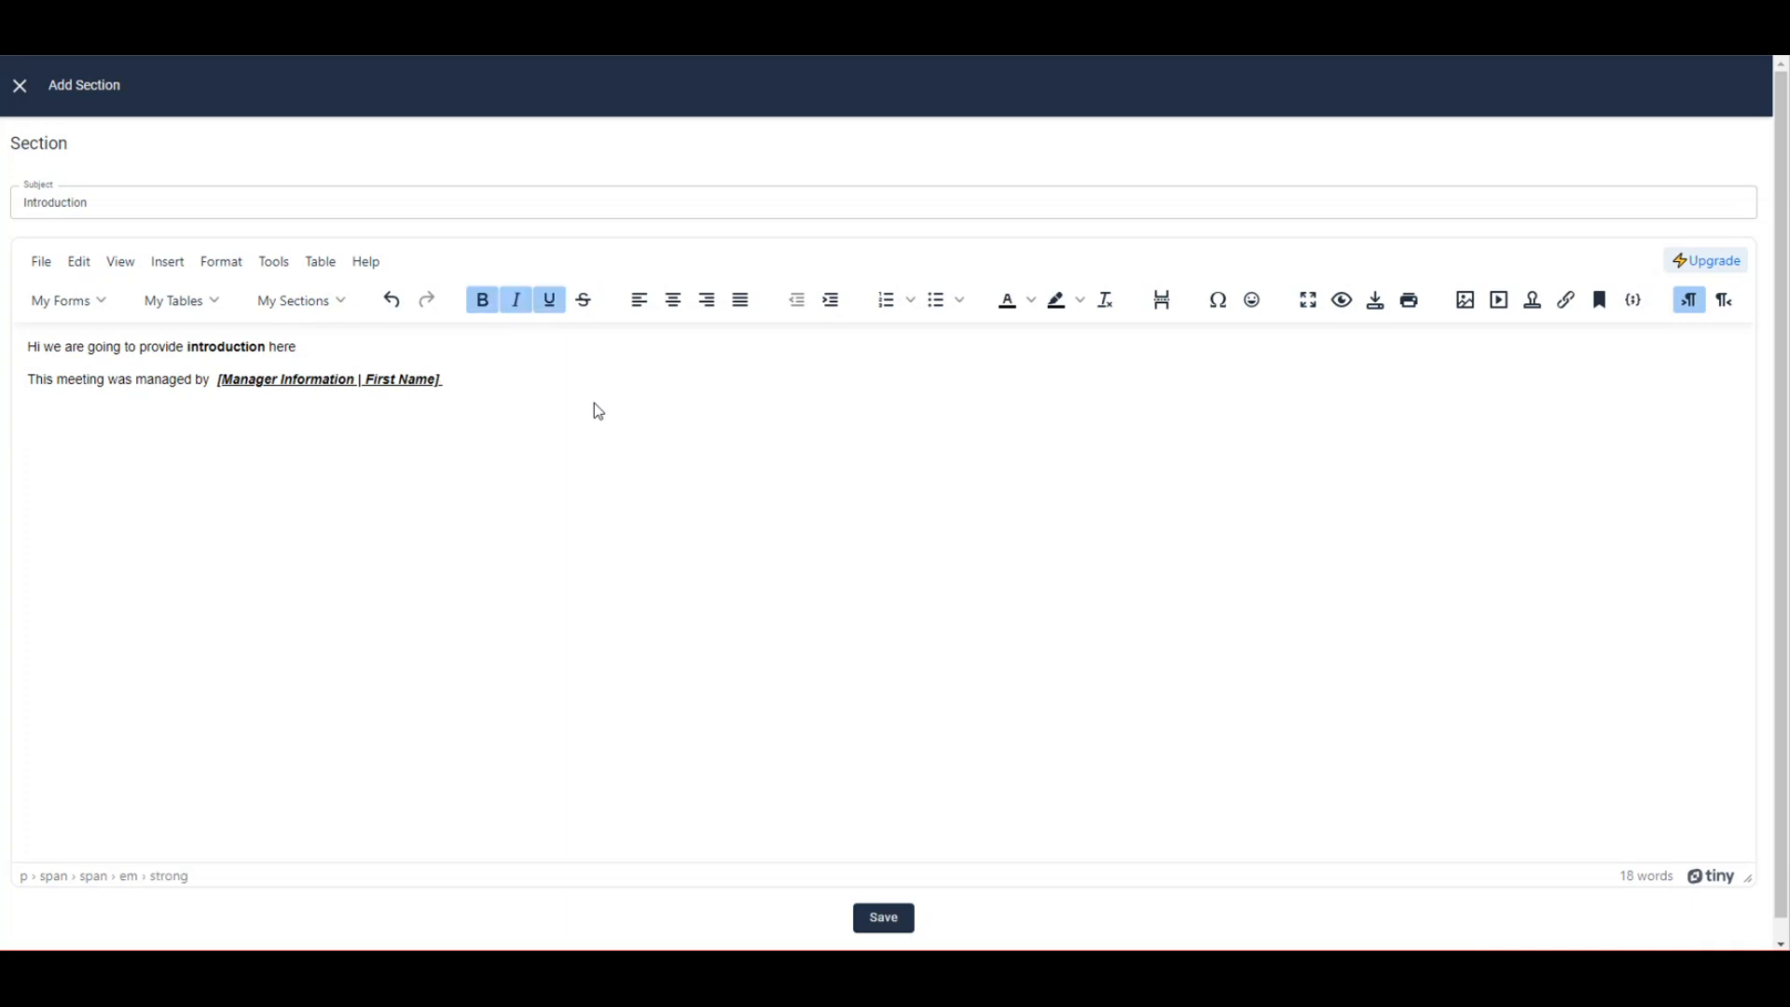
# Insert the Manager Information Last Name field, then turn off underline, italic and bold.
pyautogui.click(91, 301)
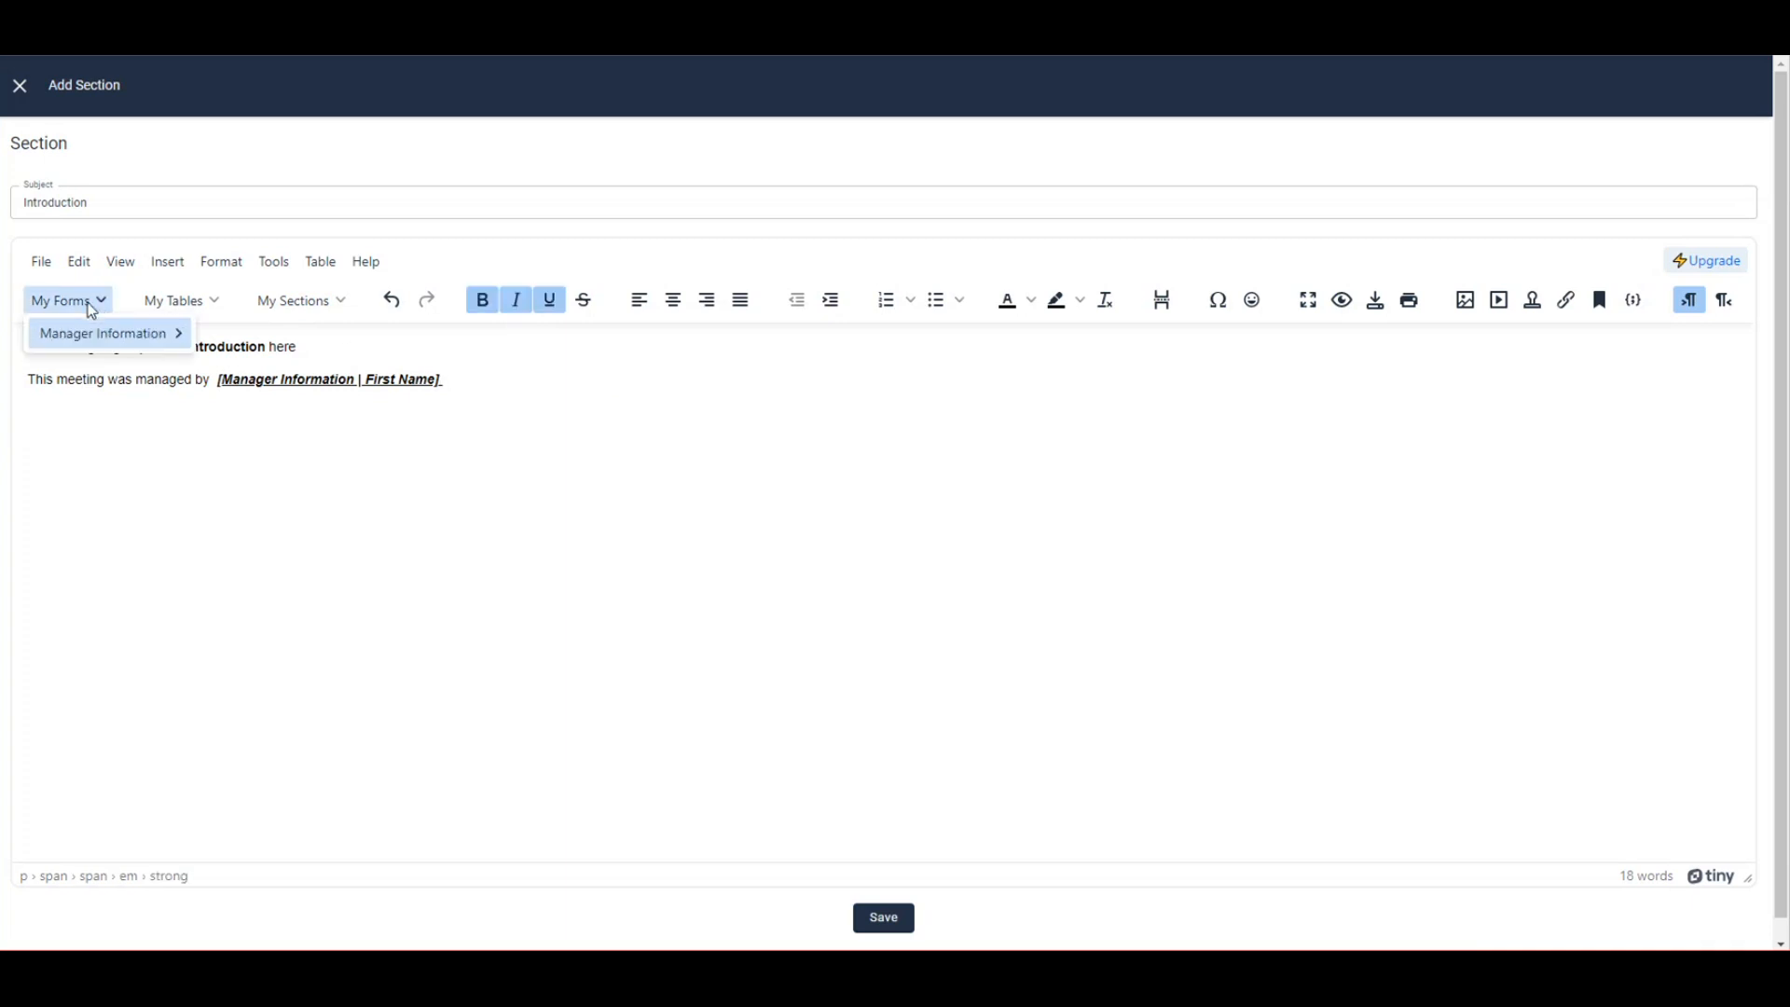
pyautogui.moveTo(149, 333)
pyautogui.click(271, 377)
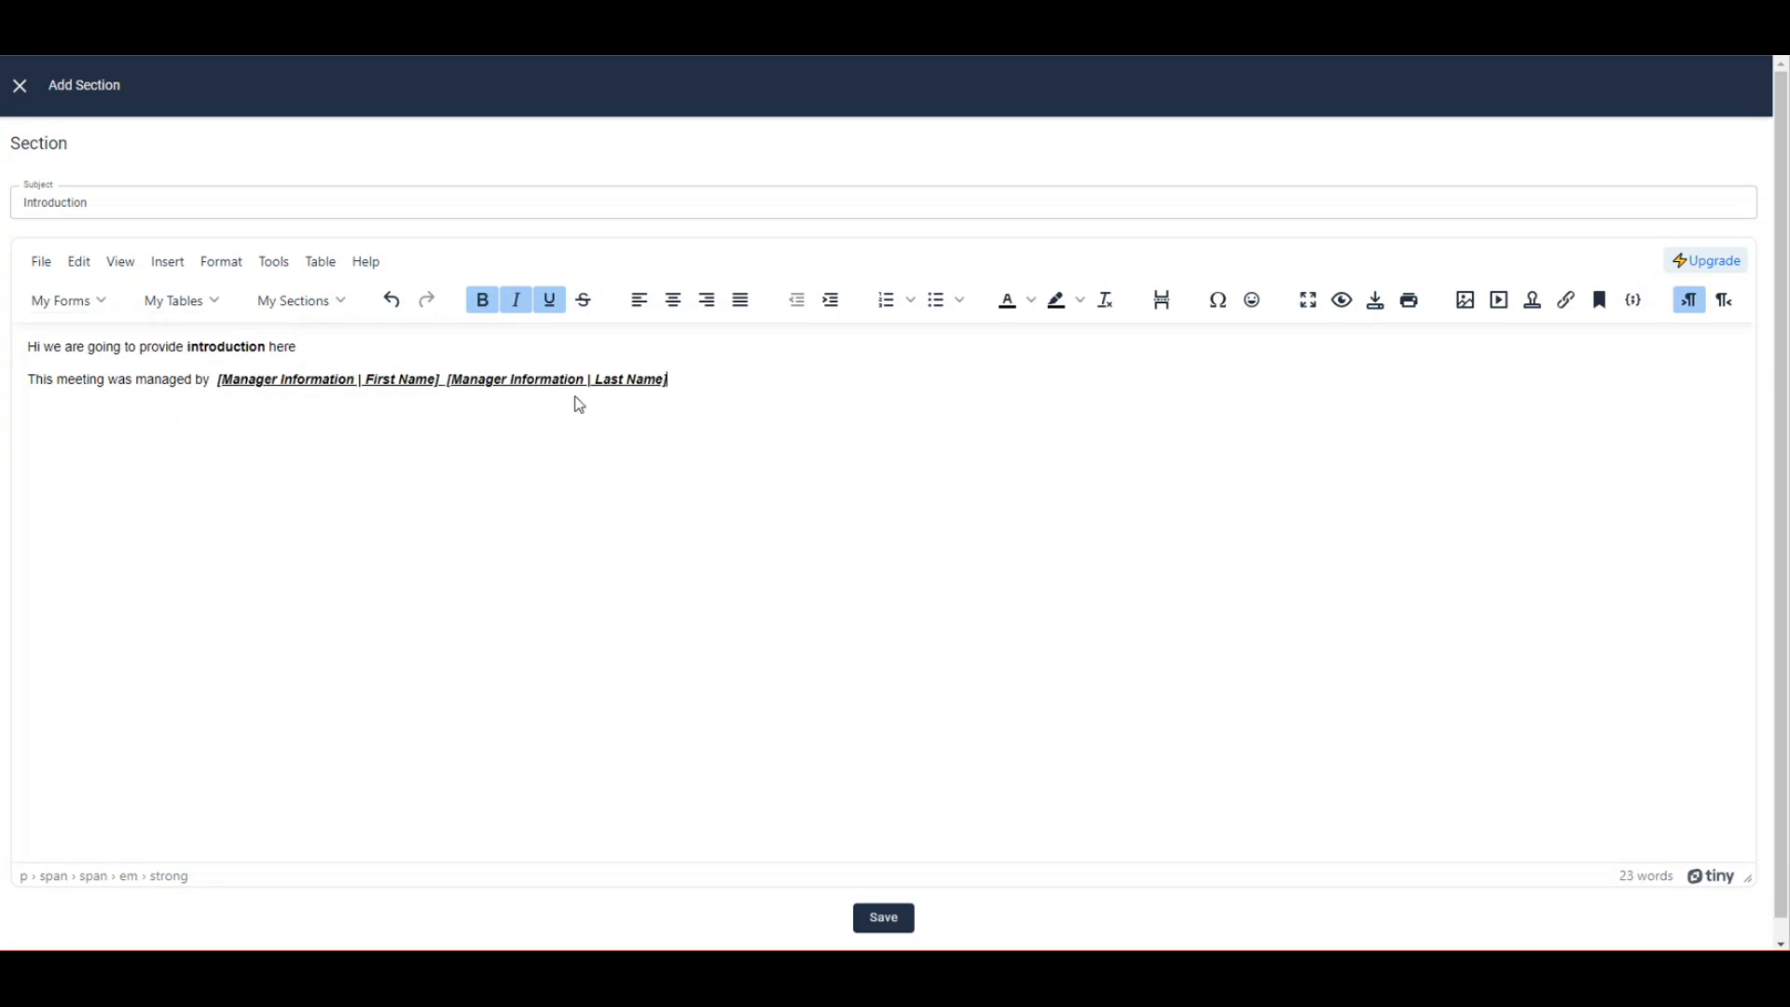
pyautogui.moveTo(678, 381); pyautogui.dragTo(446, 381)
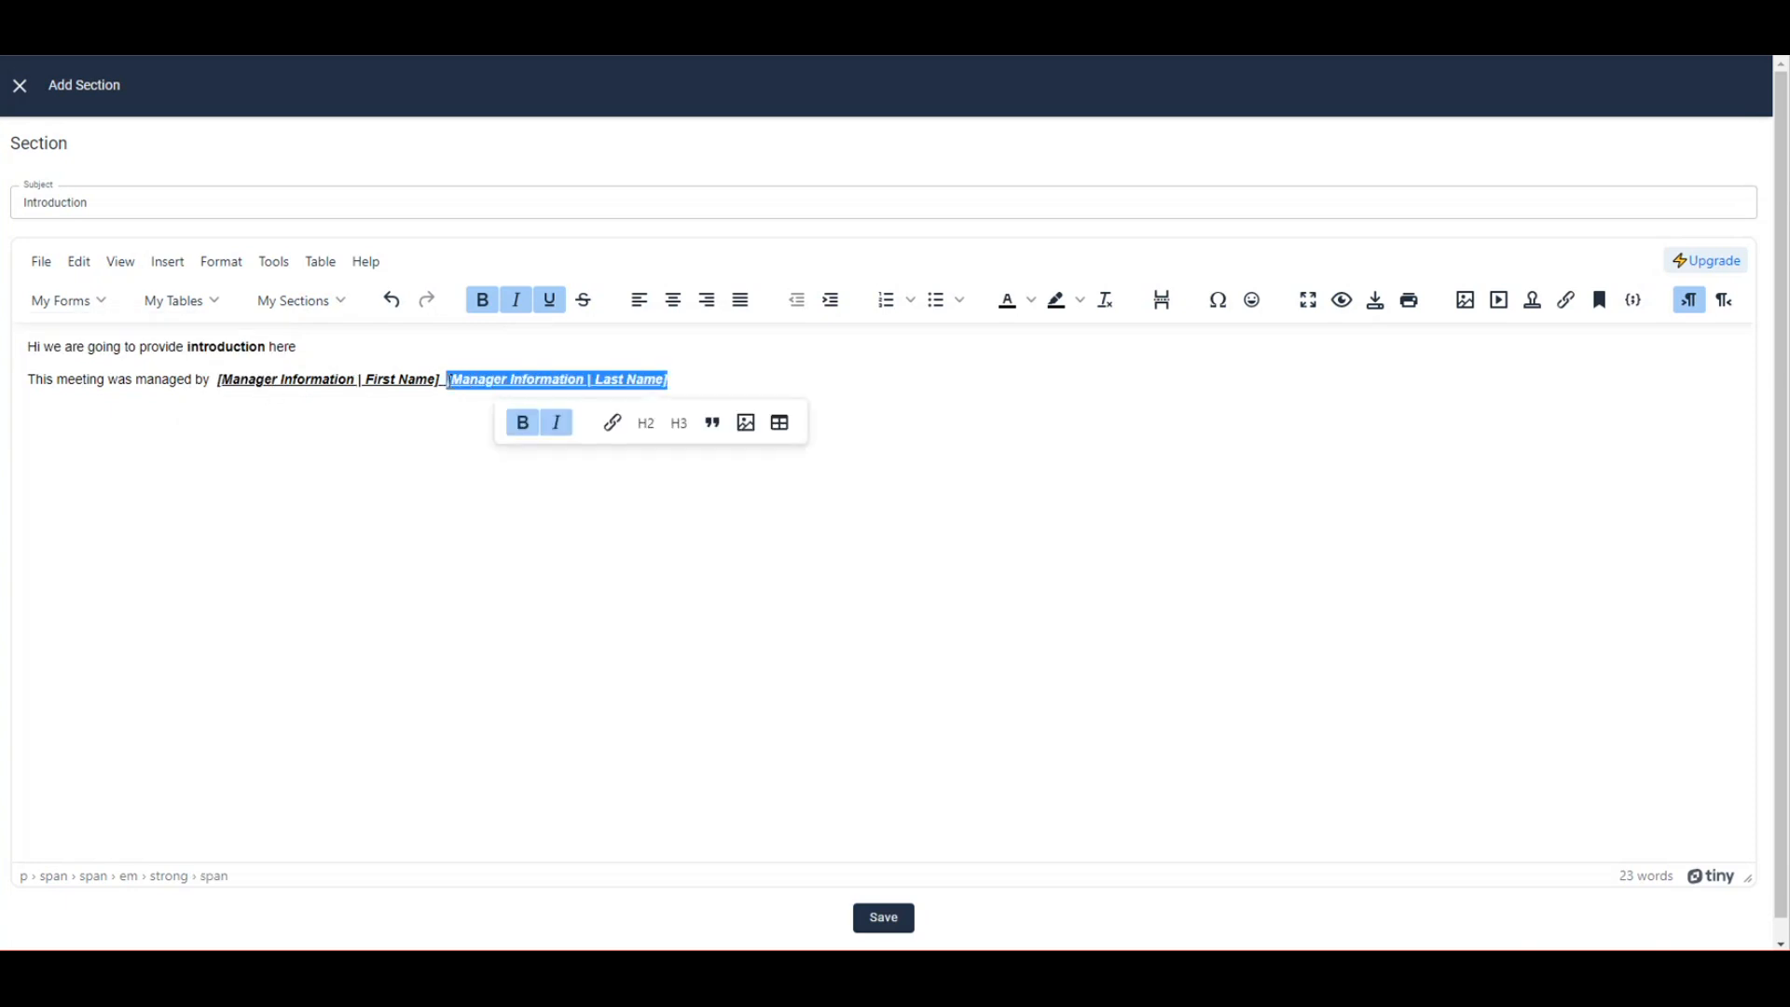
pyautogui.click(700, 373)
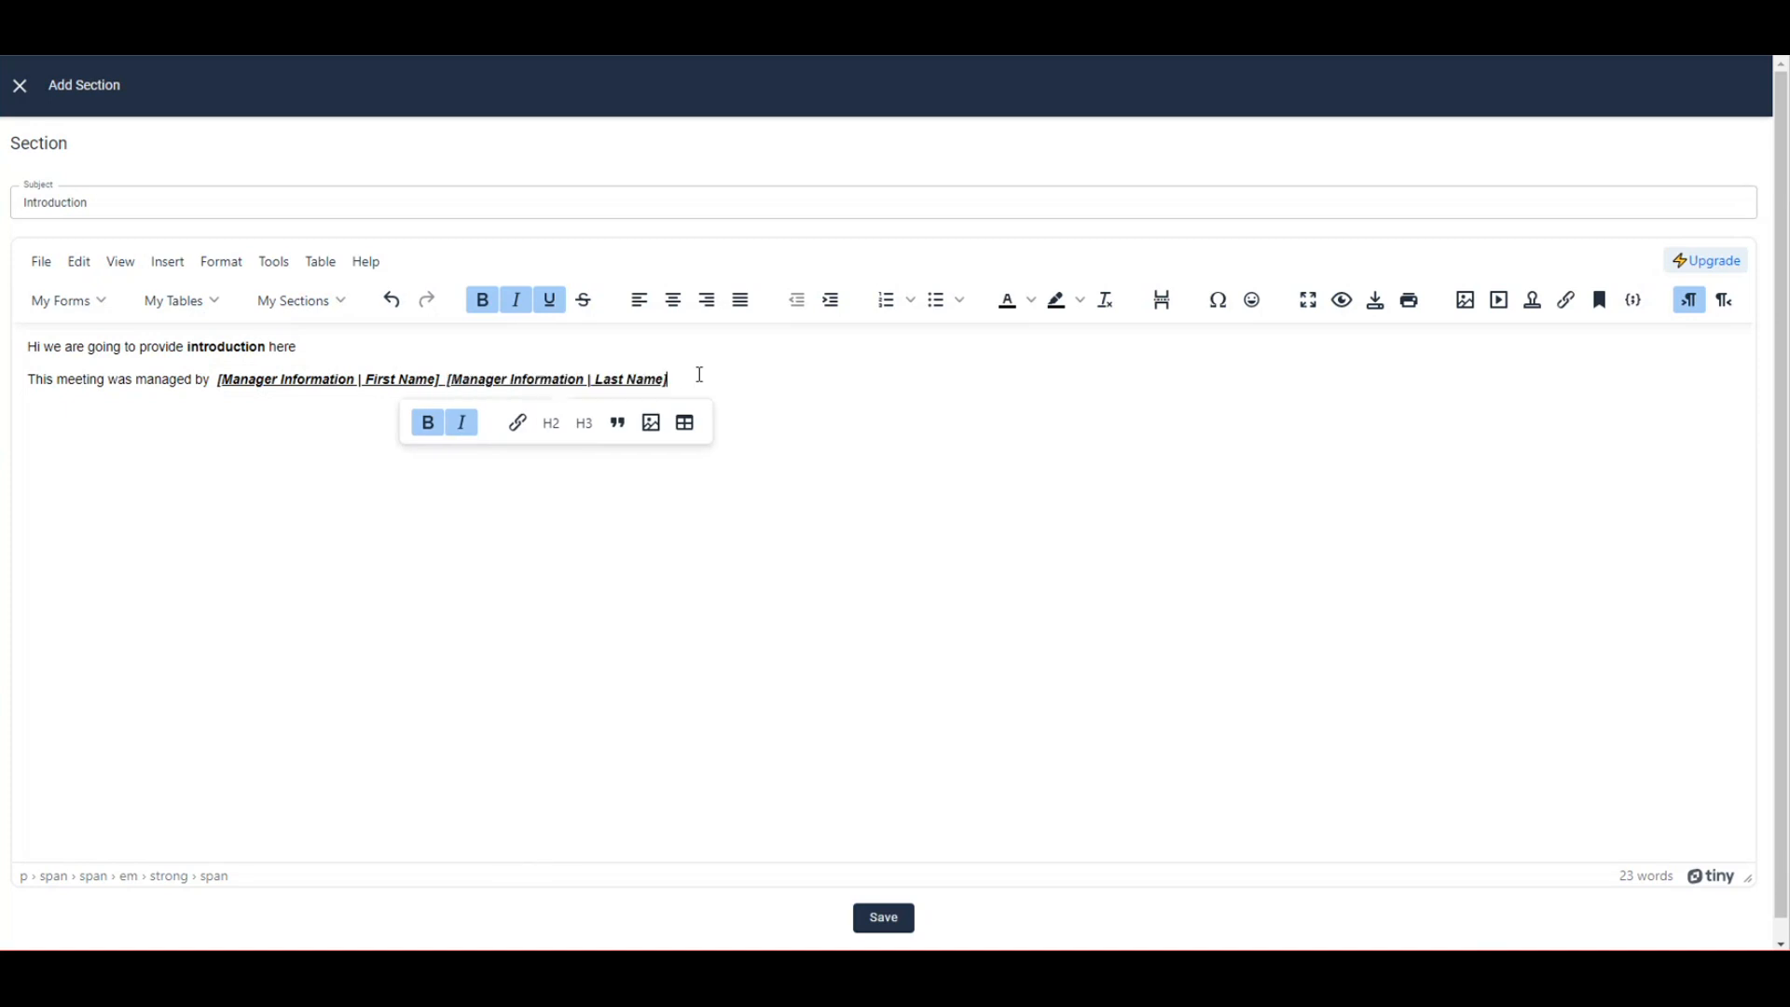
pyautogui.click(550, 299)
pyautogui.click(516, 299)
pyautogui.click(482, 299)
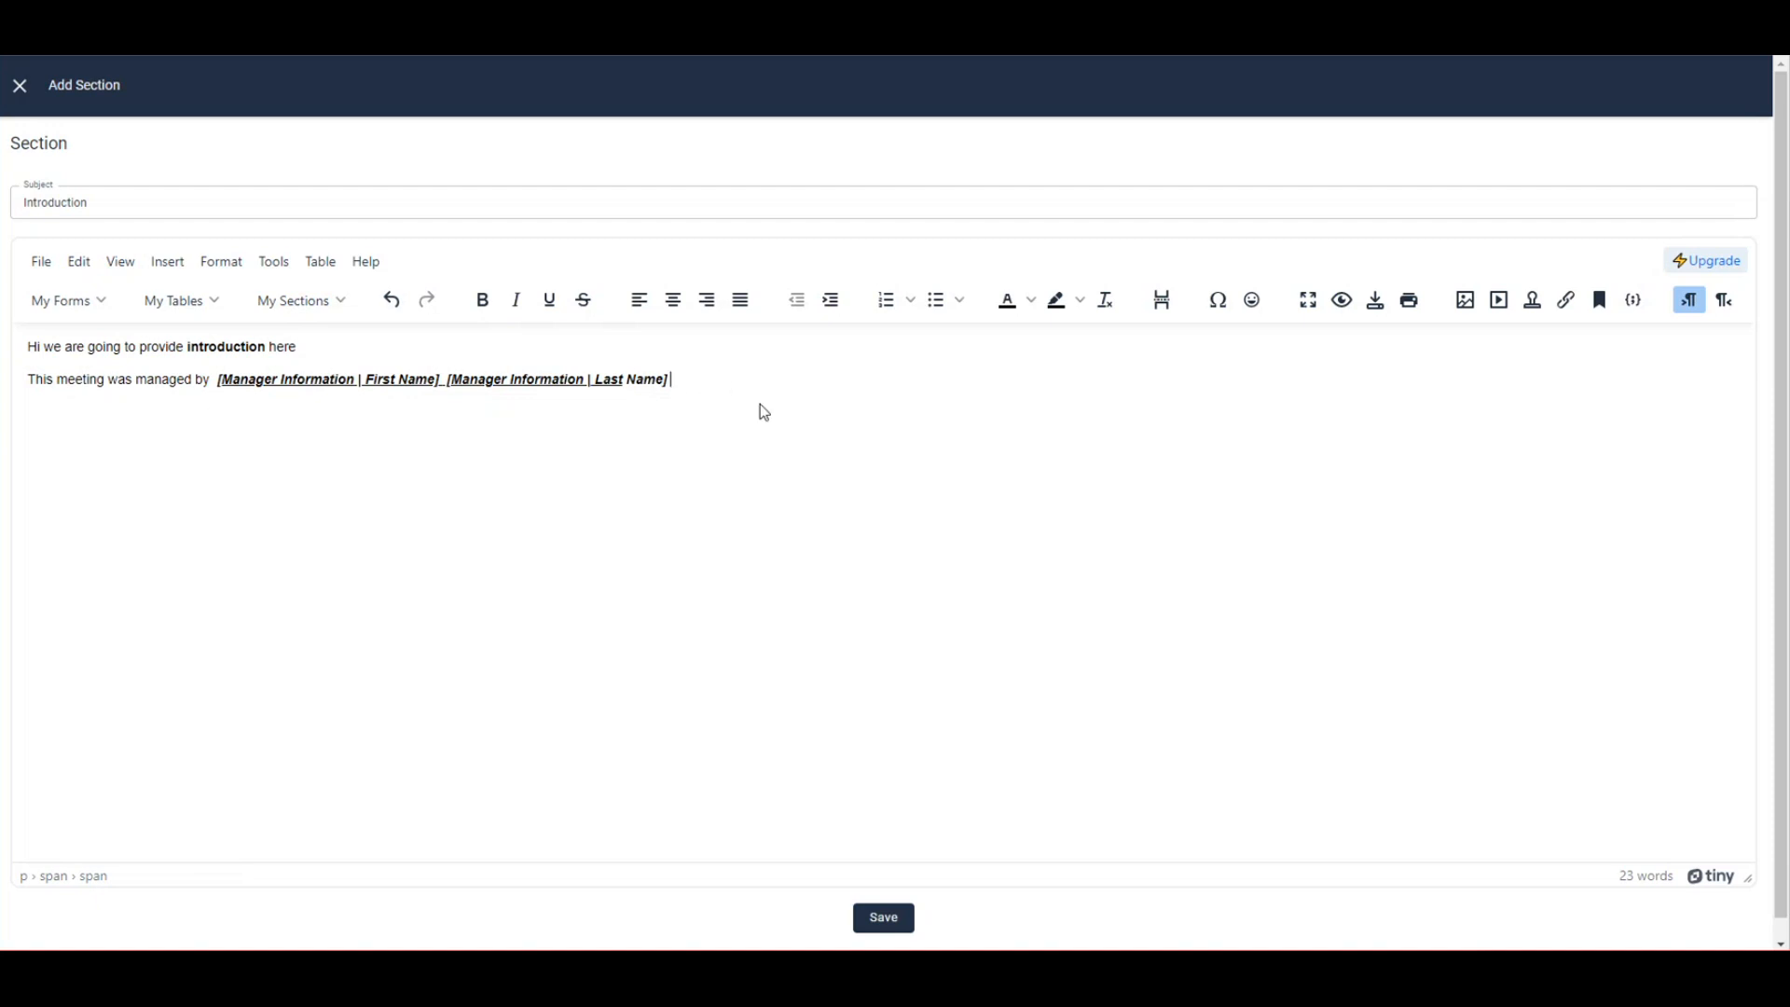
# Finish the line with 'and we had collected attendance of following members.' and insert the Attendance of Managers table.
pyautogui.write('and we had collected attenda')
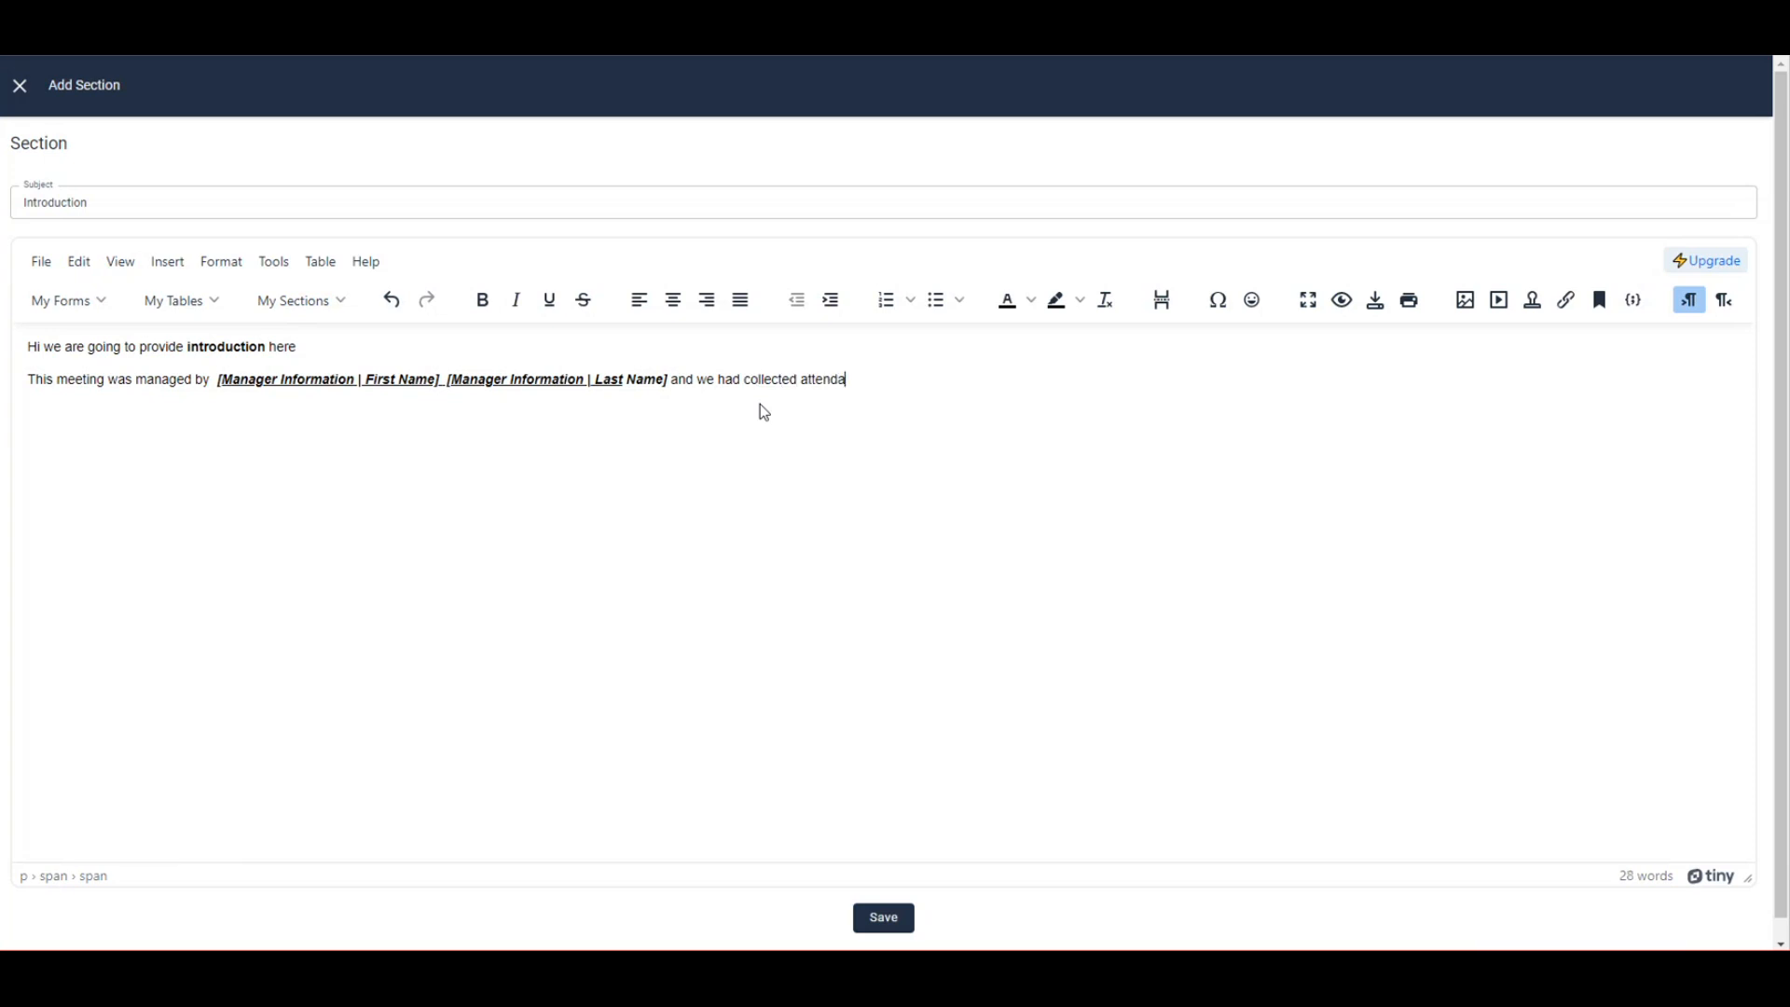
pyautogui.write('nce of following members')
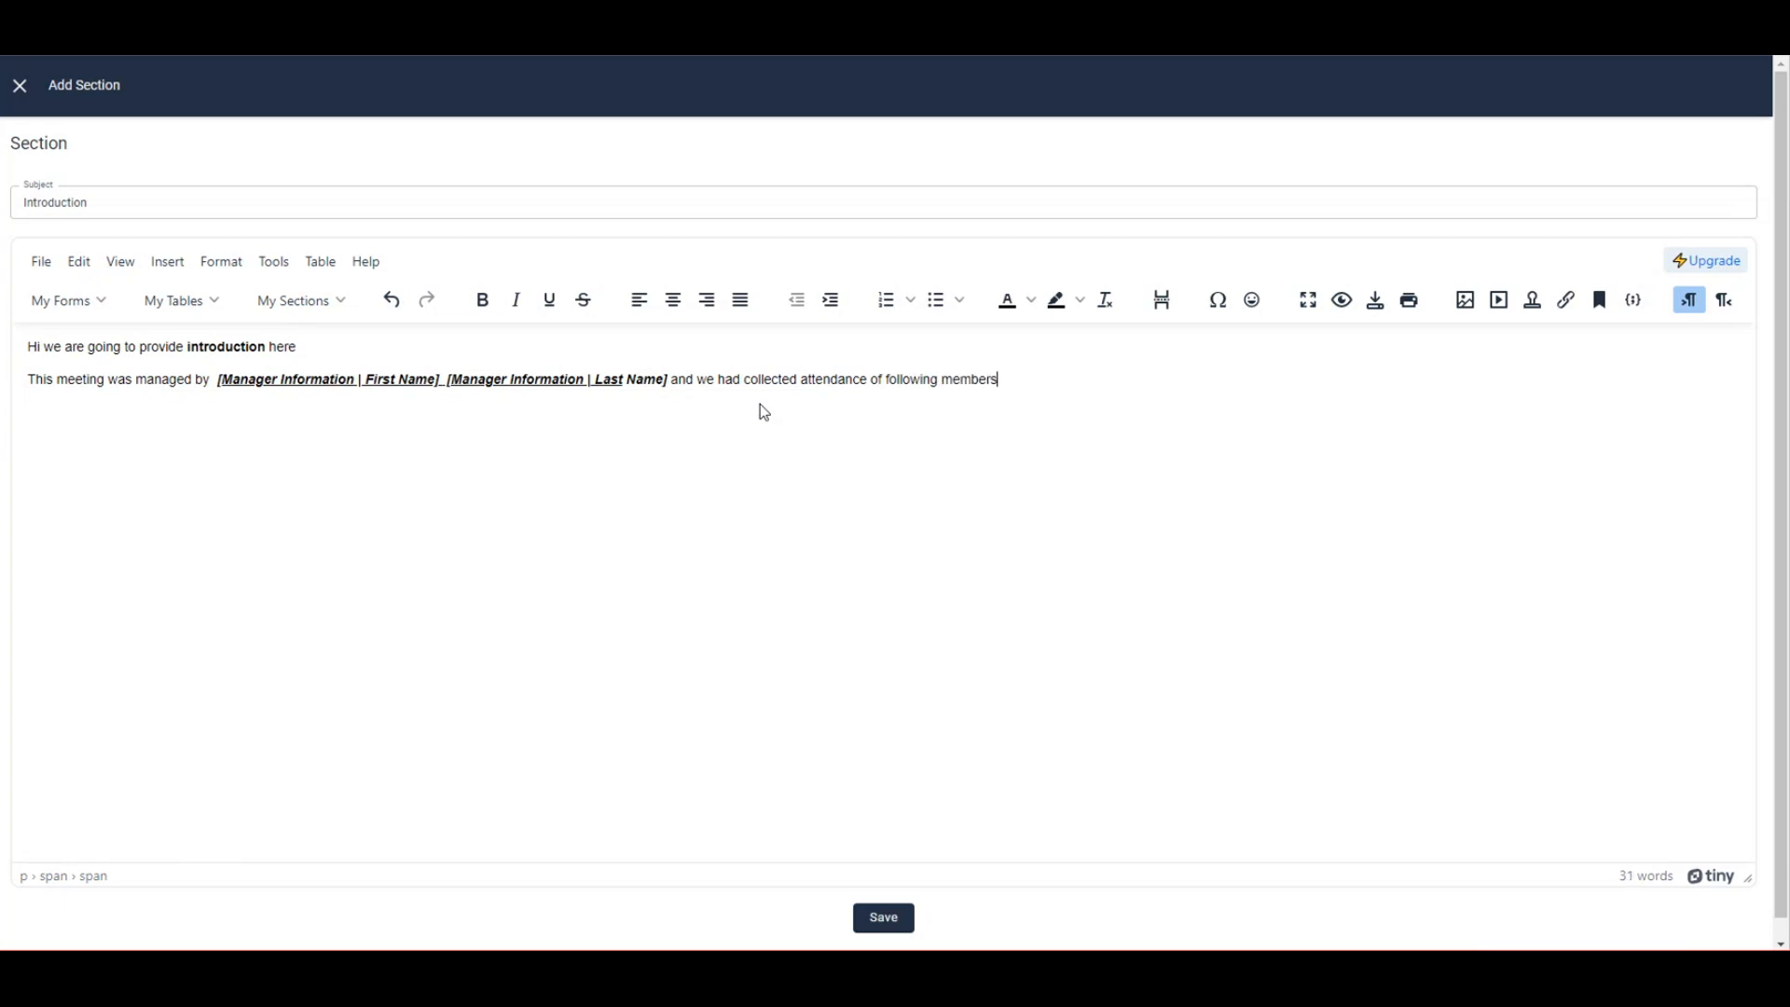
pyautogui.write('.')
pyautogui.press('Return')
pyautogui.click(179, 300)
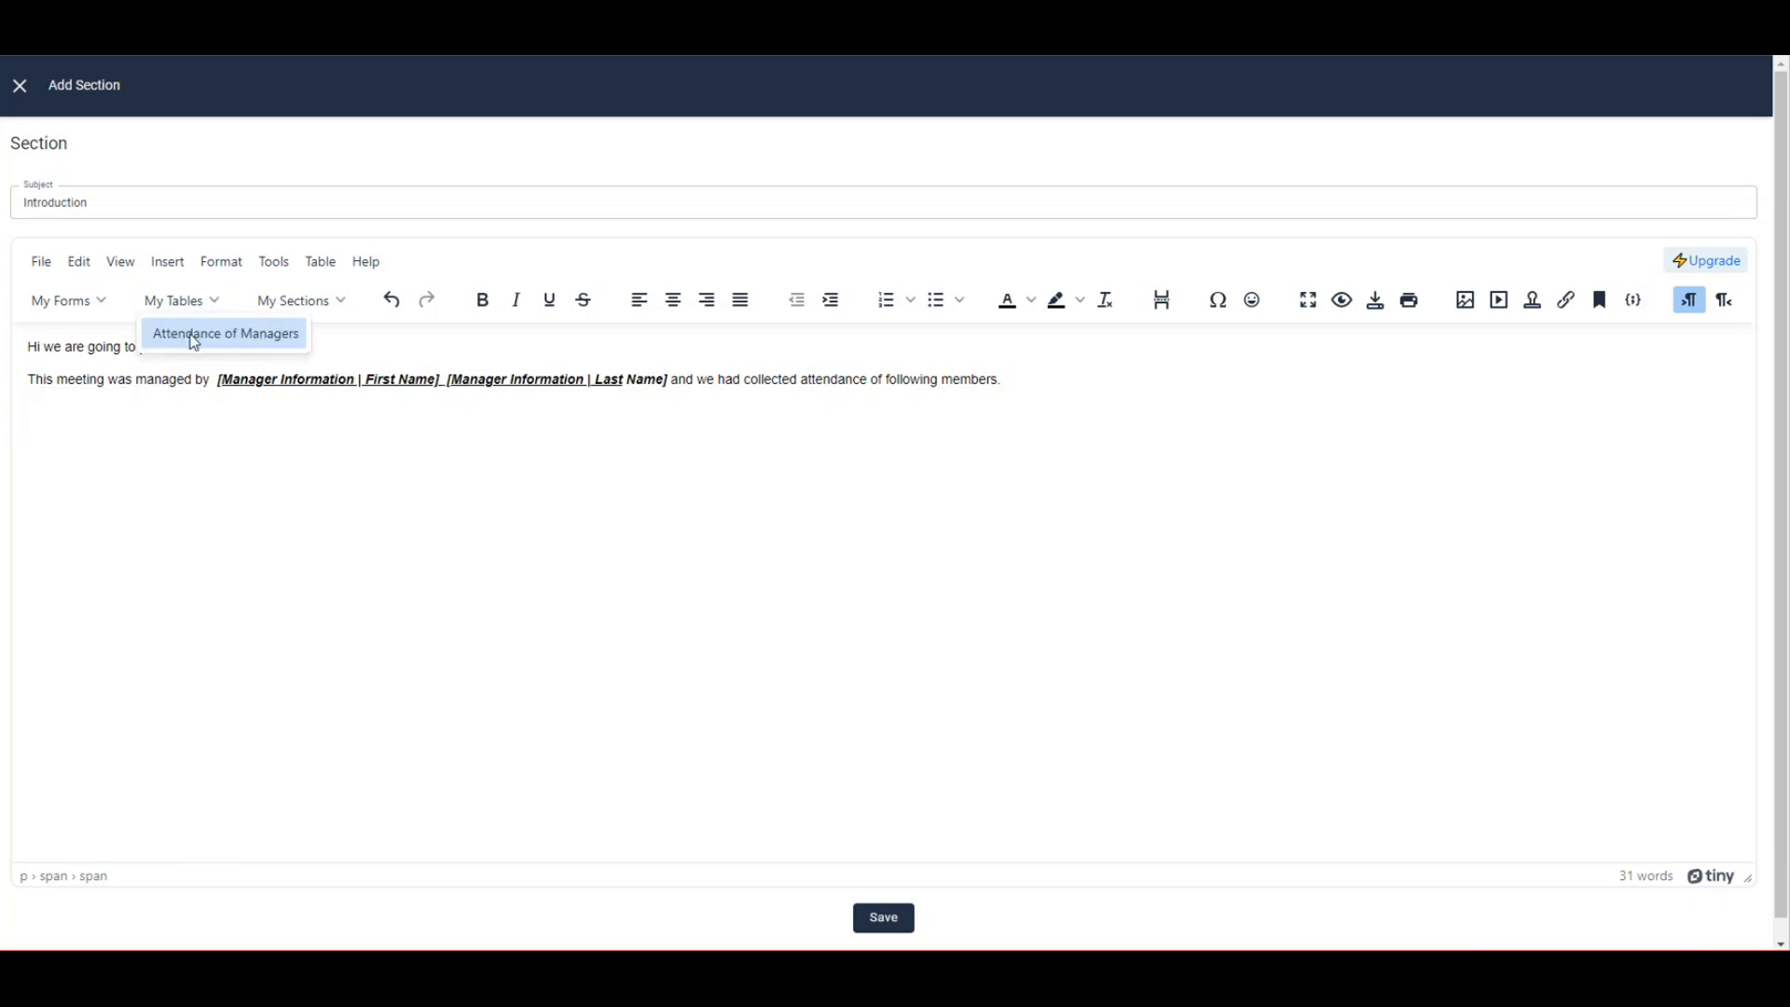
pyautogui.click(266, 338)
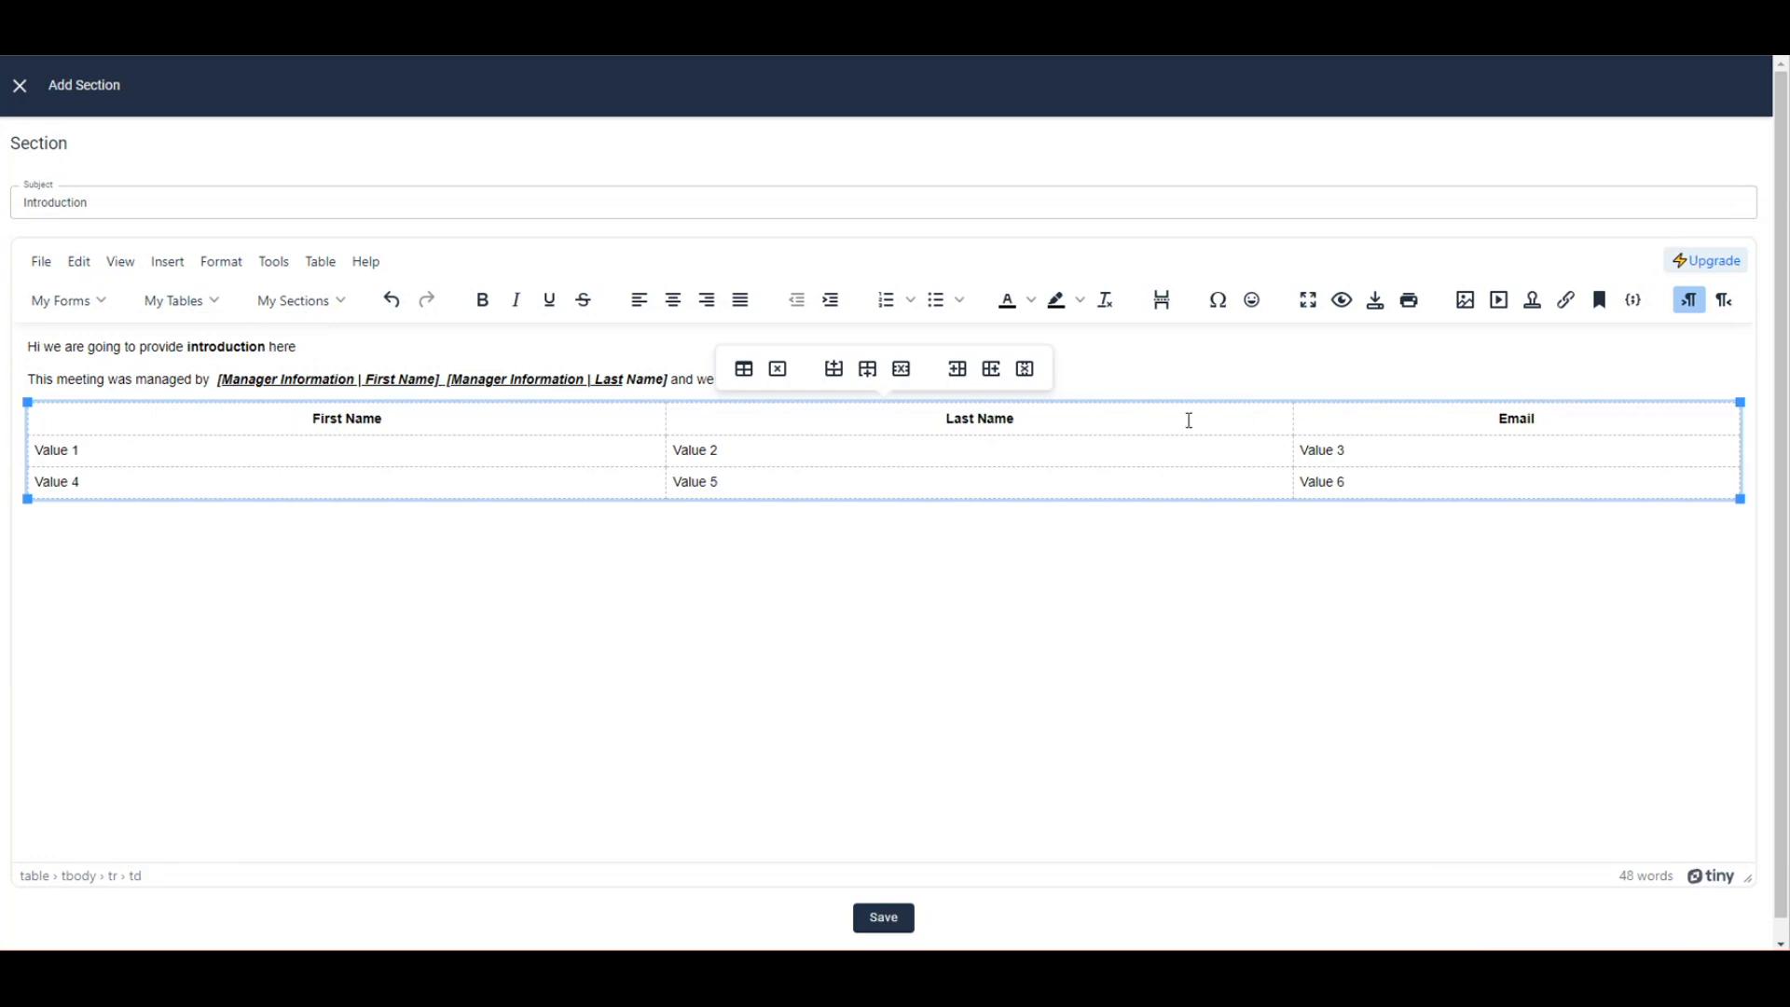
# Add a blank line above the table and two blank lines below it.
pyautogui.click(1128, 379)
pyautogui.press('Return')
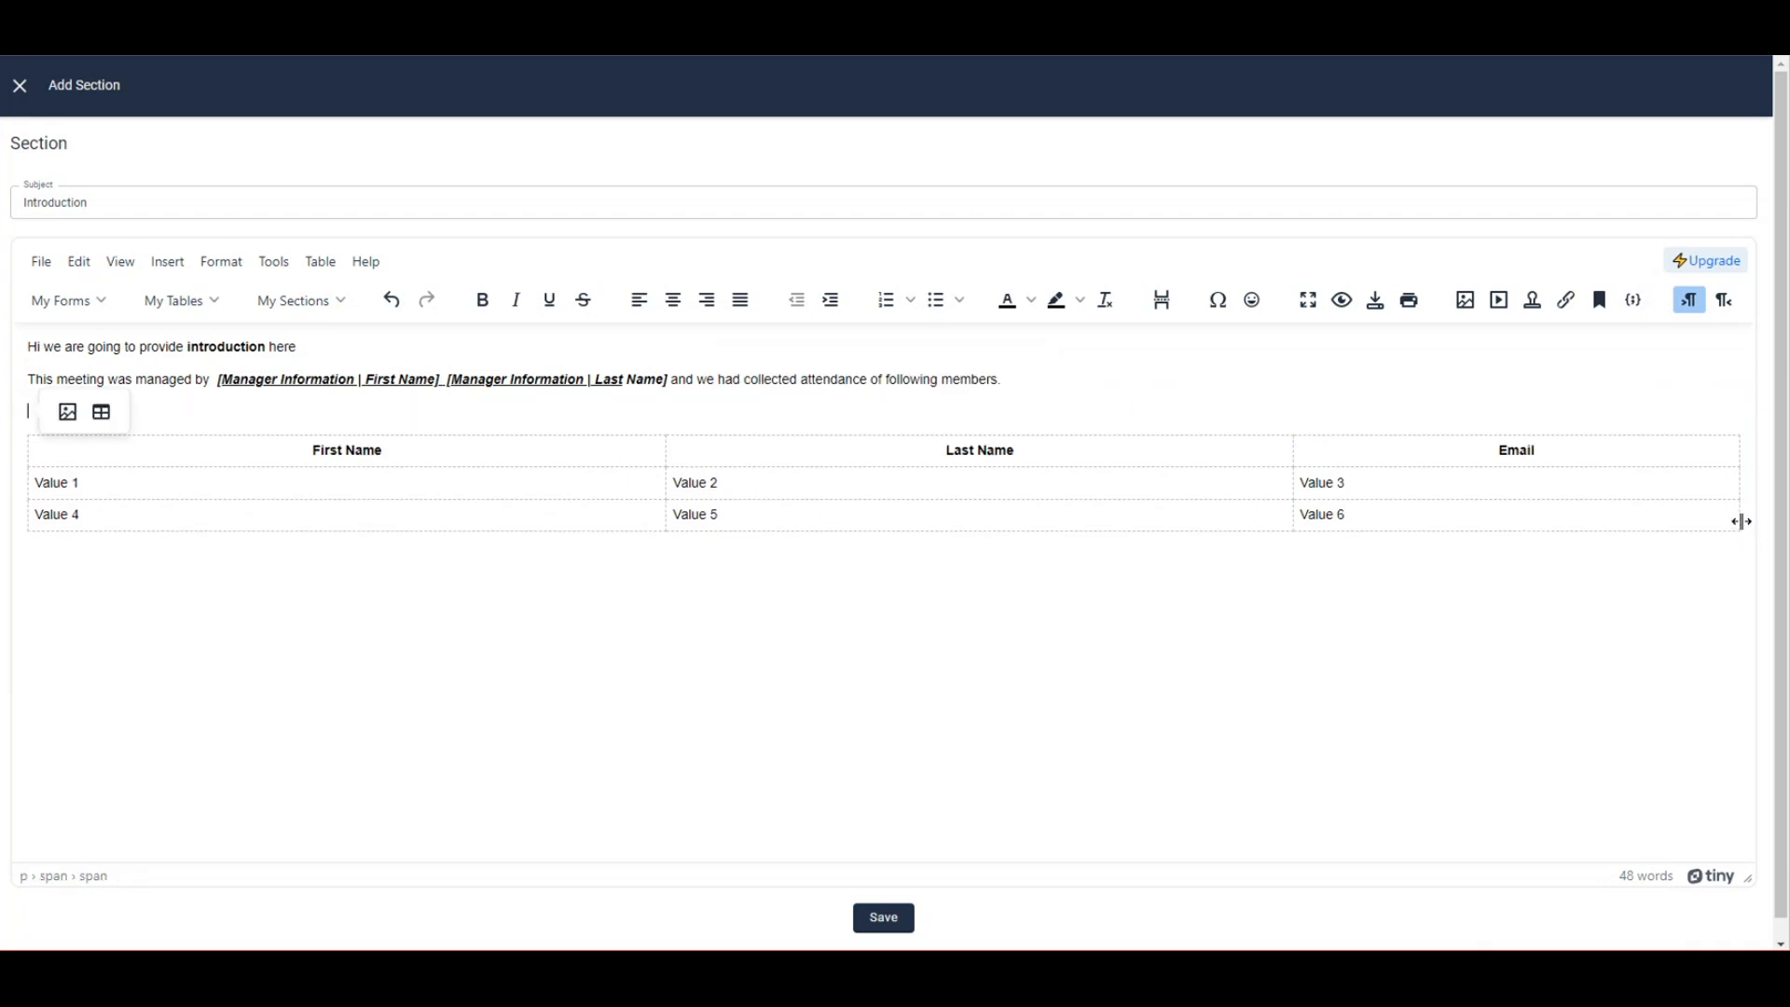
pyautogui.click(1486, 579)
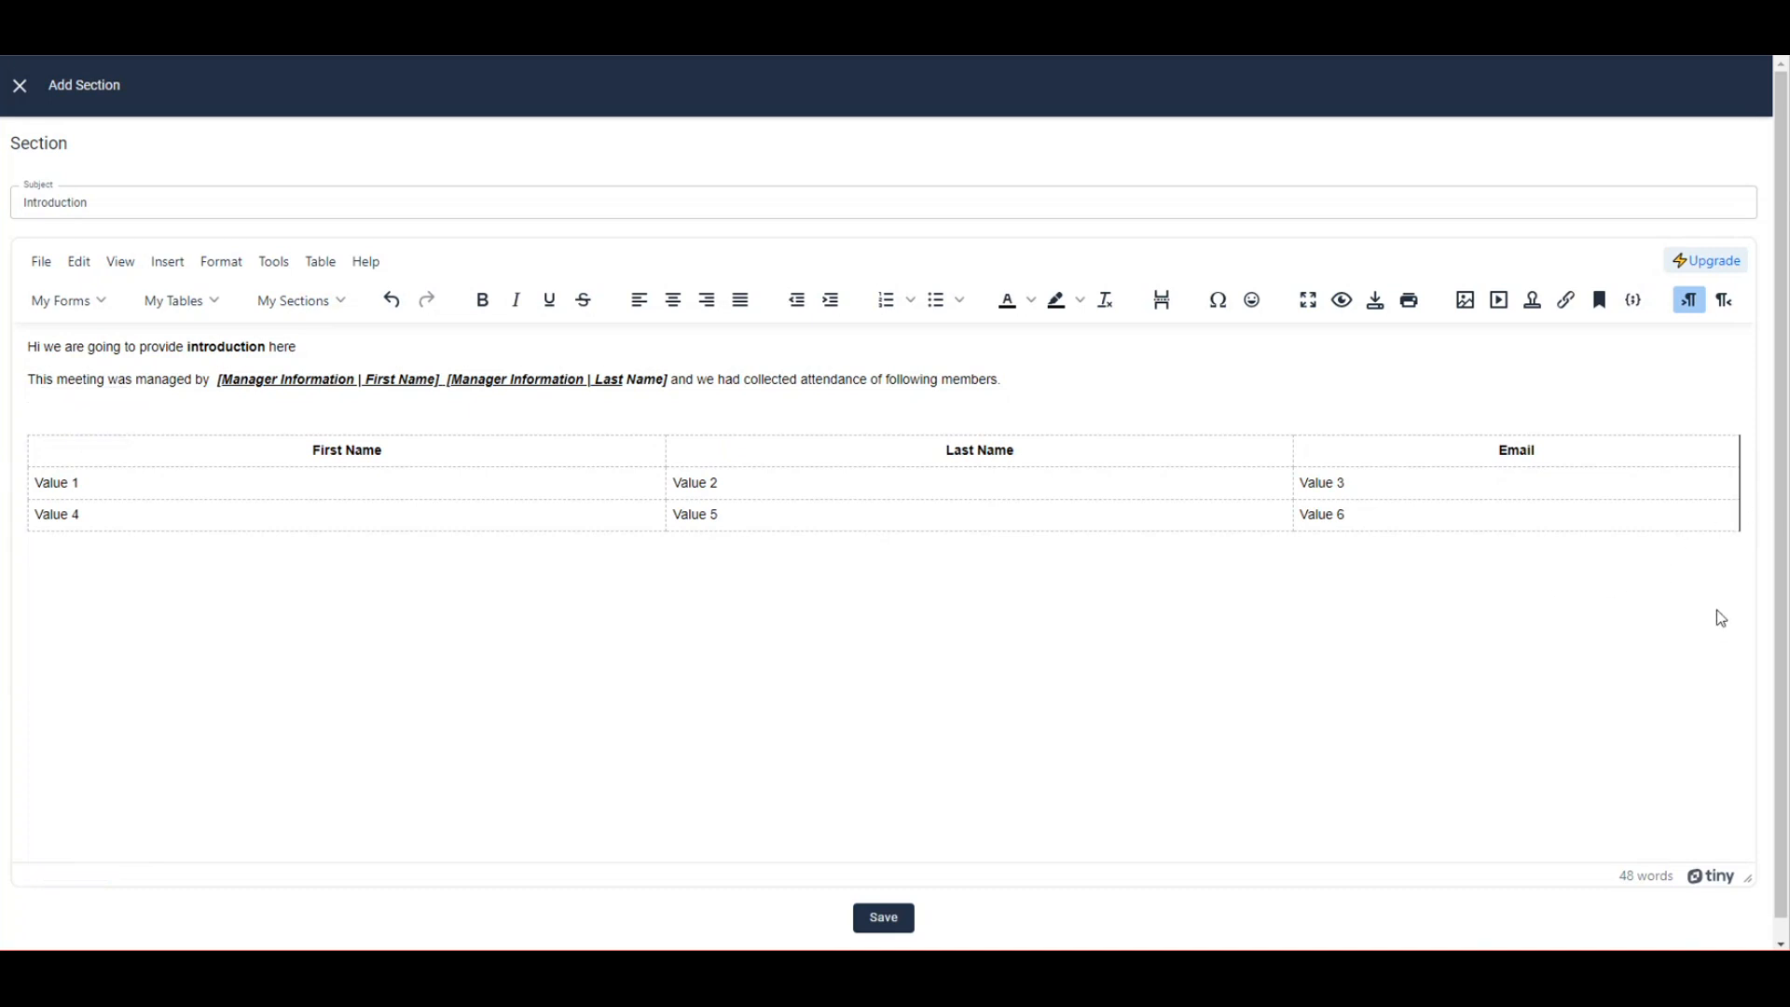
pyautogui.press('Return')
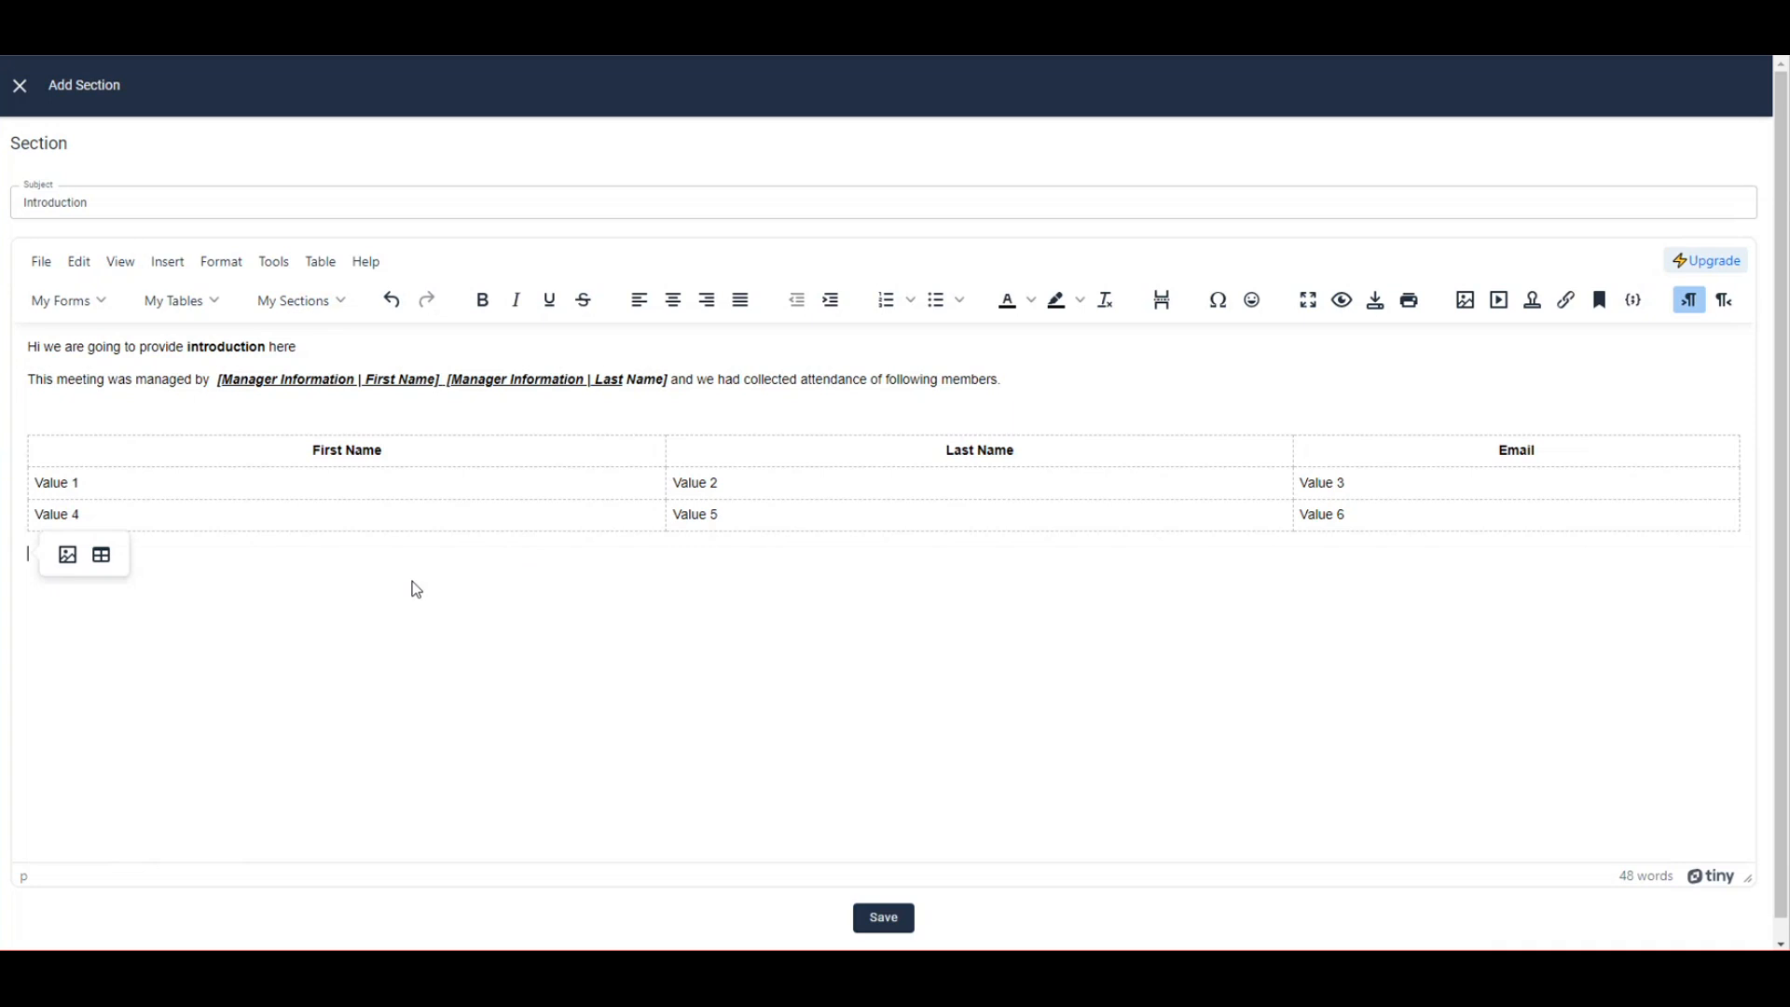
pyautogui.press('Return')
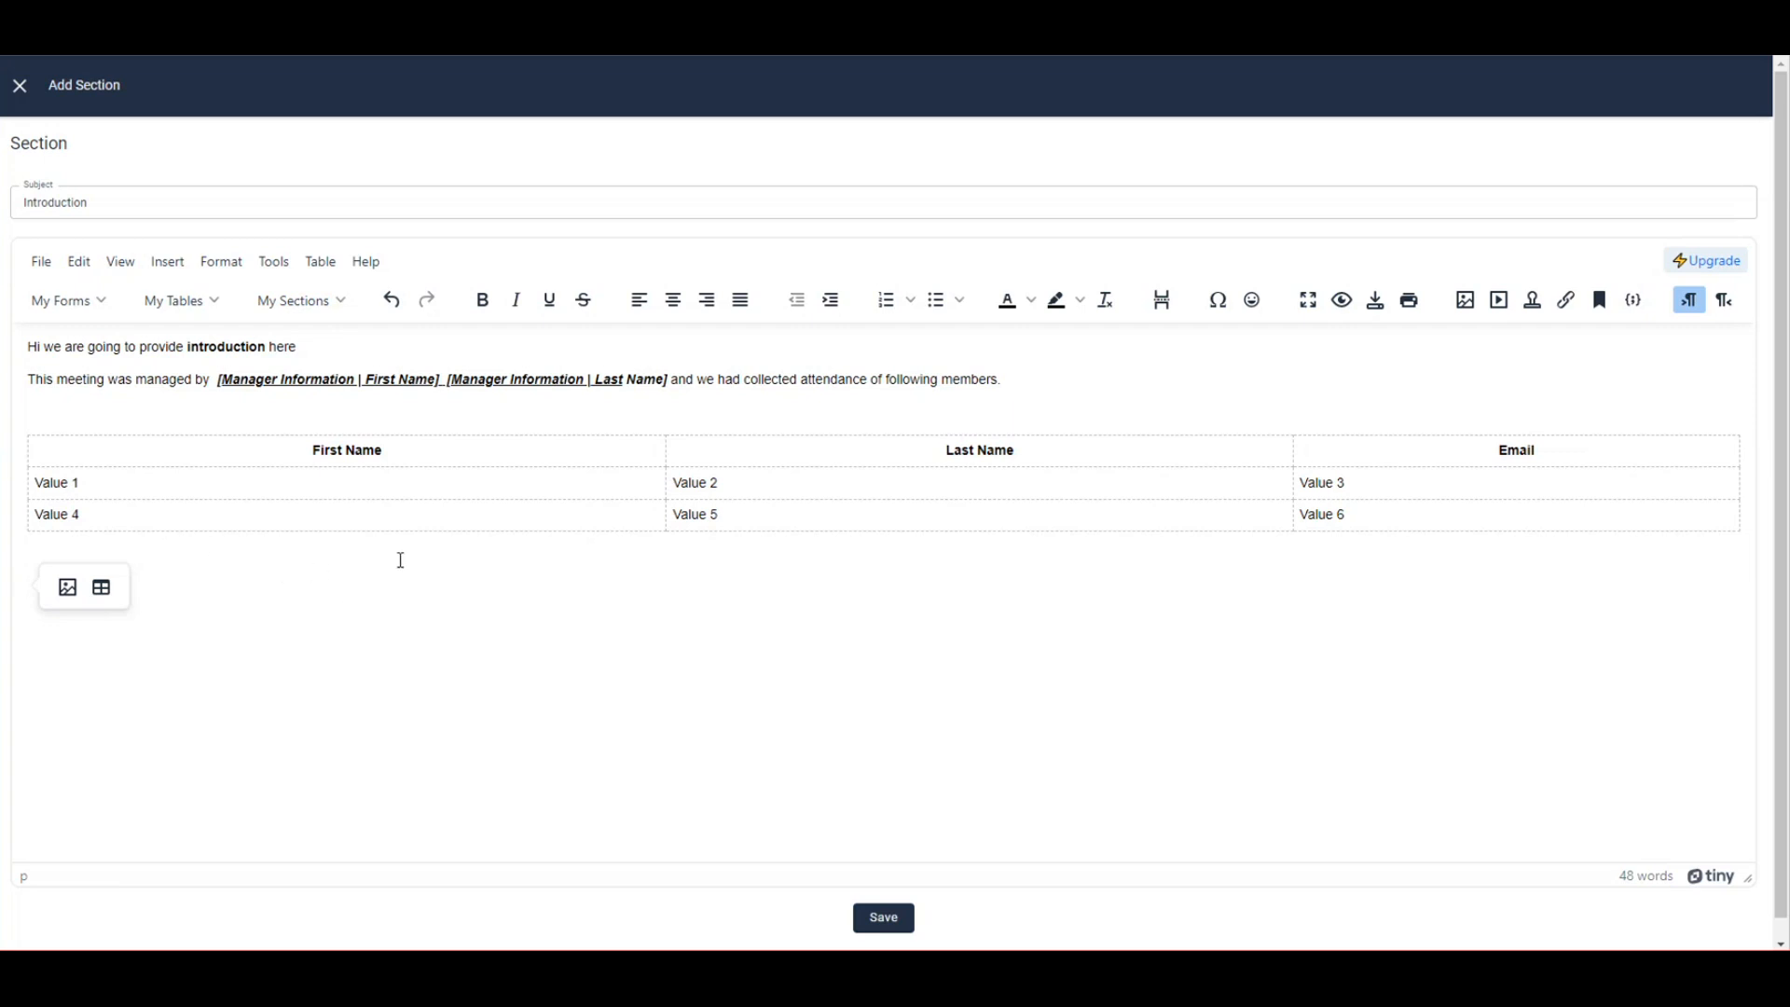
# Add the closing line 'We are ready now' and save the Introduction section.
pyautogui.write('We a')
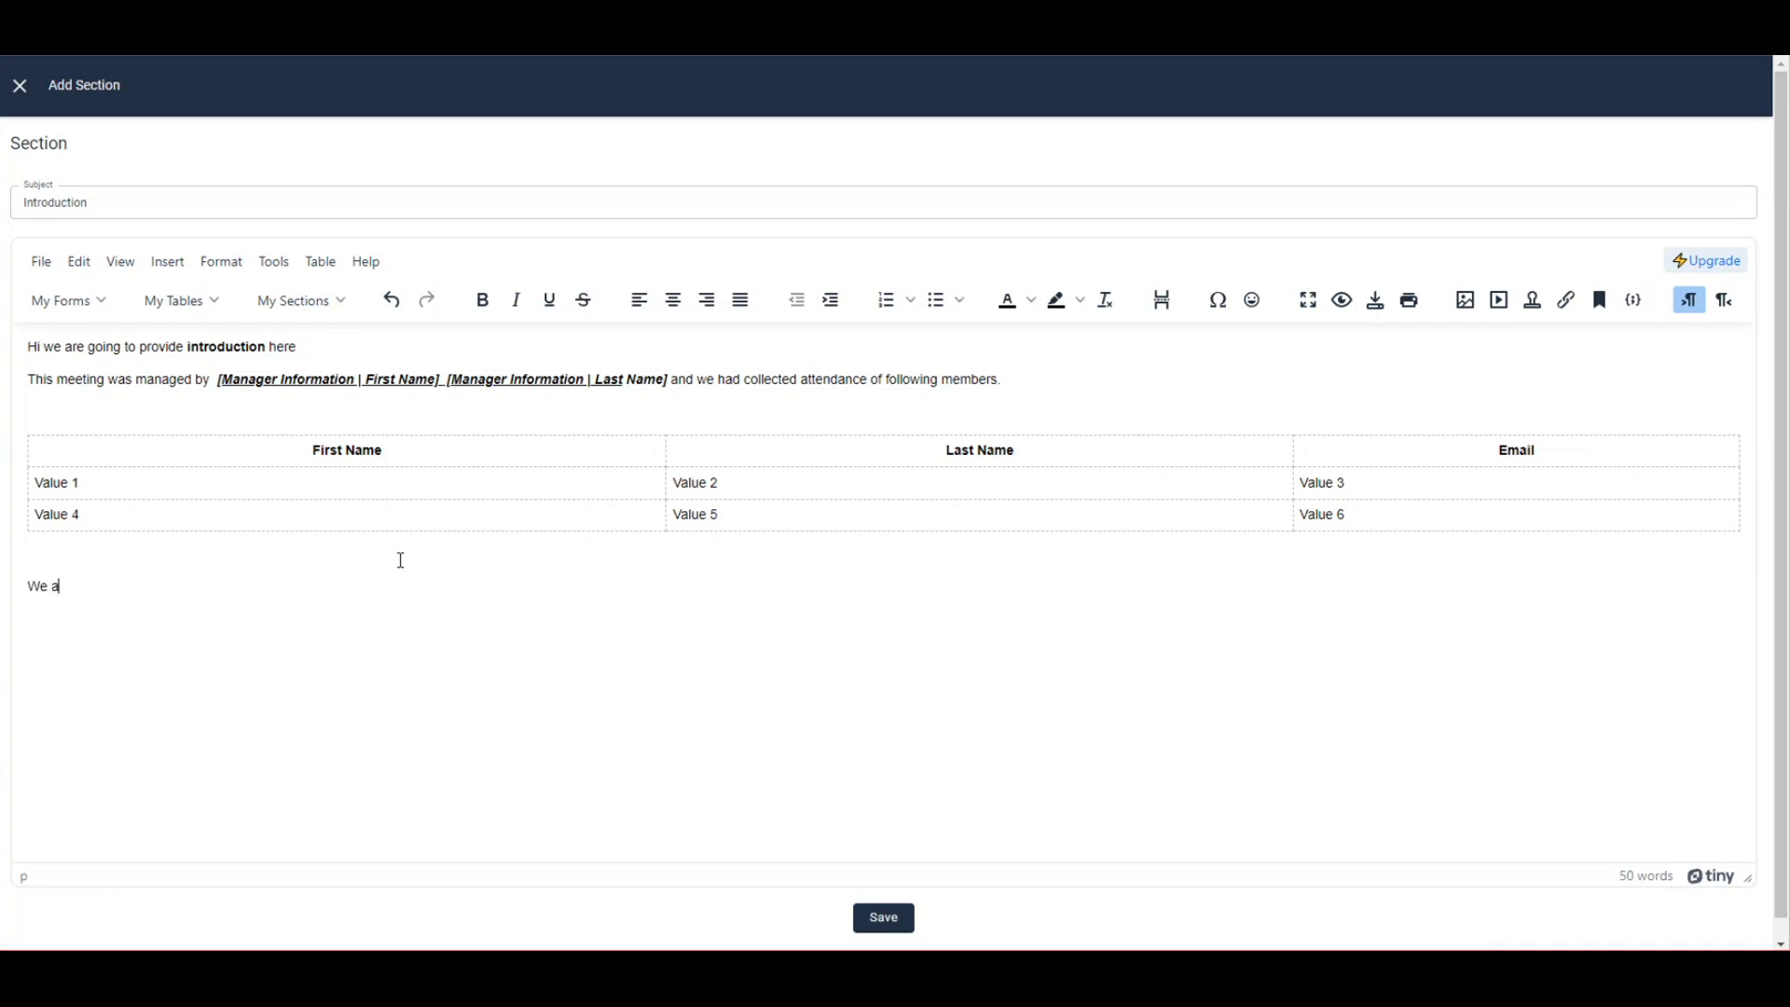
pyautogui.write('re ready now')
pyautogui.click(900, 922)
pyautogui.click(316, 581)
pyautogui.click(886, 919)
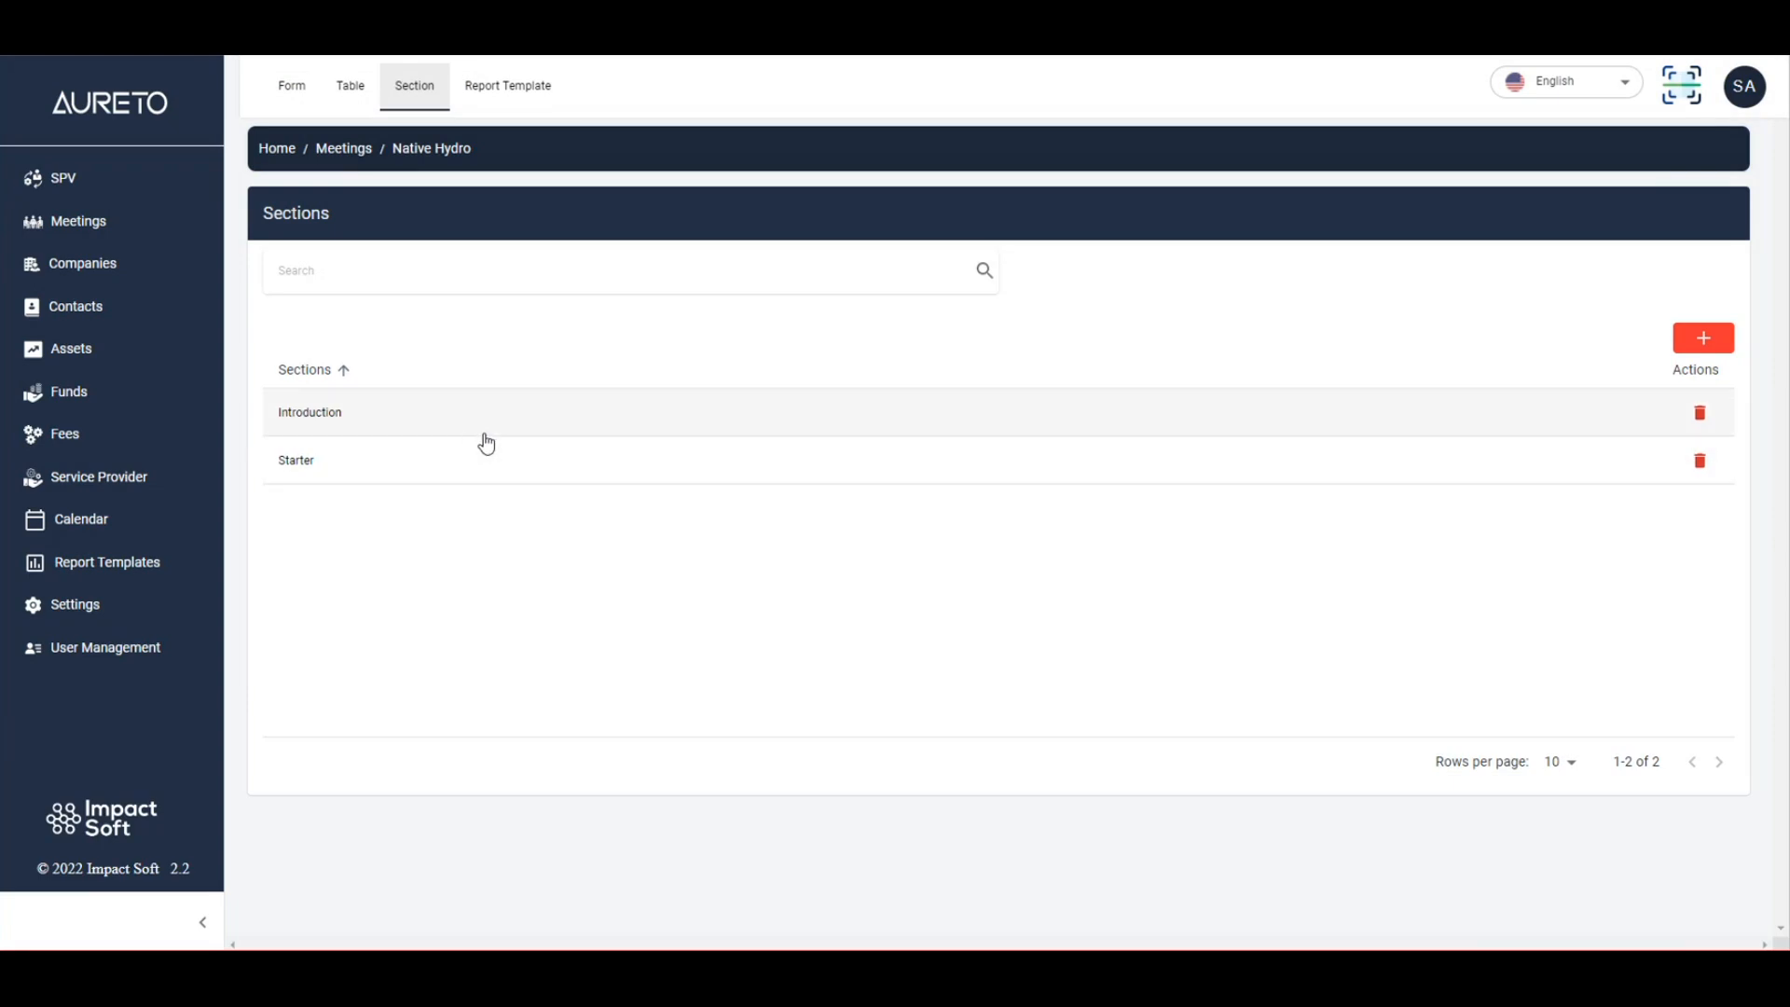
# Reopen and close the Introduction section to verify it, then go to Report Templates.
pyautogui.click(391, 422)
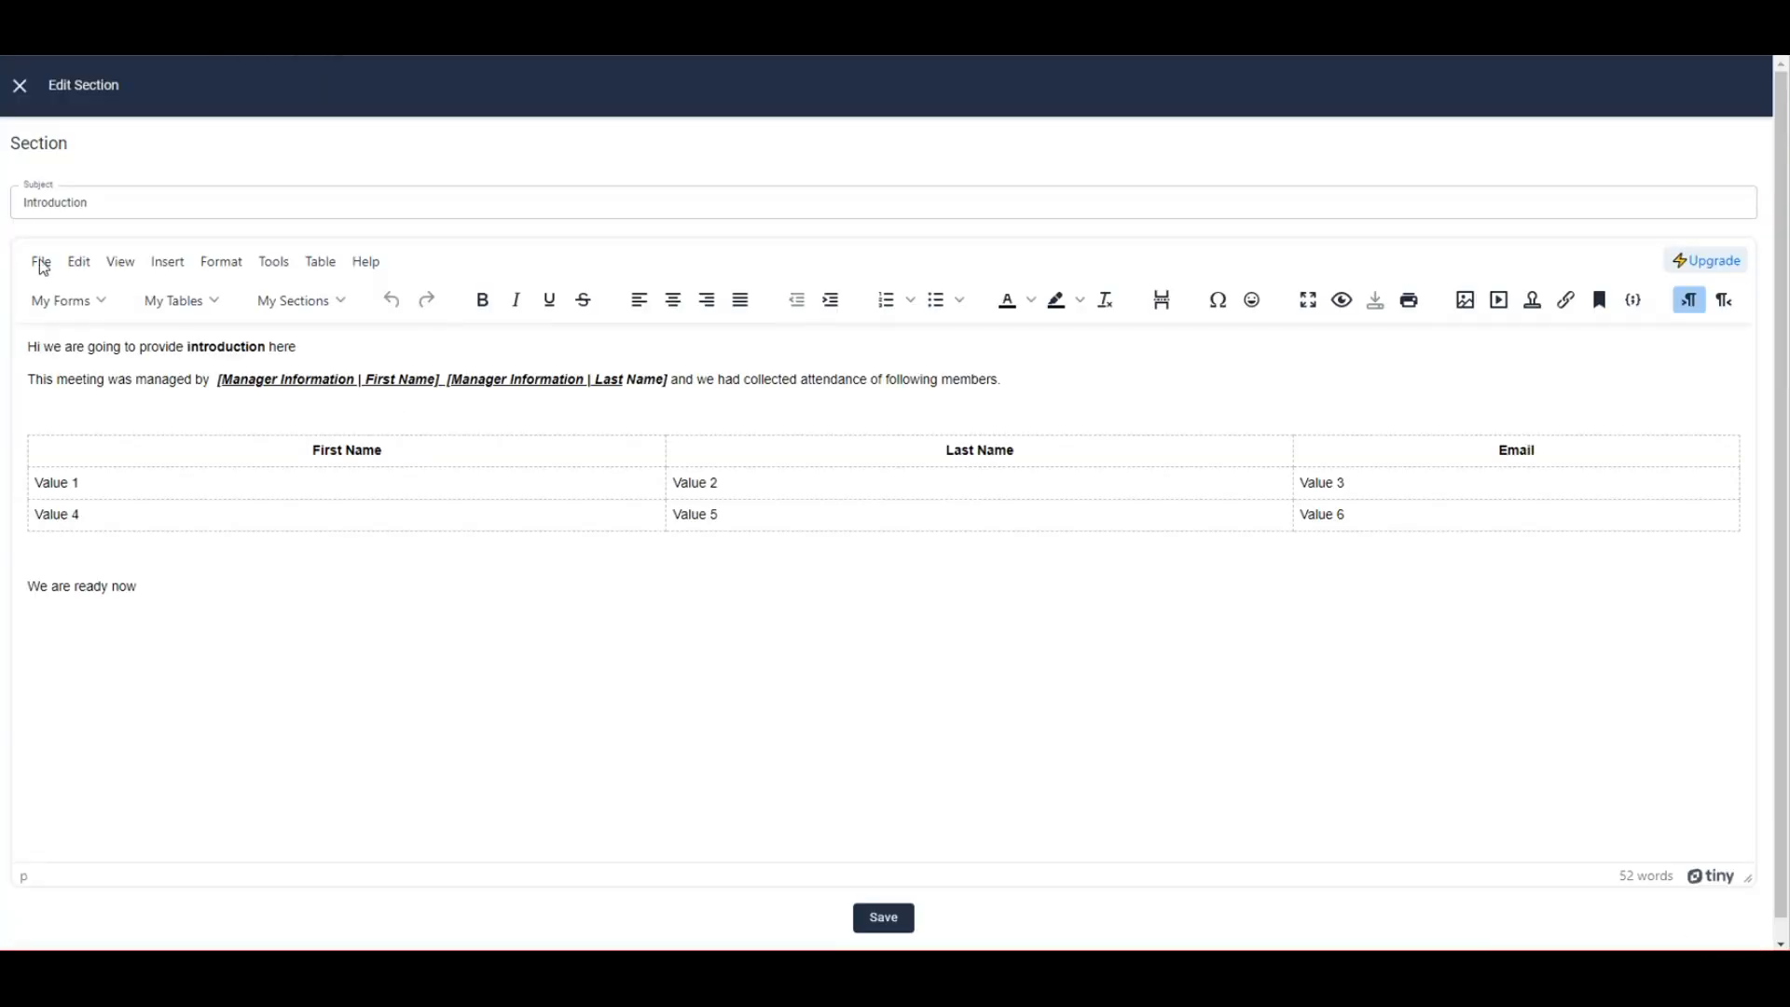
pyautogui.click(20, 88)
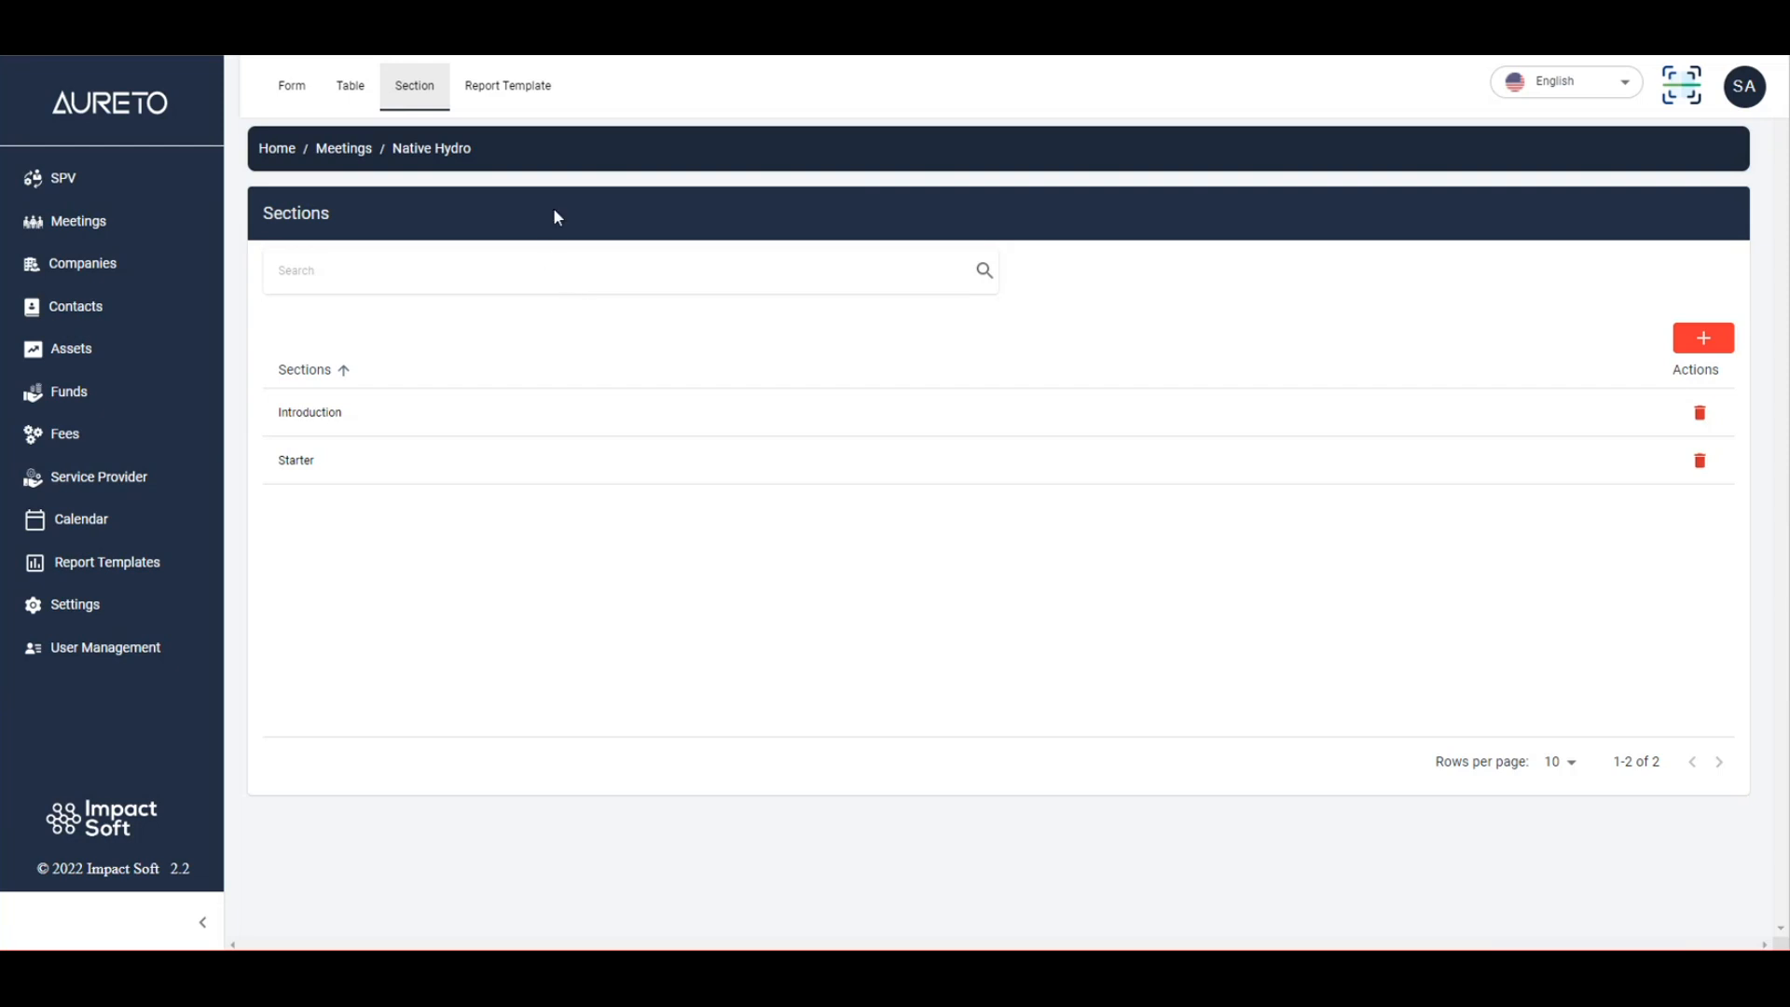
pyautogui.click(519, 84)
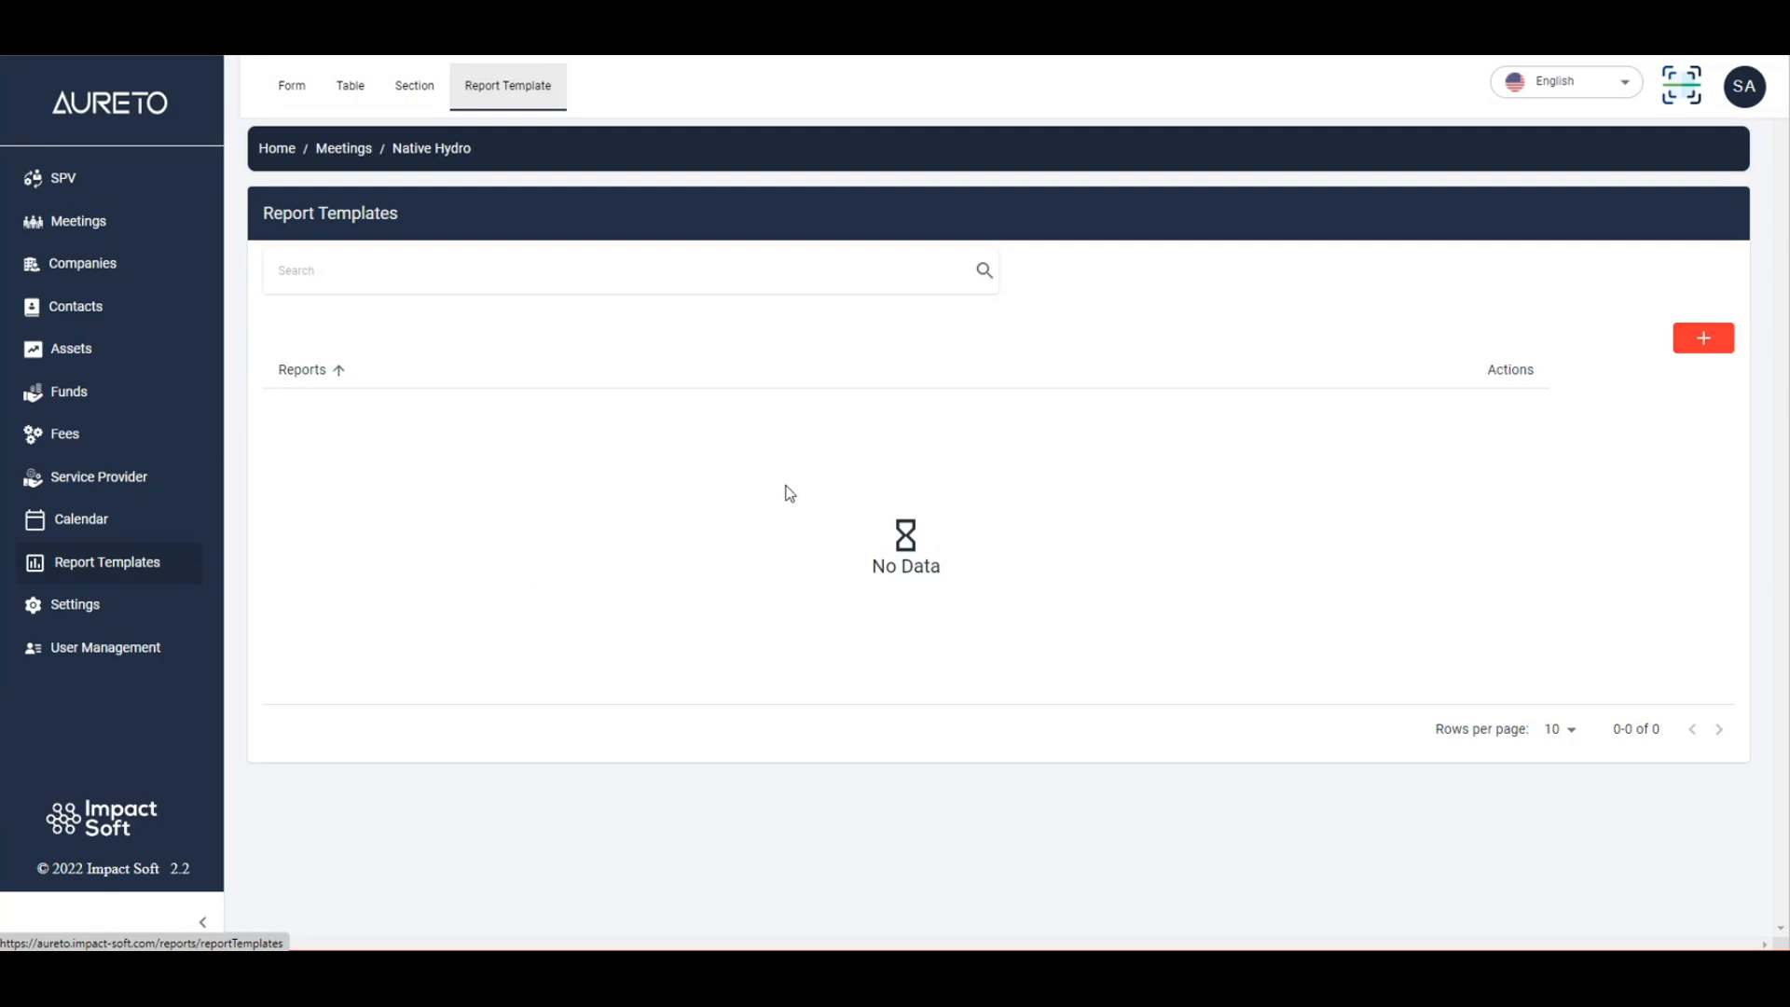
# Create a report template with subject 'Attendance Report' and put the cursor in its empty body.
pyautogui.click(1706, 341)
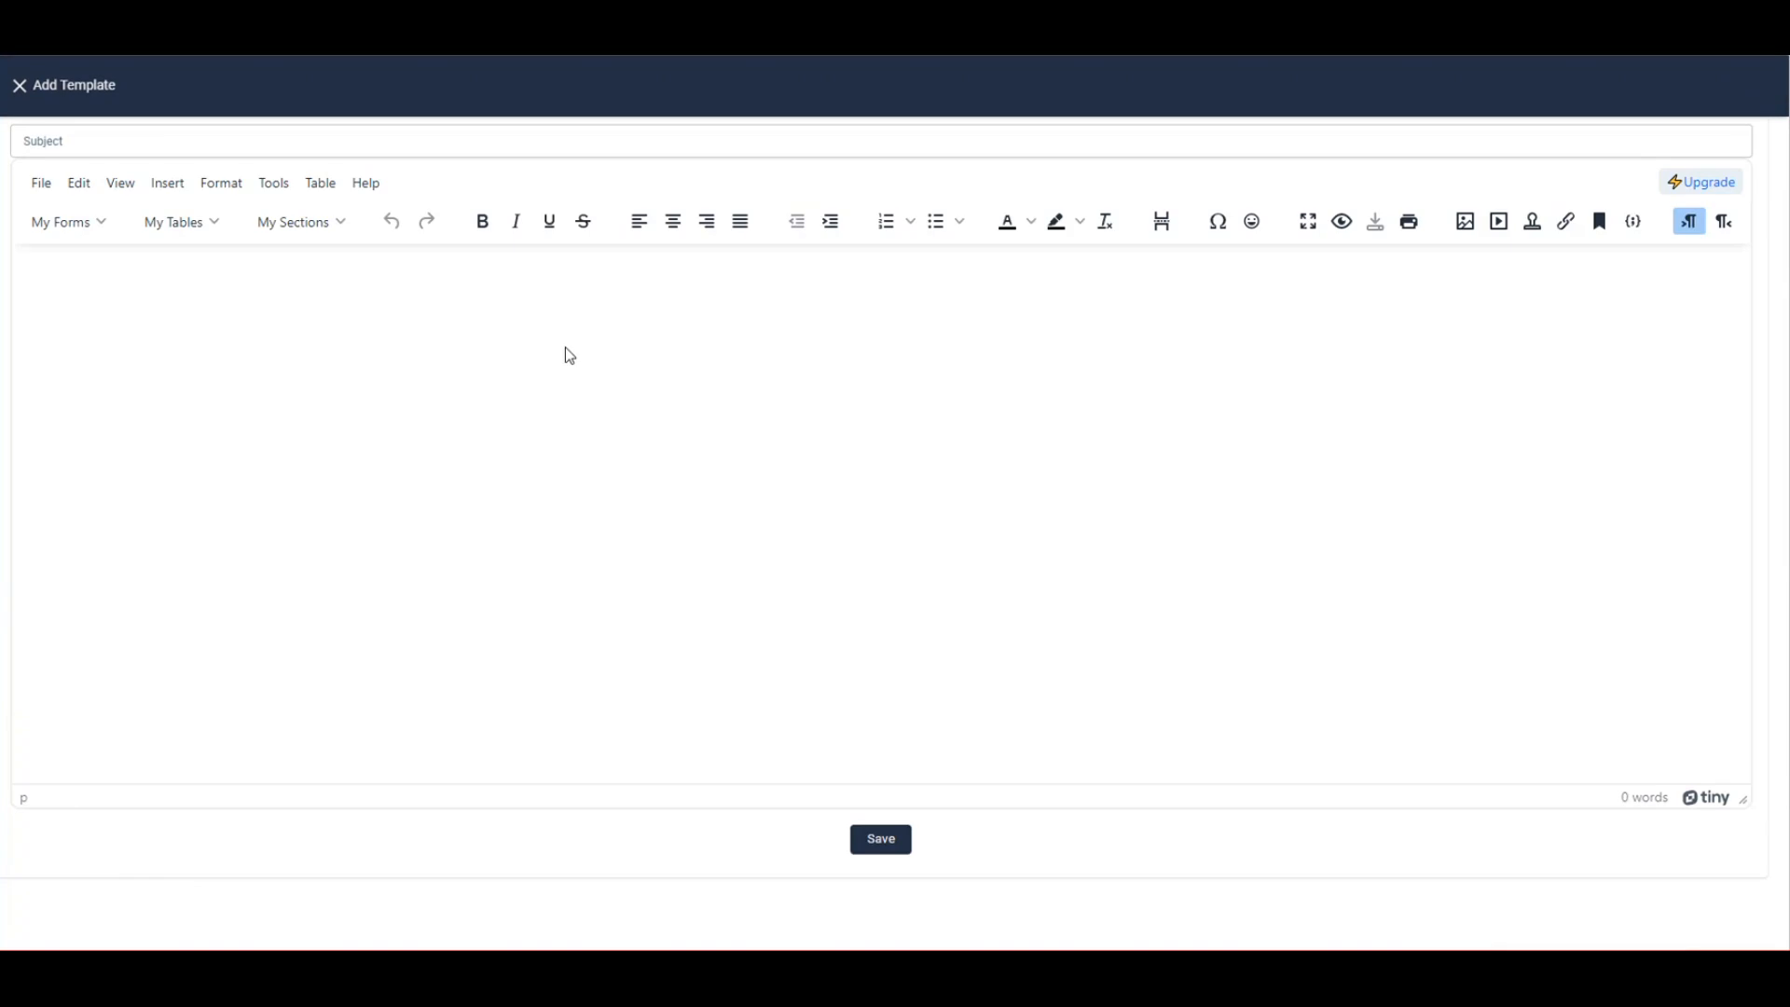
pyautogui.click(182, 142)
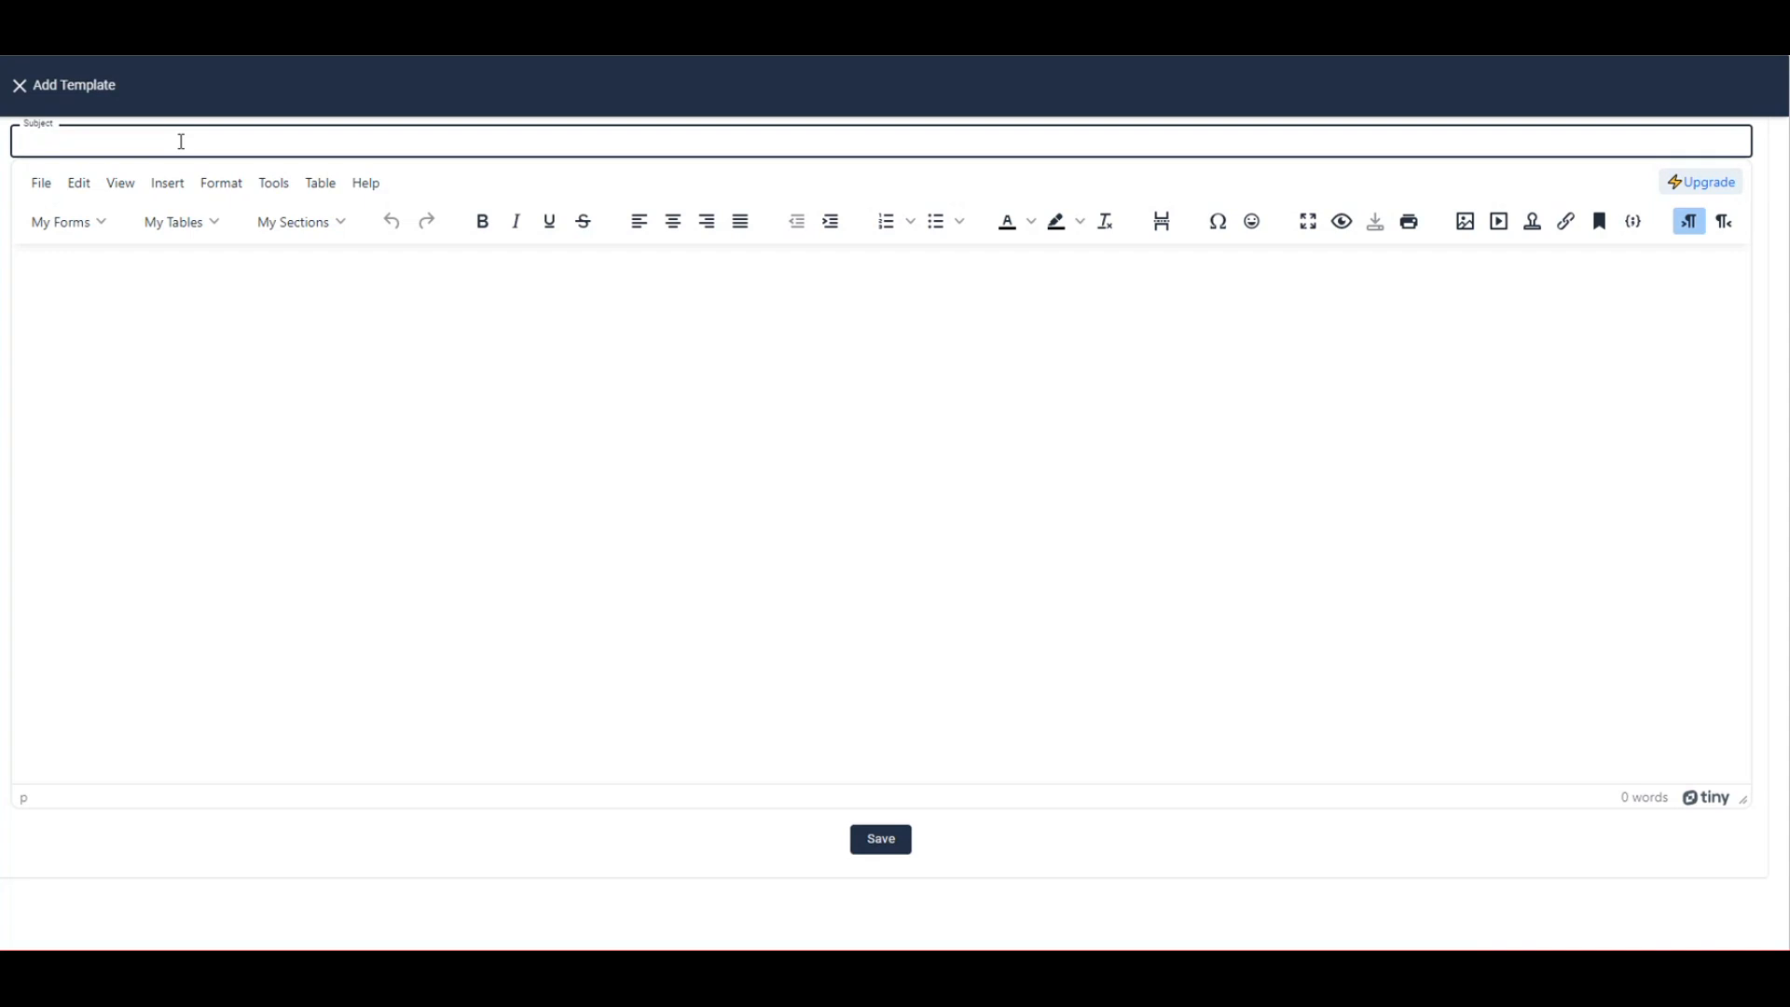
pyautogui.write('Attendance Report')
pyautogui.click(225, 317)
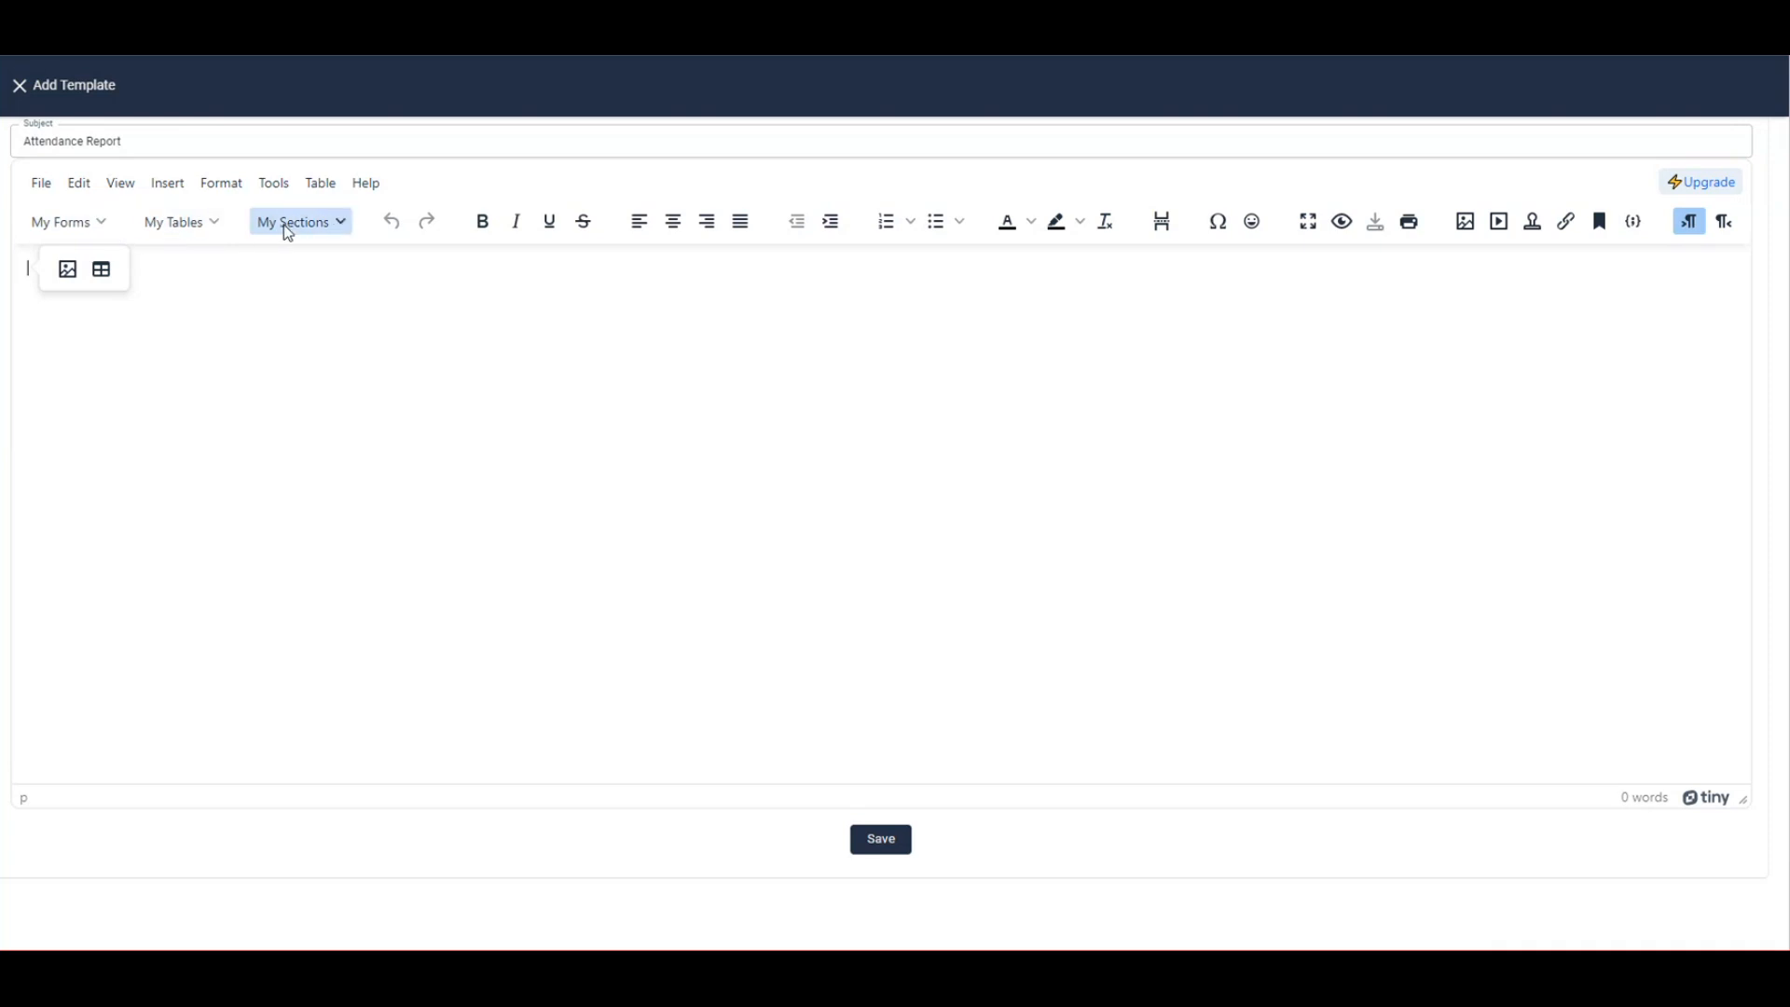
pyautogui.click(337, 222)
pyautogui.click(208, 264)
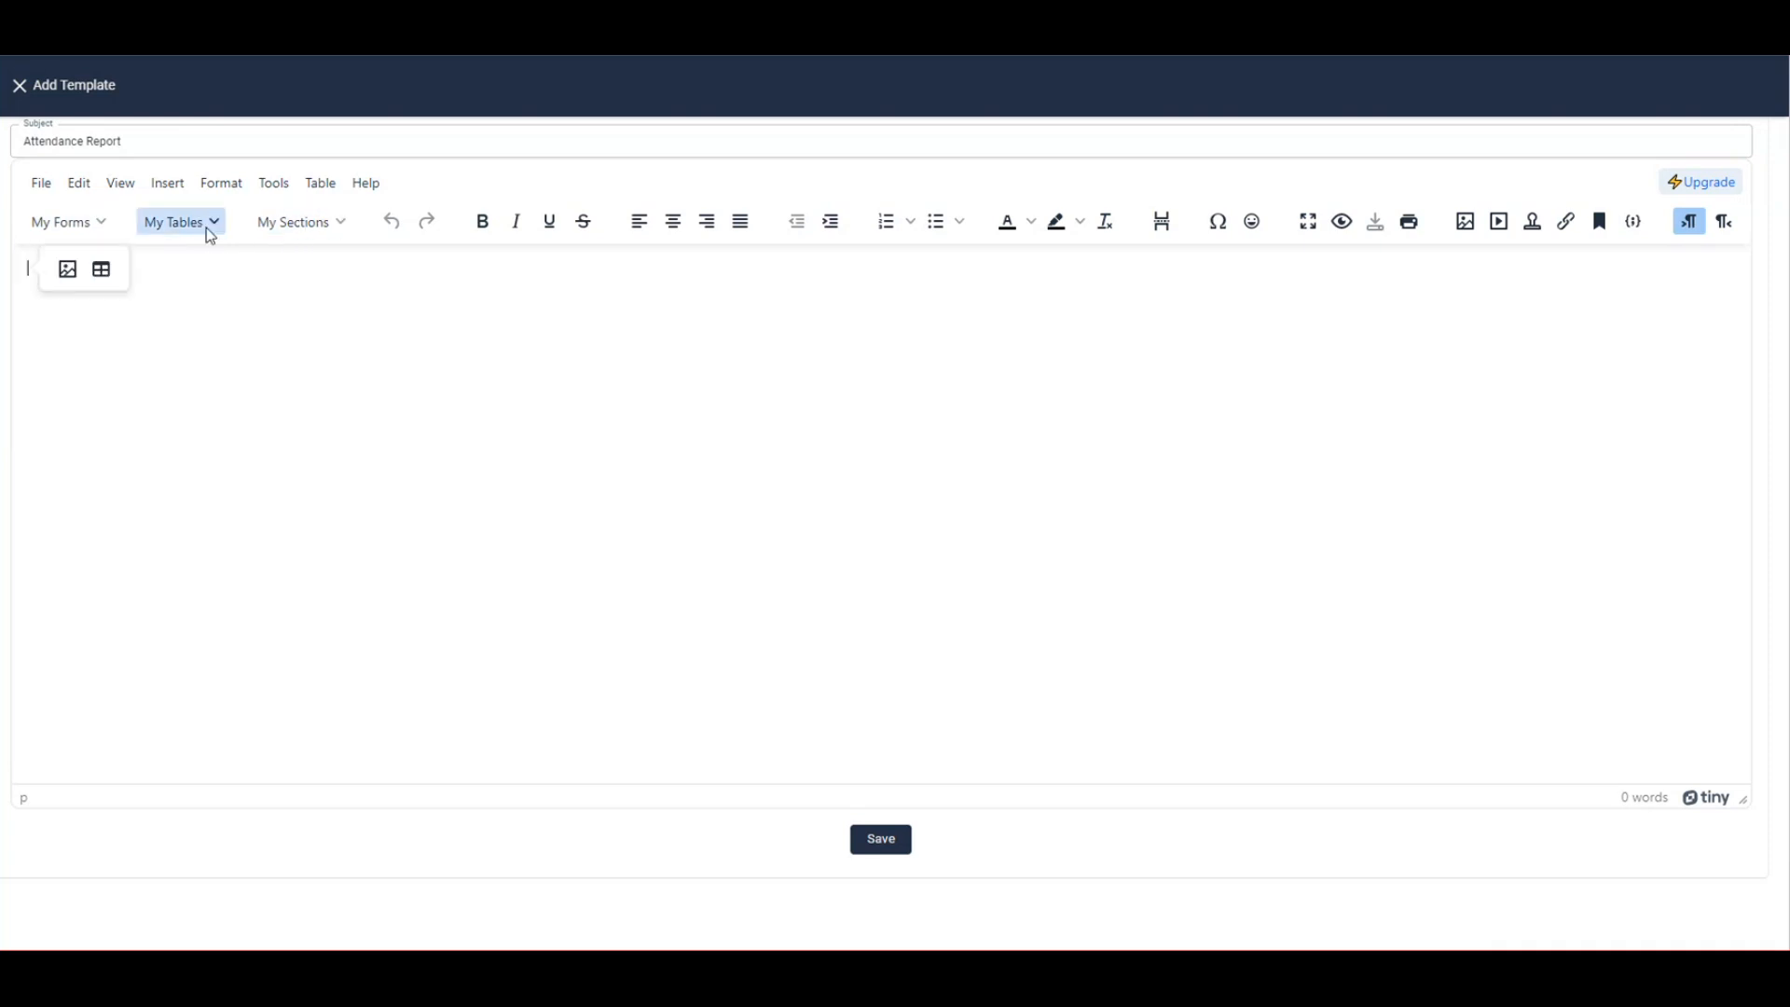